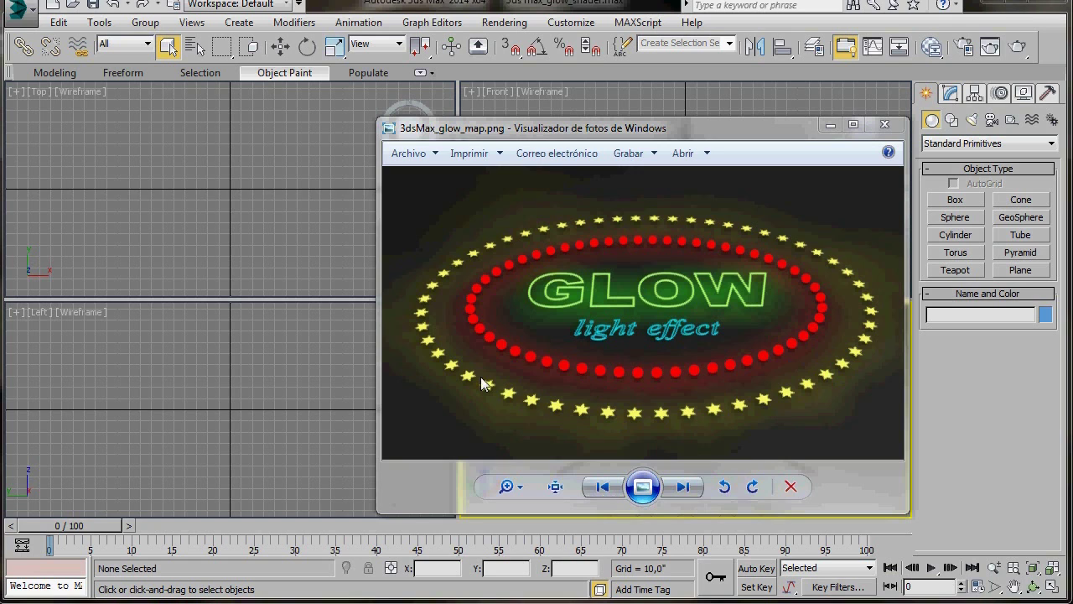
# - Close the reference image and assign NVIDIA mental ray as the production renderer in the render setup
pyautogui.click(882, 126)
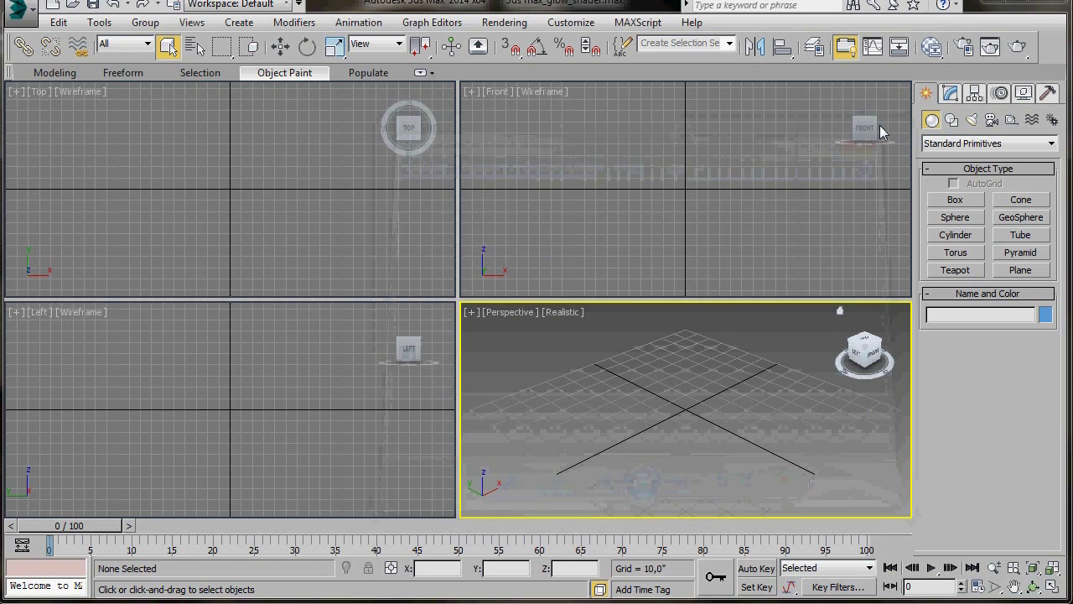
pyautogui.click(501, 271)
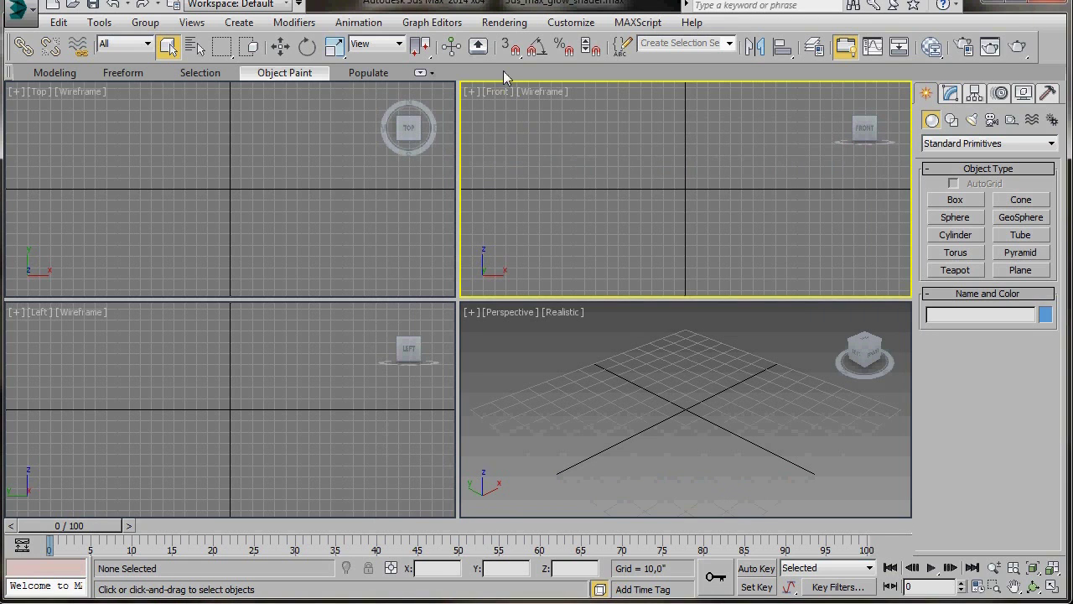
pyautogui.click(504, 23)
pyautogui.click(506, 62)
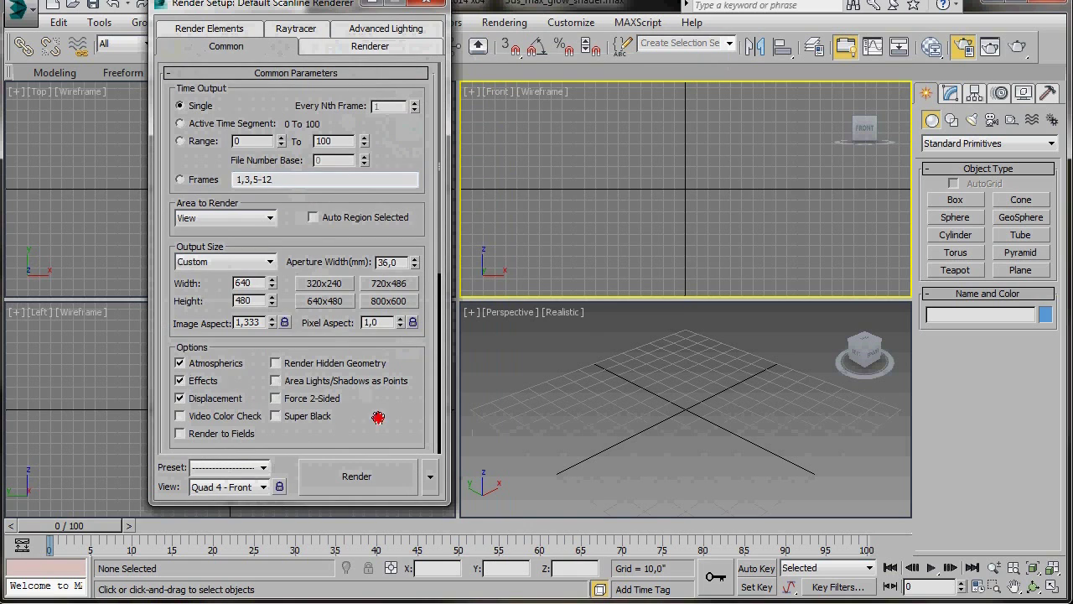
pyautogui.scroll(-6, 371, 419)
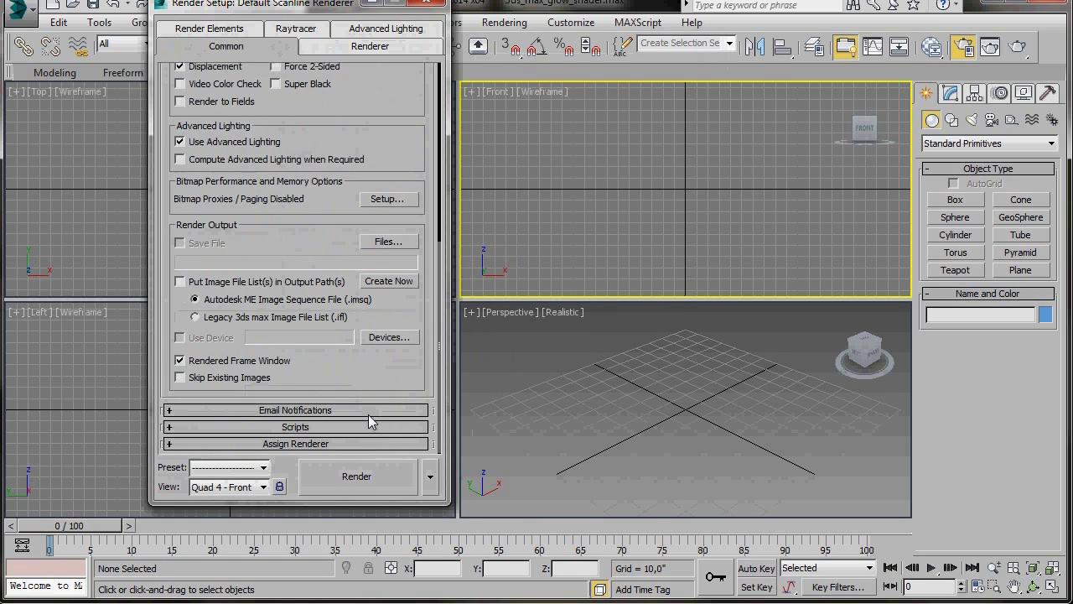
pyautogui.click(183, 444)
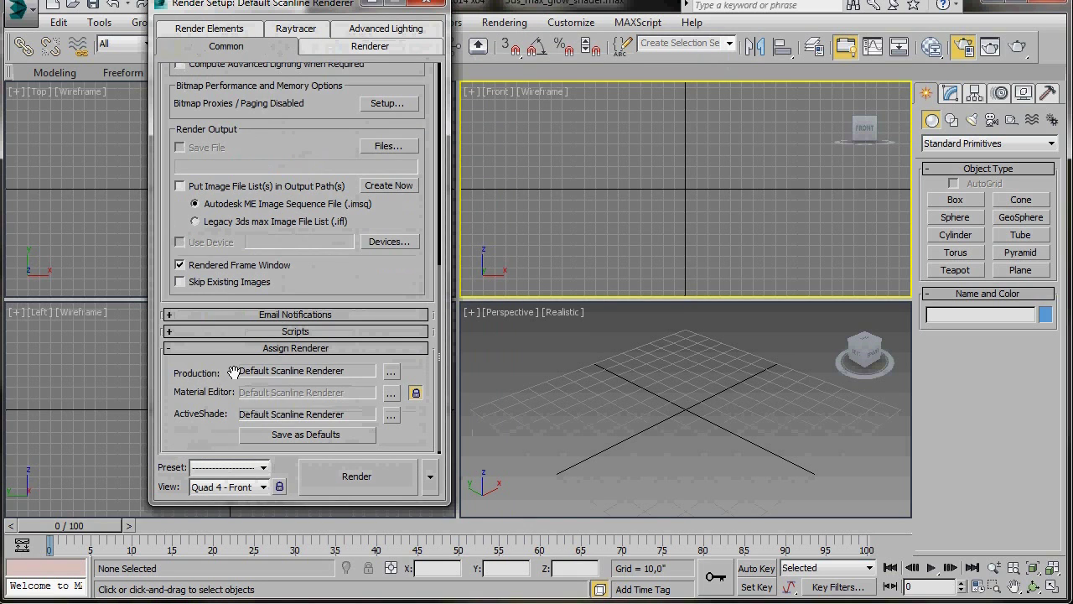
pyautogui.click(390, 374)
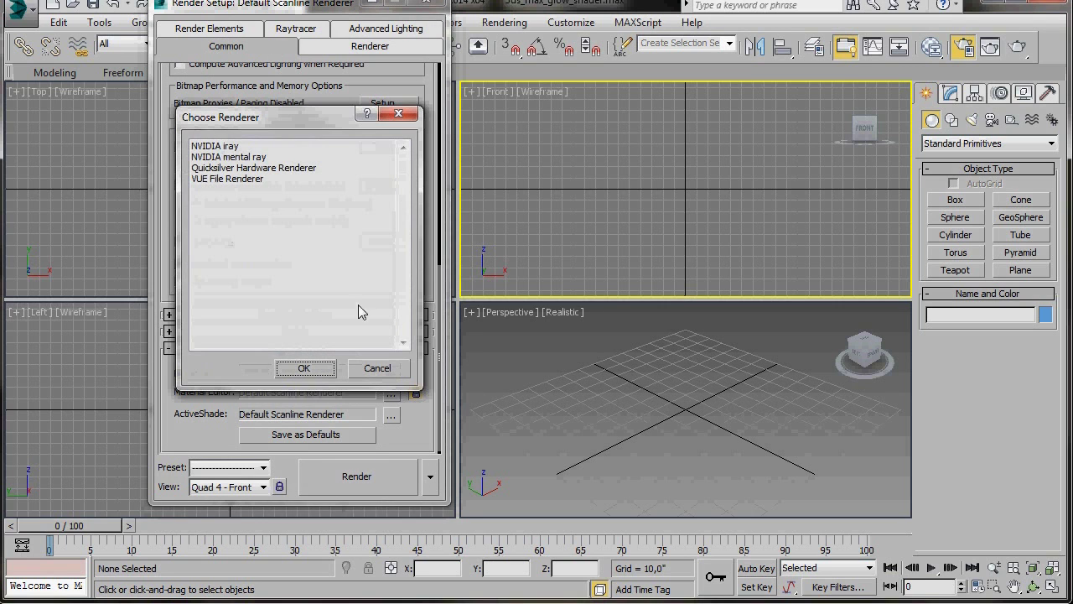
pyautogui.click(248, 158)
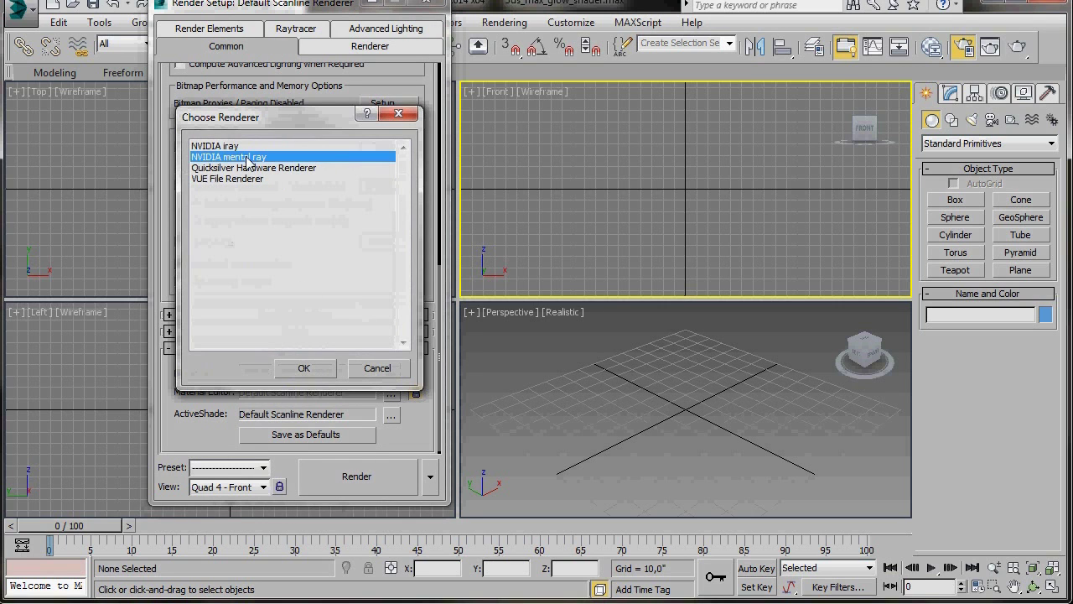
pyautogui.click(305, 367)
pyautogui.click(429, 7)
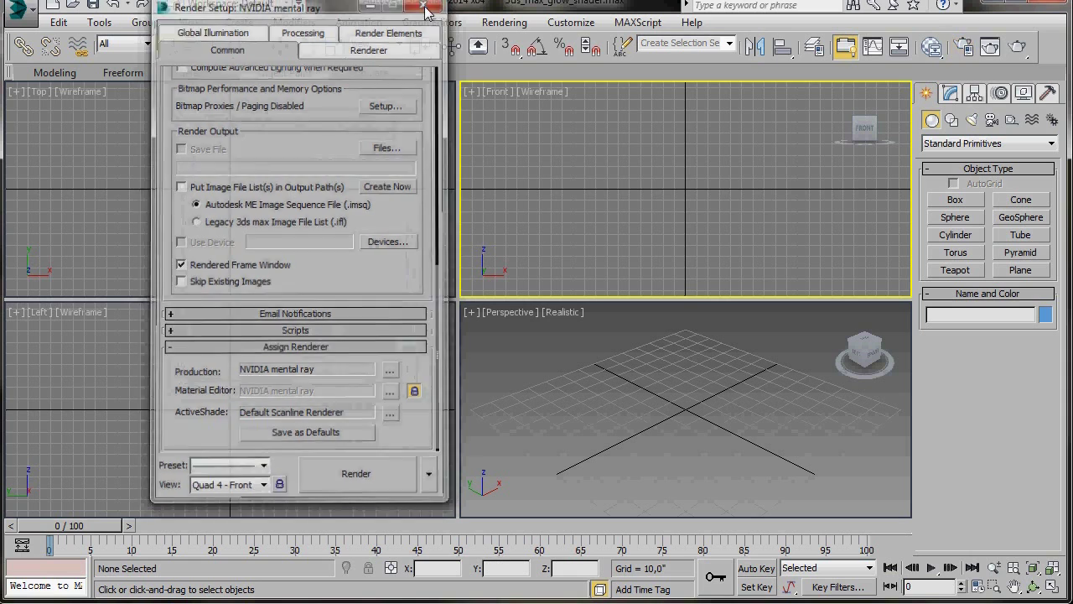
# - Check the display units in the units setup, keeping US Standard Decimal Inches
pyautogui.click(578, 23)
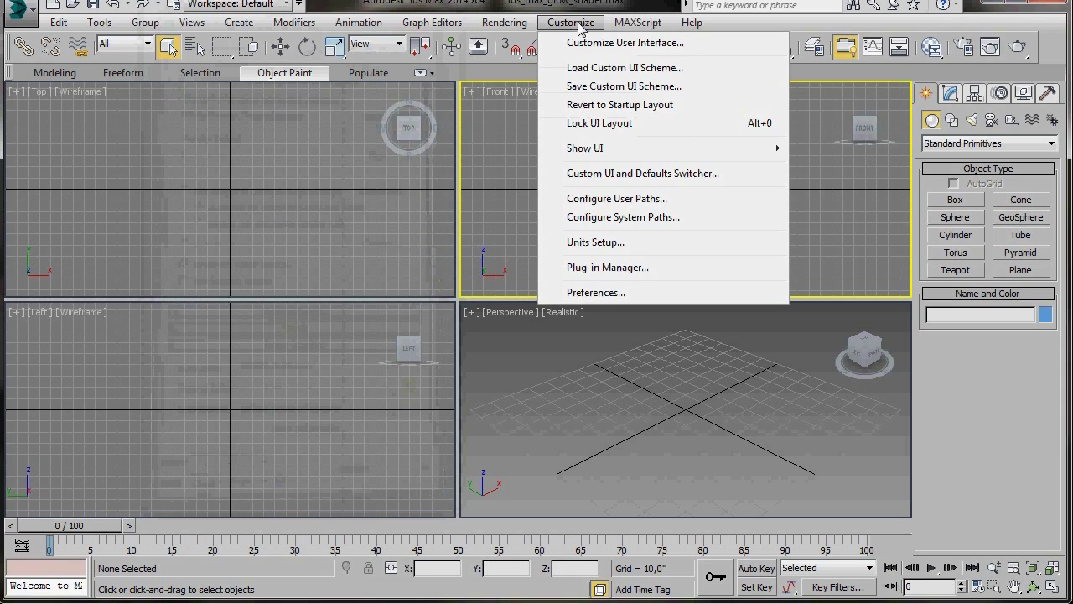
pyautogui.click(596, 243)
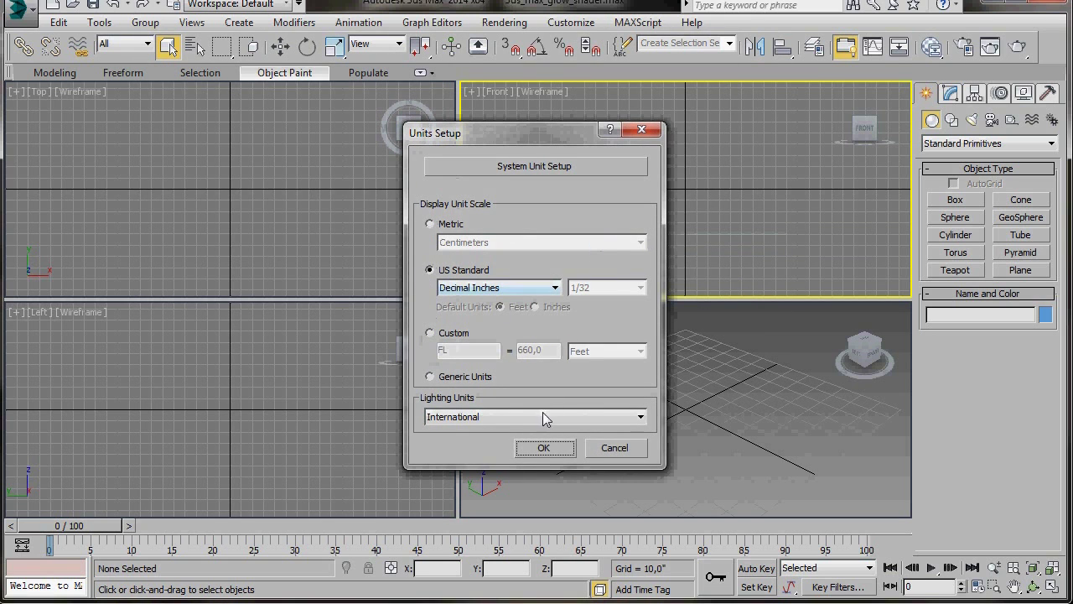
pyautogui.click(555, 449)
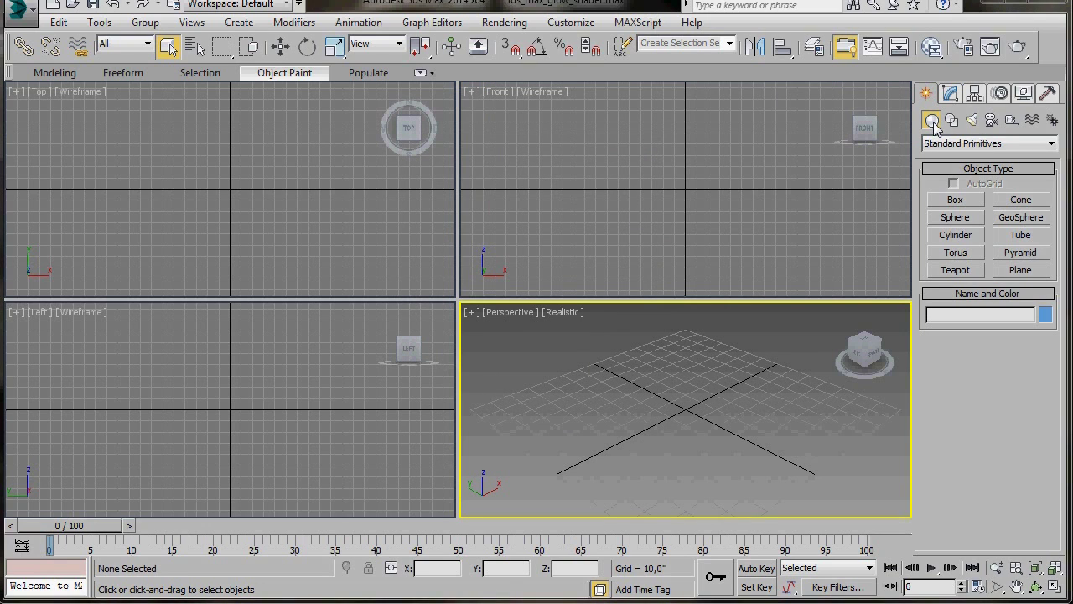
# - Create a sphere above and to the right of the origin in the Top view and set its radius to 2 inches
pyautogui.click(953, 218)
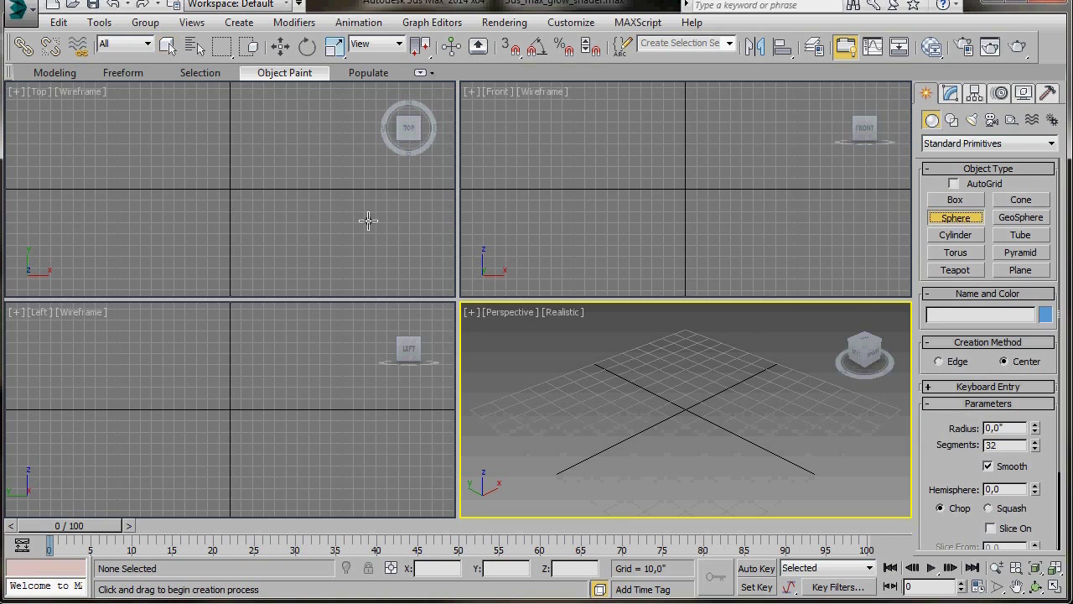
pyautogui.moveTo(316, 159); pyautogui.dragTo(317, 165)
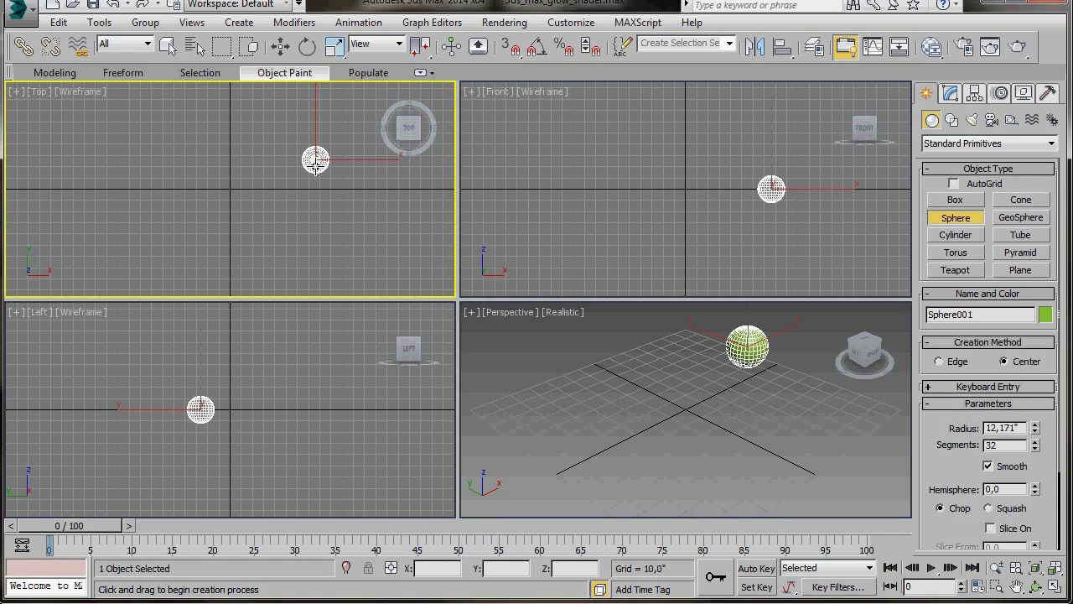
pyautogui.click(948, 94)
pyautogui.moveTo(1018, 335); pyautogui.dragTo(950, 335)
pyautogui.write('2')
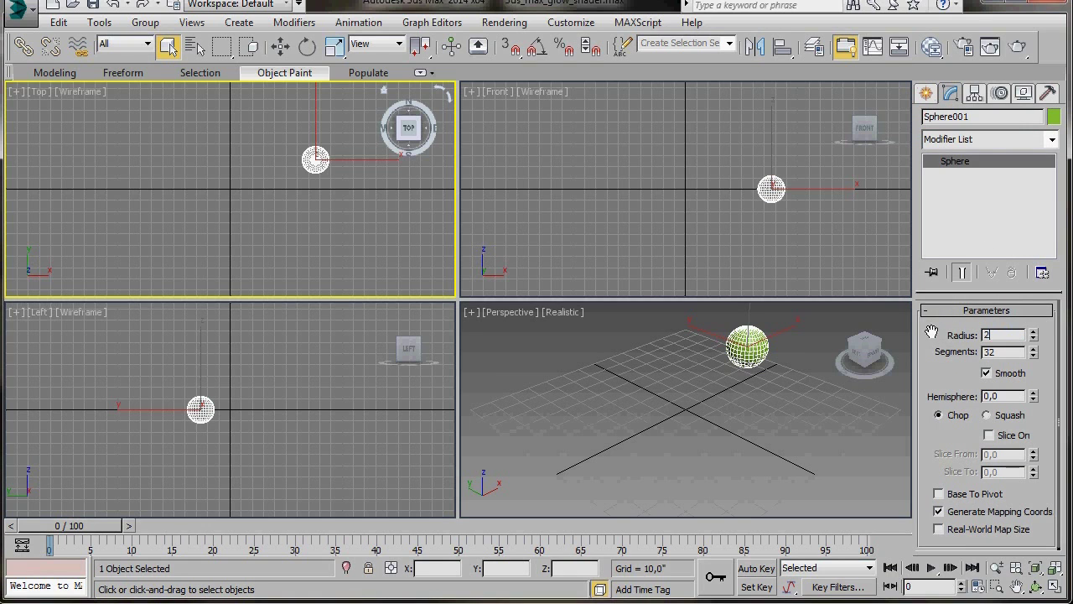
pyautogui.press('Return')
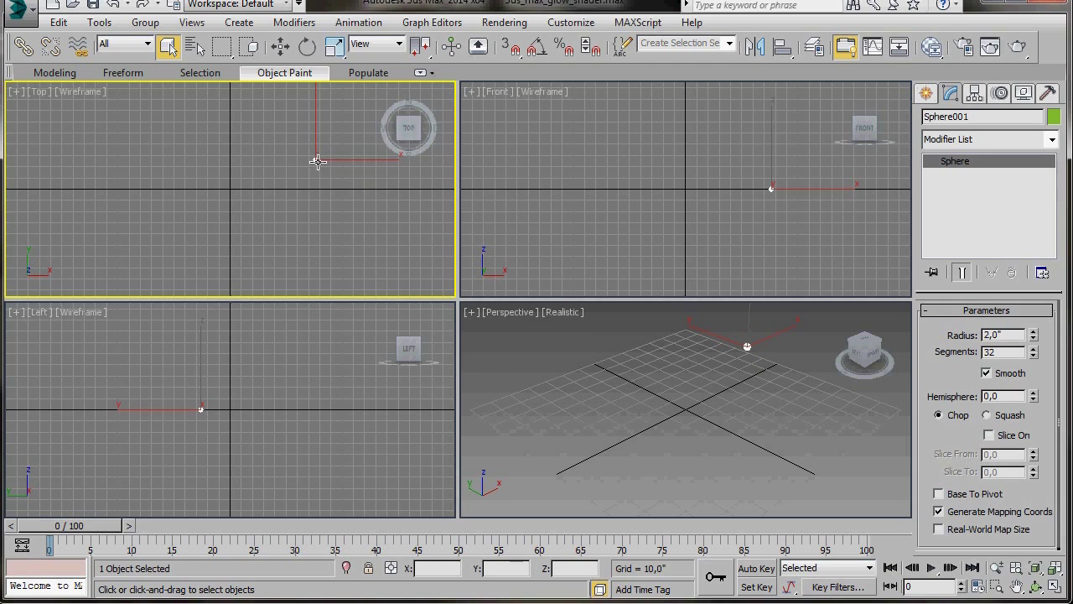
# - Move the sphere in the Top view to about X 78 and Y 41 inches
pyautogui.rightClick(315, 161)
pyautogui.click(331, 177)
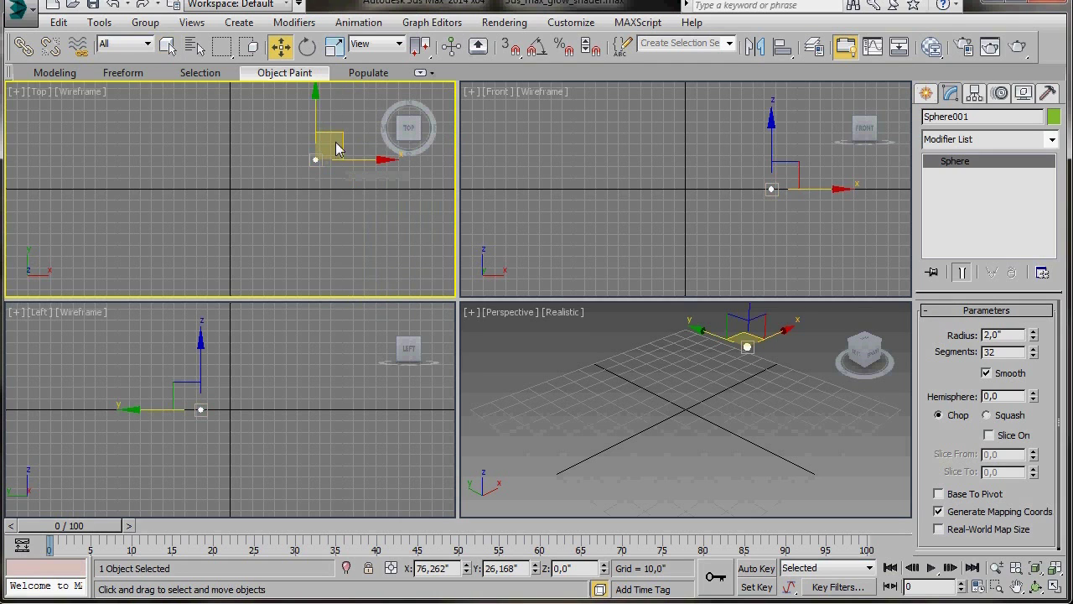
pyautogui.moveTo(339, 136); pyautogui.dragTo(342, 119)
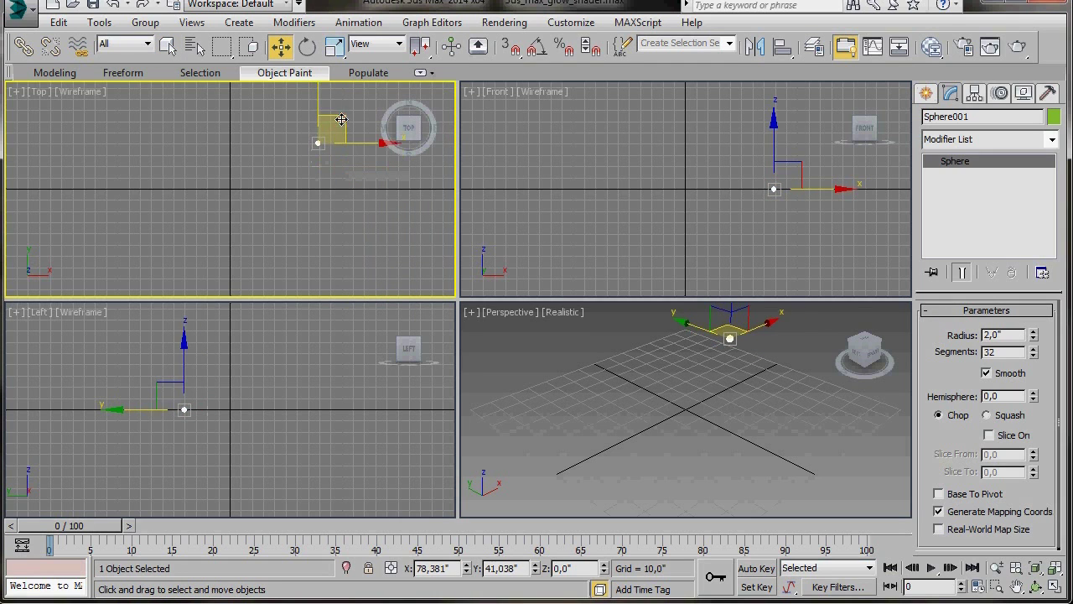
# - Draw an ellipse spline about 121 inches long and 280 inches wide in the Top view and center it on the origin
pyautogui.click(926, 95)
pyautogui.click(952, 120)
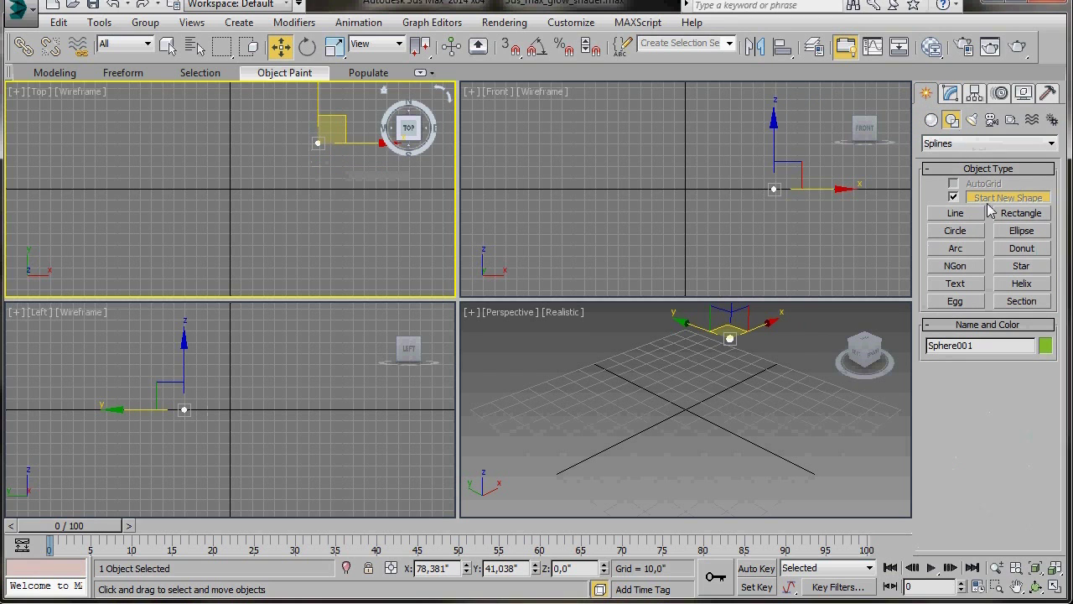
pyautogui.click(1021, 230)
pyautogui.moveTo(86, 137); pyautogui.dragTo(399, 275)
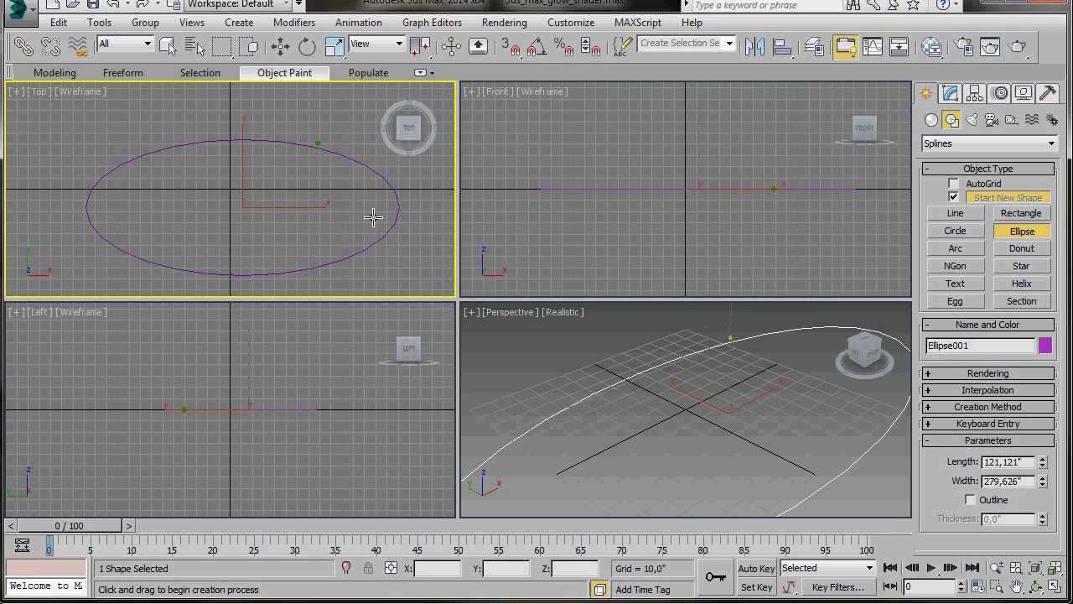
pyautogui.click(289, 49)
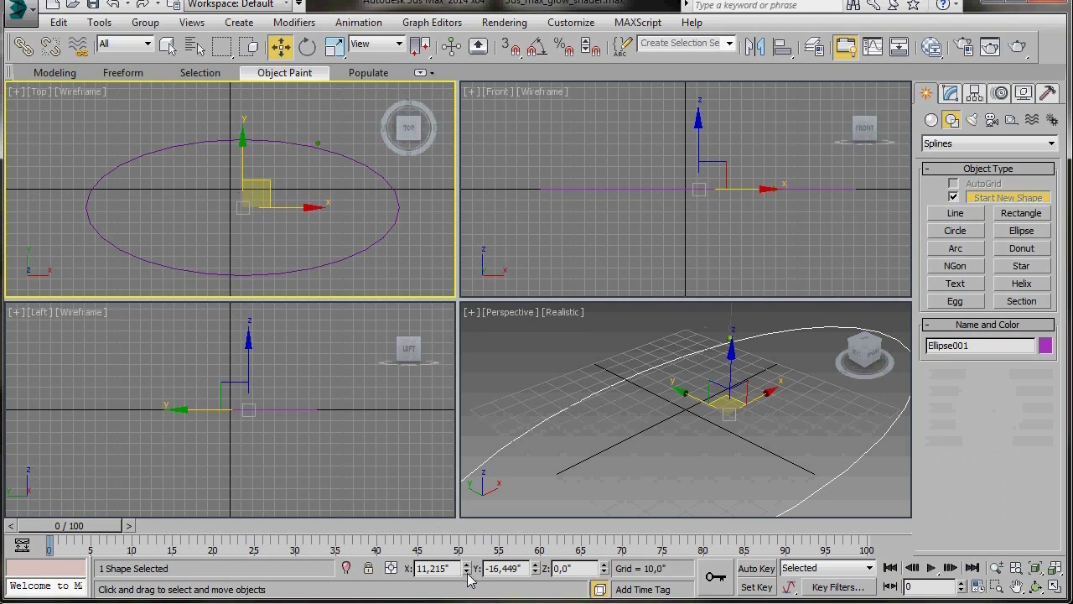
pyautogui.rightClick(466, 570)
pyautogui.rightClick(535, 572)
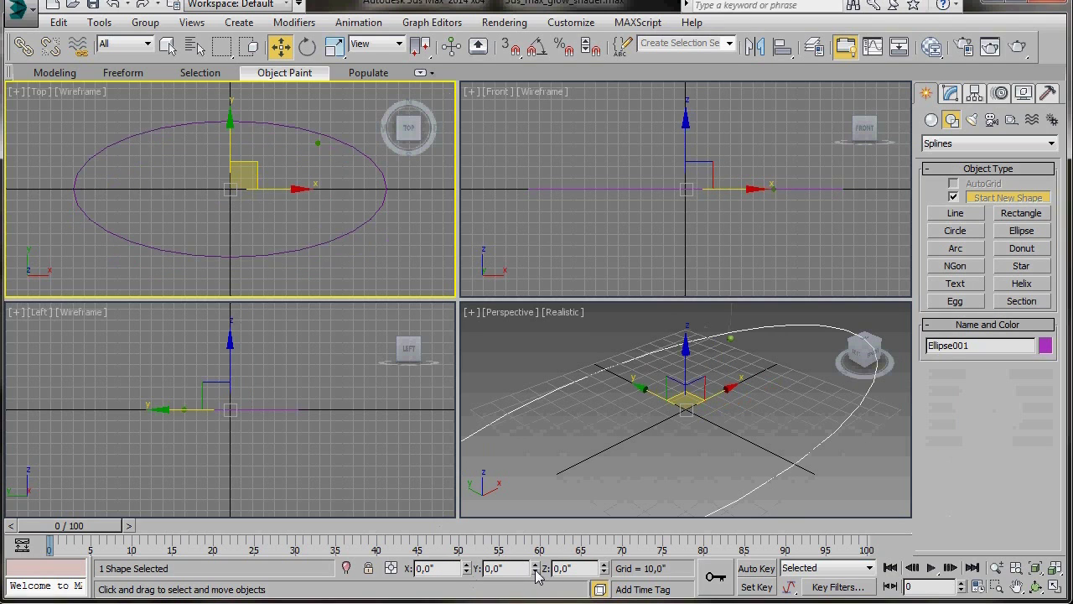
# - Set the ellipse's length to 90 inches and its width to 150 inches
pyautogui.click(949, 94)
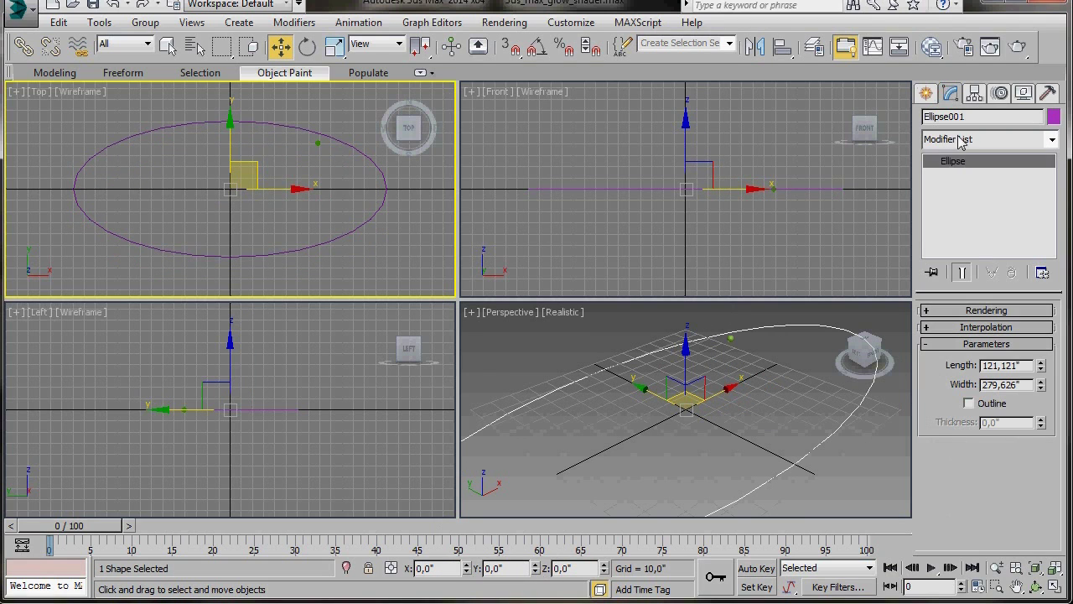
pyautogui.moveTo(1033, 366); pyautogui.dragTo(940, 364)
pyautogui.write('90')
pyautogui.moveTo(1030, 384); pyautogui.dragTo(960, 386)
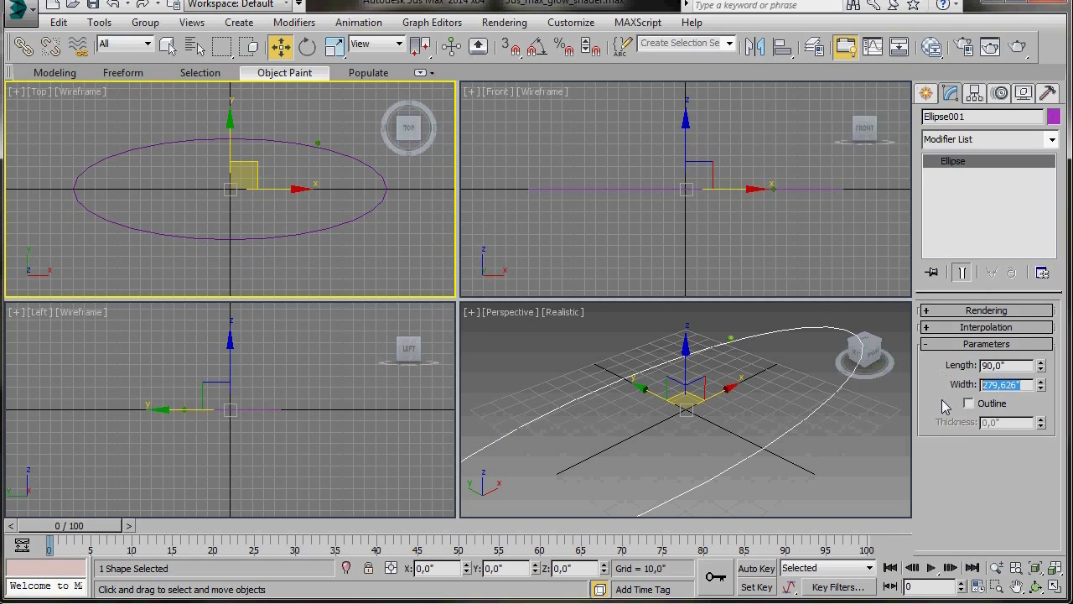
pyautogui.write('150')
pyautogui.press('Return')
# - Attach the sphere to the ellipse with a Path Constraint, working in the maximized Top view
pyautogui.click(317, 143)
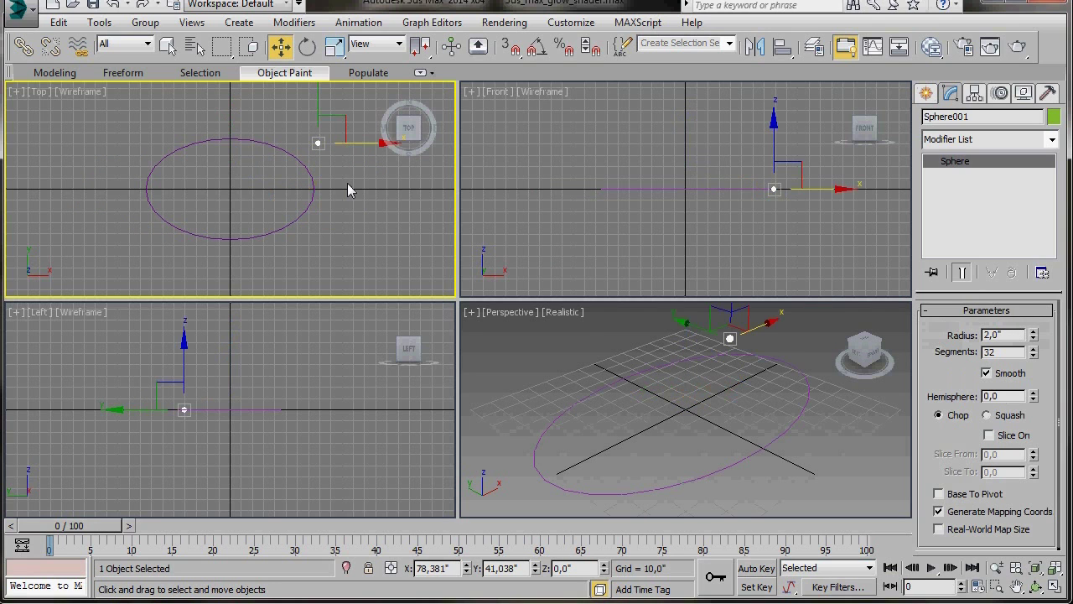
pyautogui.hotkey('alt', 'w')
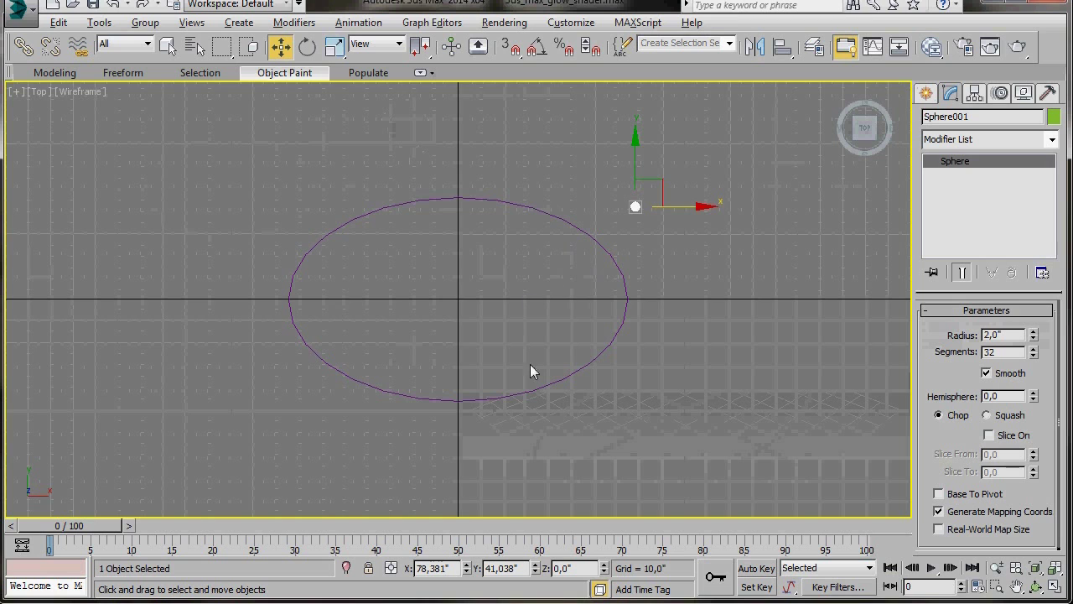
pyautogui.scroll(3, 520, 392)
pyautogui.moveTo(521, 392); pyautogui.dragTo(545, 403, button='middle')
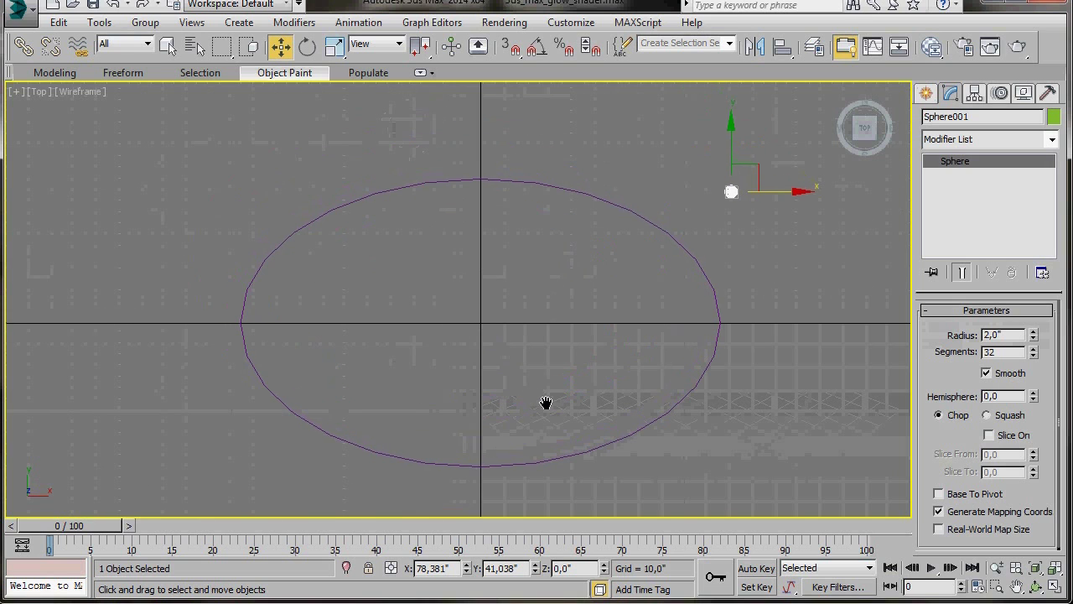
pyautogui.click(350, 25)
pyautogui.moveTo(367, 114)
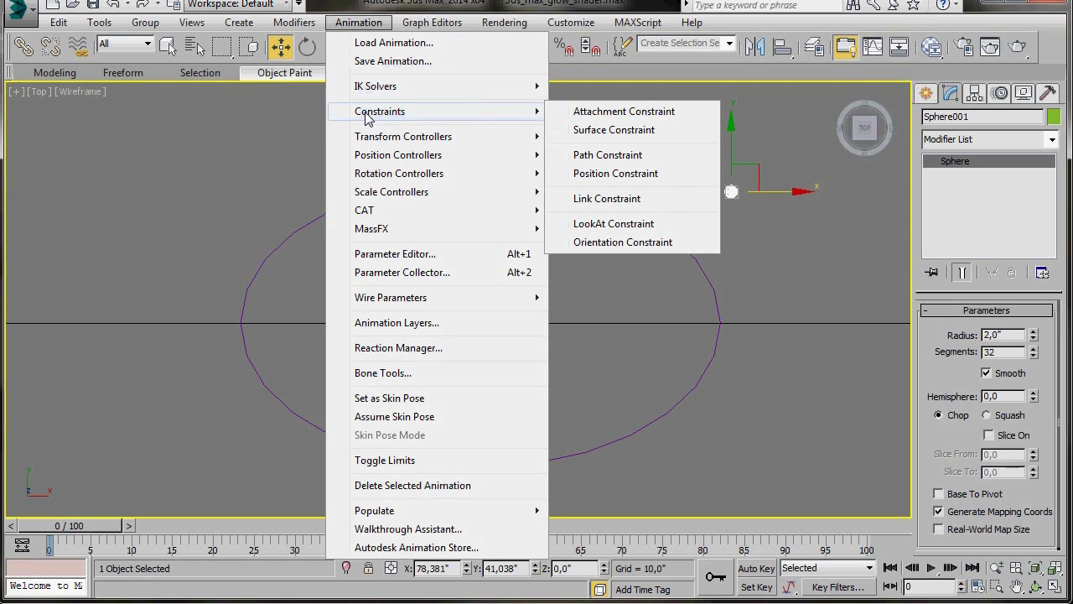
pyautogui.click(607, 155)
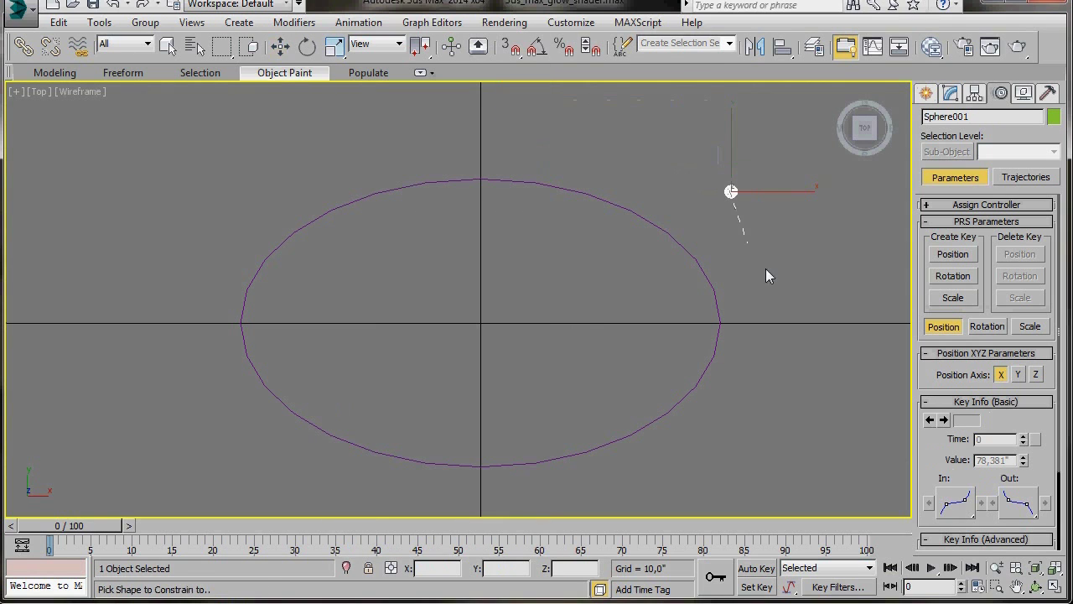
pyautogui.click(660, 232)
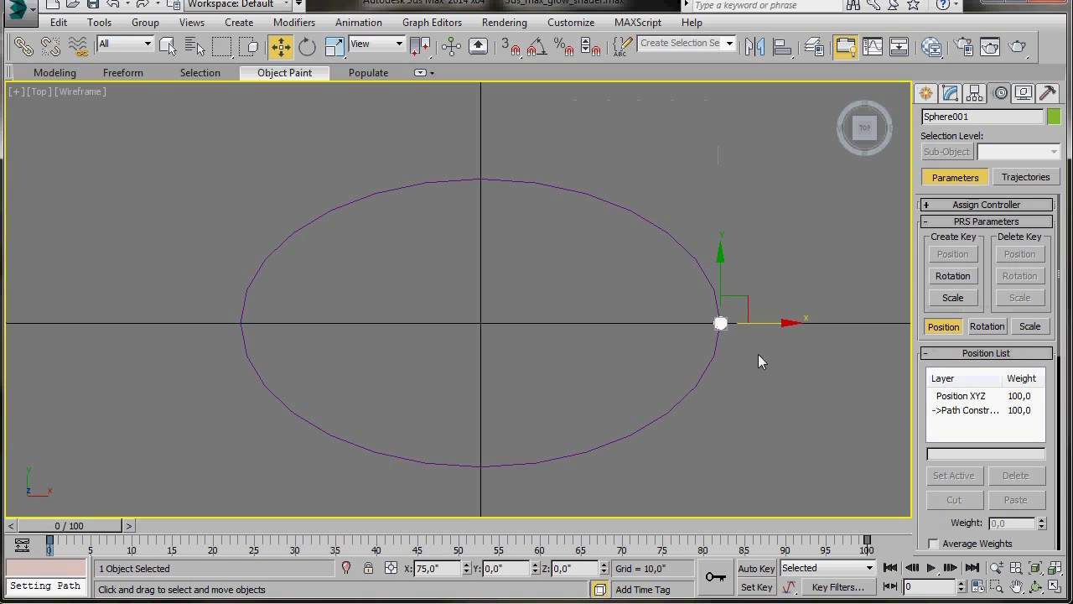
# - Play the animation to check the sphere's motion along the ellipse, and return to frame 0
pyautogui.click(930, 568)
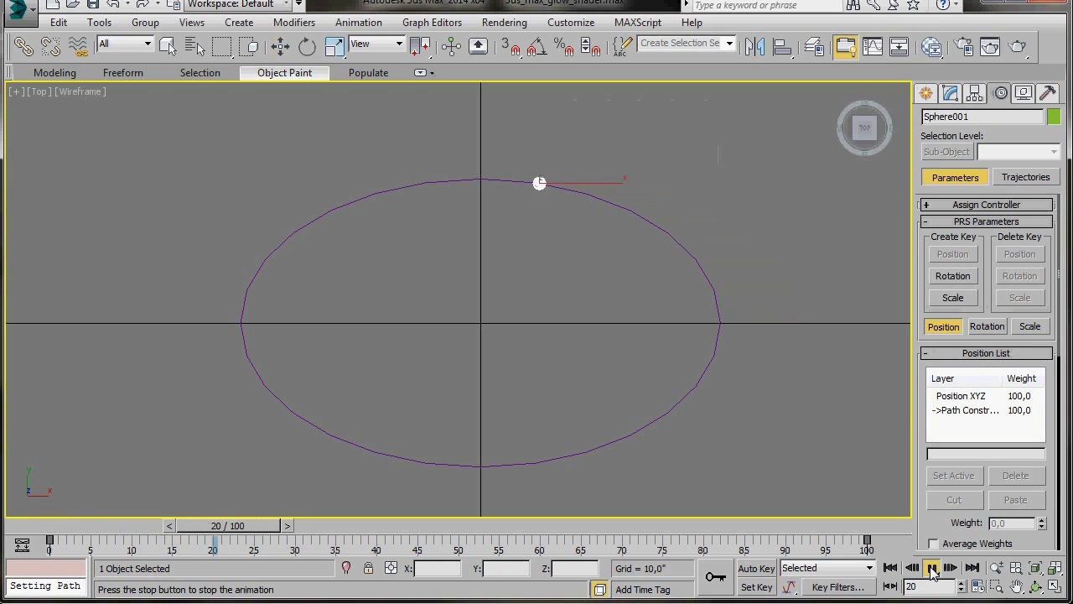
pyautogui.click(931, 567)
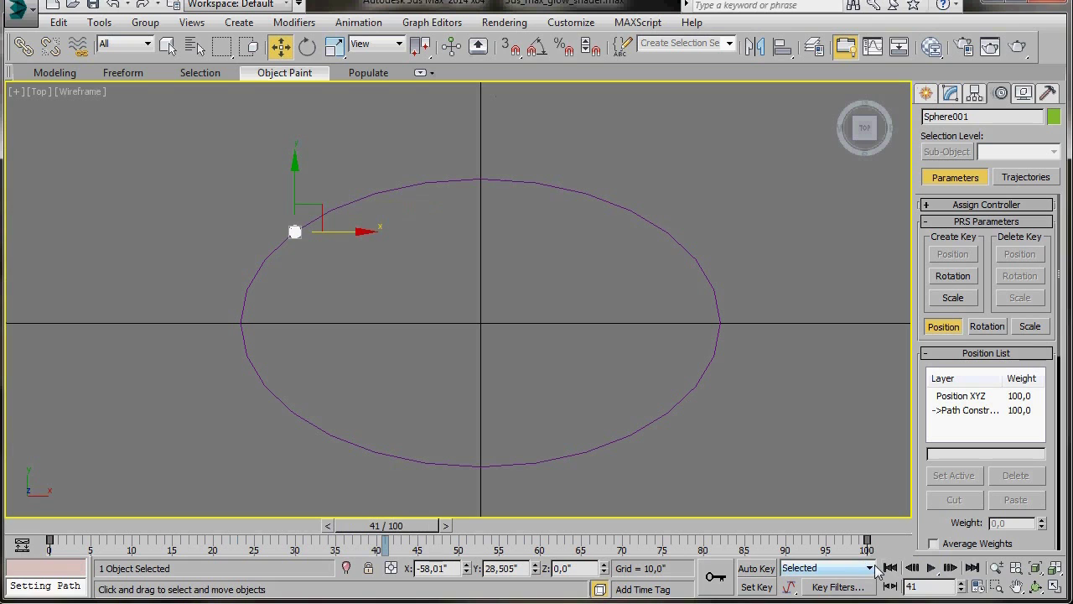
pyautogui.click(891, 567)
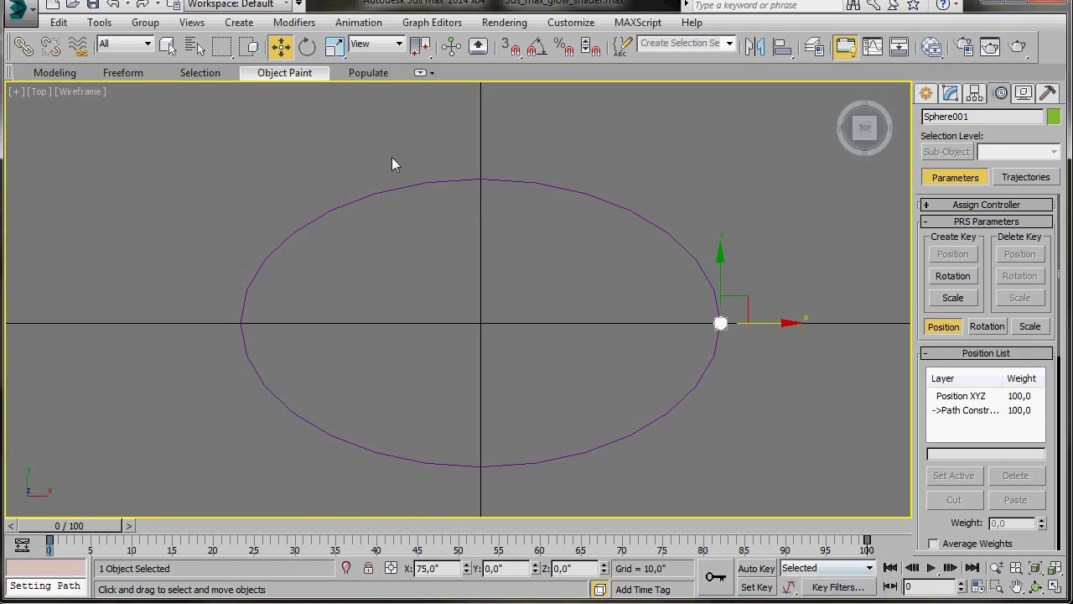
# - Use Snapshot to clone the sphere along its path over frames 0 to 100 with 55 copies, using the Mesh clone method
pyautogui.click(99, 24)
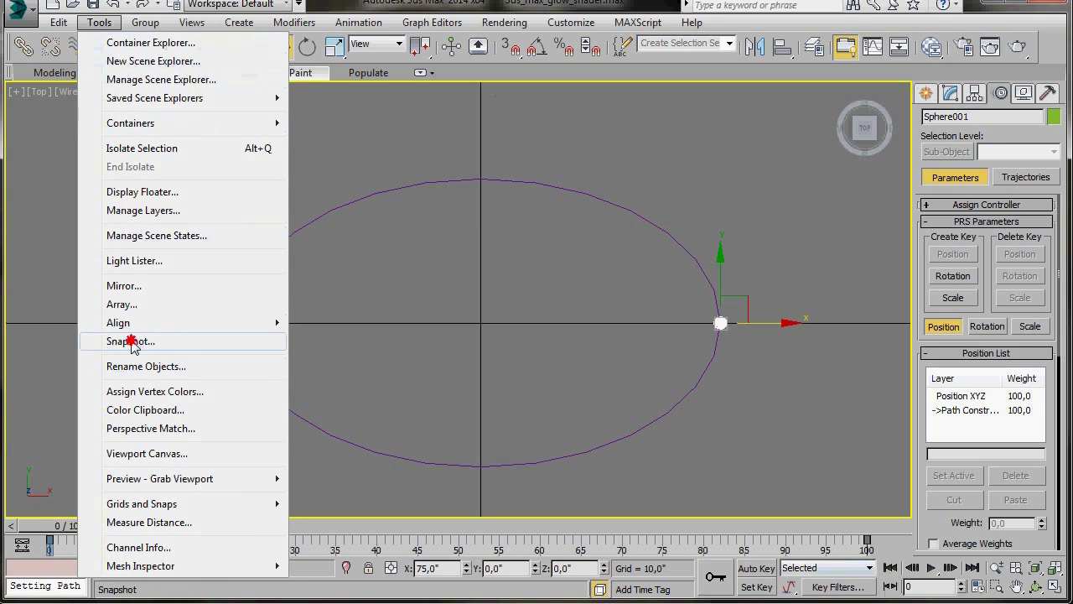
pyautogui.click(131, 342)
pyautogui.click(539, 230)
pyautogui.doubleClick(525, 289)
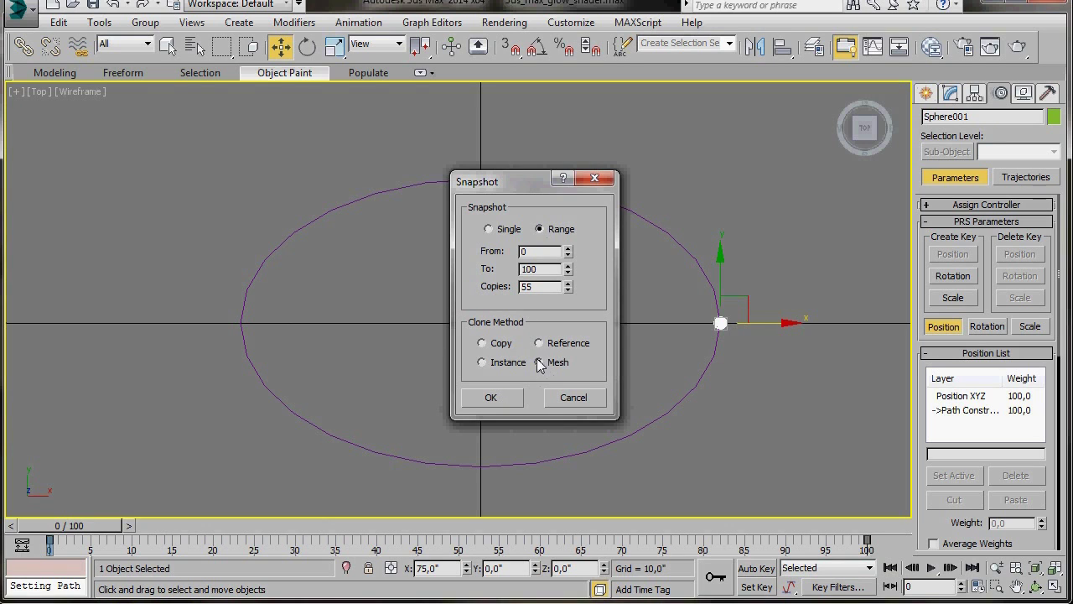
pyautogui.click(491, 398)
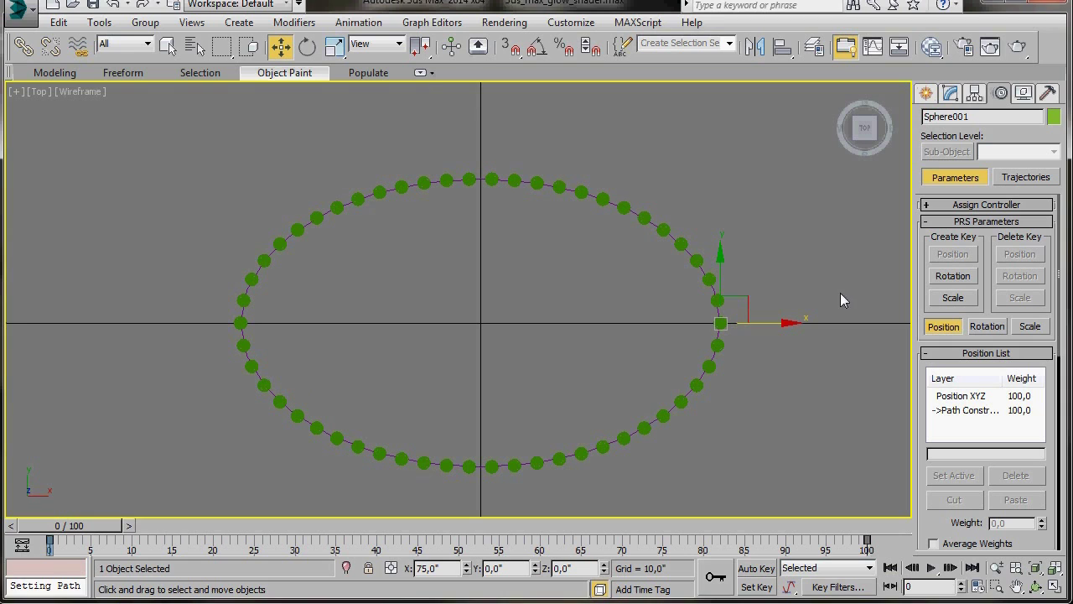
# - Play the animation briefly to move the original sphere off its copies, and delete that sphere
pyautogui.click(930, 568)
pyautogui.click(931, 568)
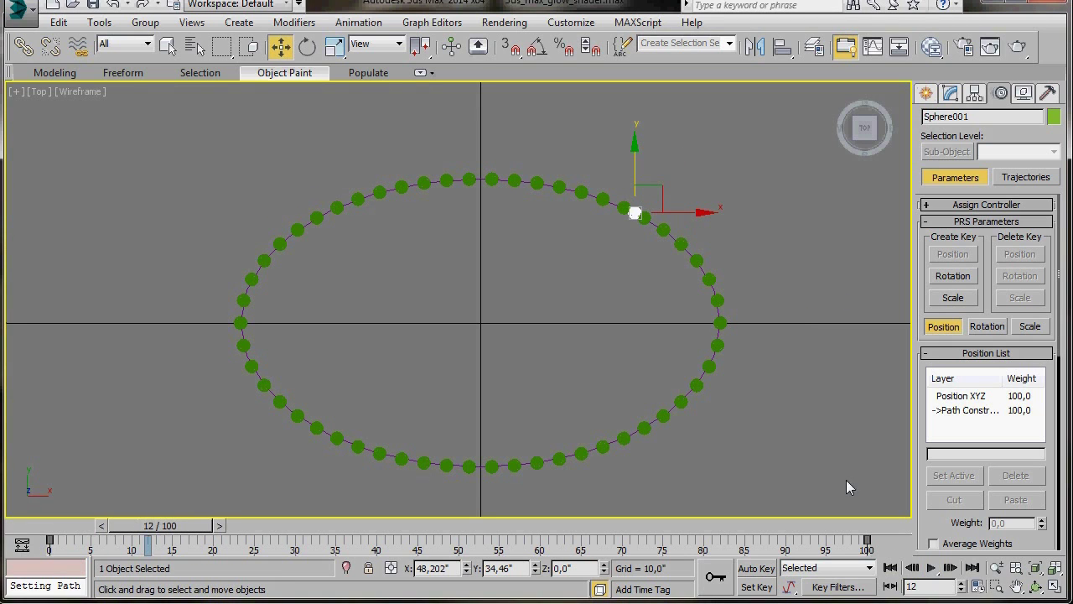
pyautogui.click(631, 249)
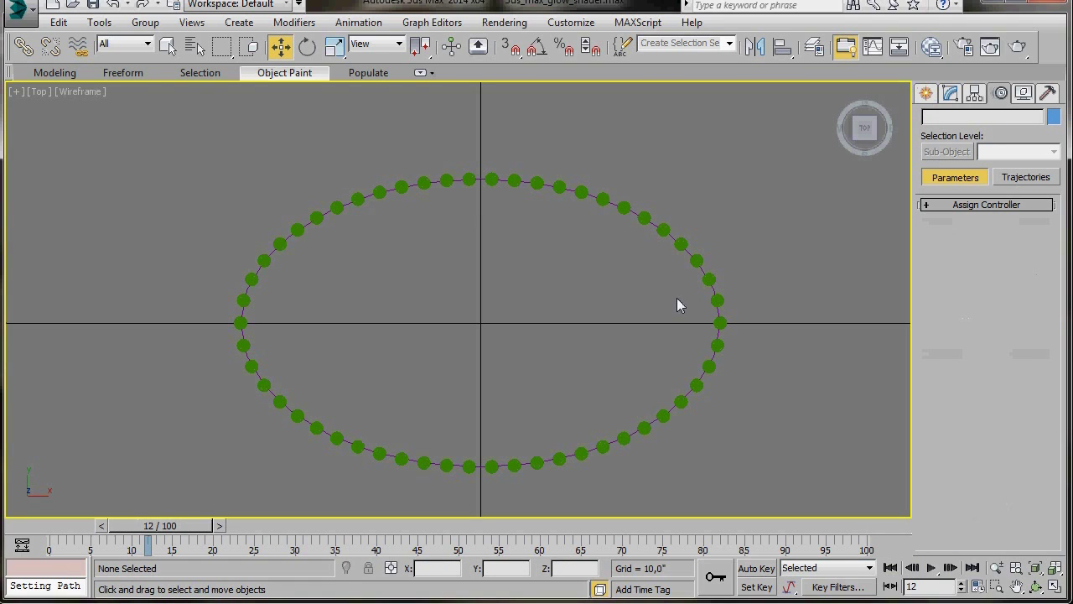
# - Enlarge the ellipse to a length of 130 inches and a width of 190 inches
pyautogui.click(712, 290)
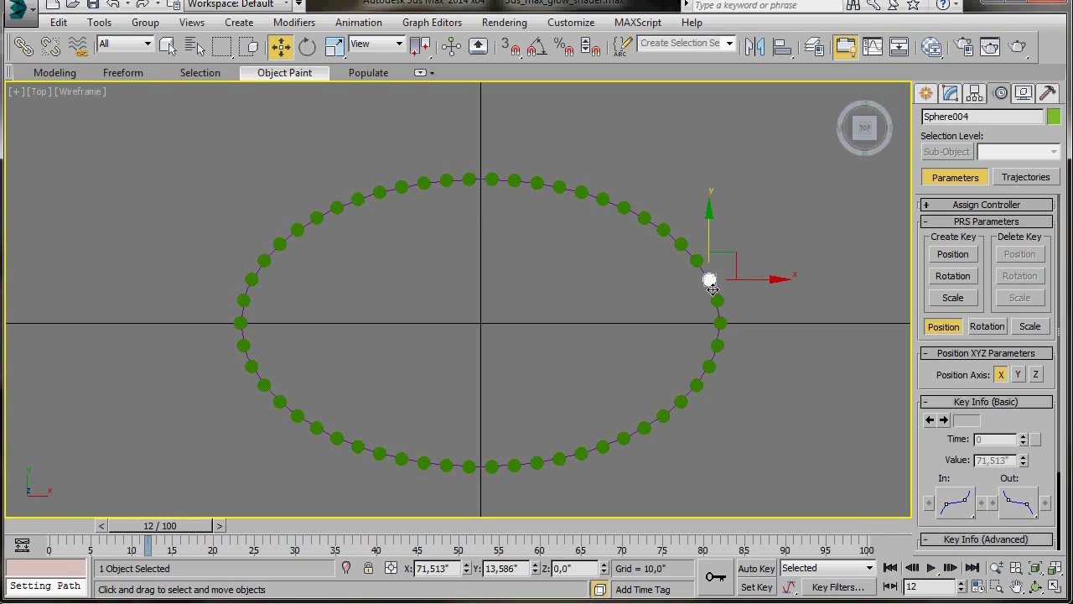
pyautogui.click(712, 289)
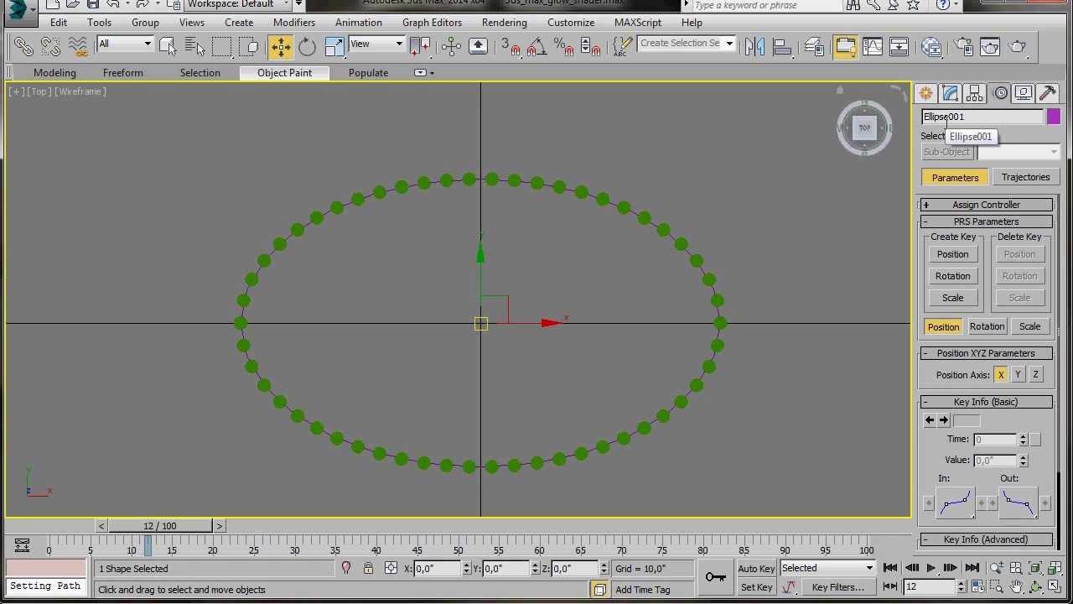
pyautogui.click(949, 93)
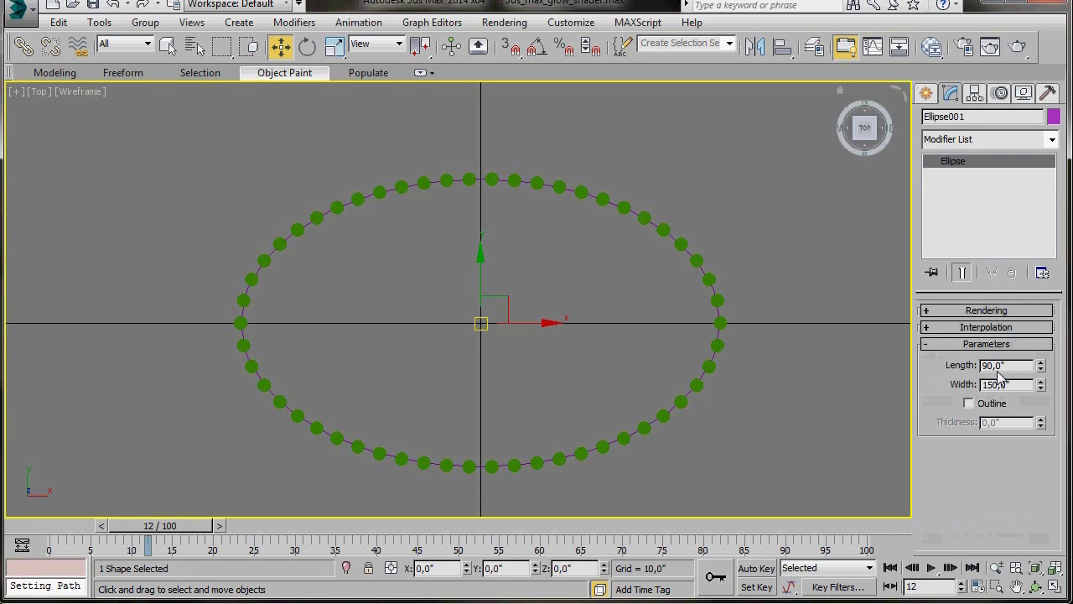
pyautogui.doubleClick(992, 365)
pyautogui.write('130')
pyautogui.click(995, 384)
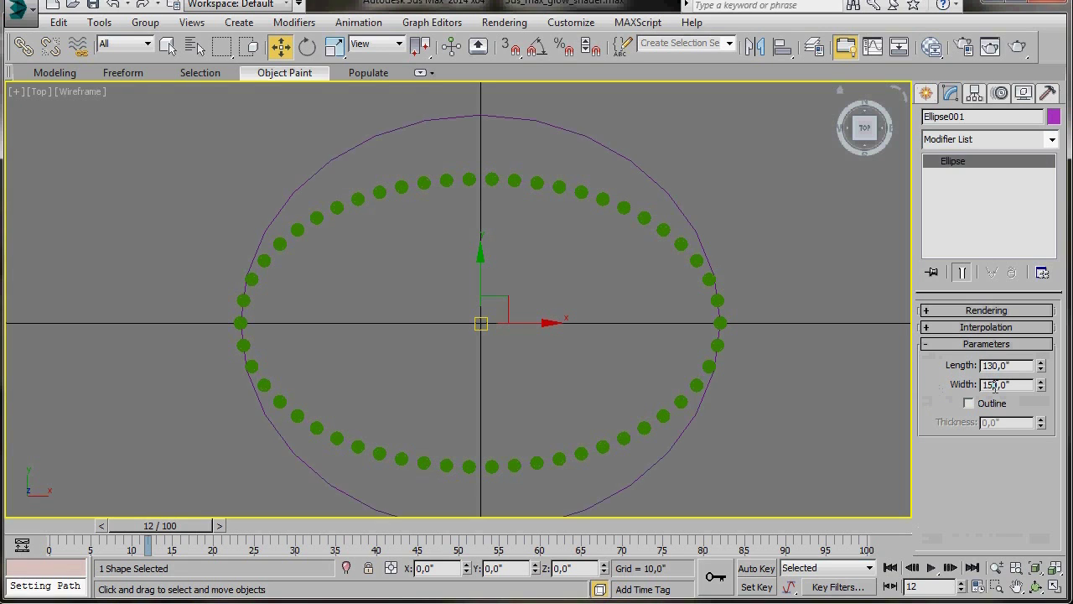
pyautogui.doubleClick(995, 384)
pyautogui.write('190')
pyautogui.press('Return')
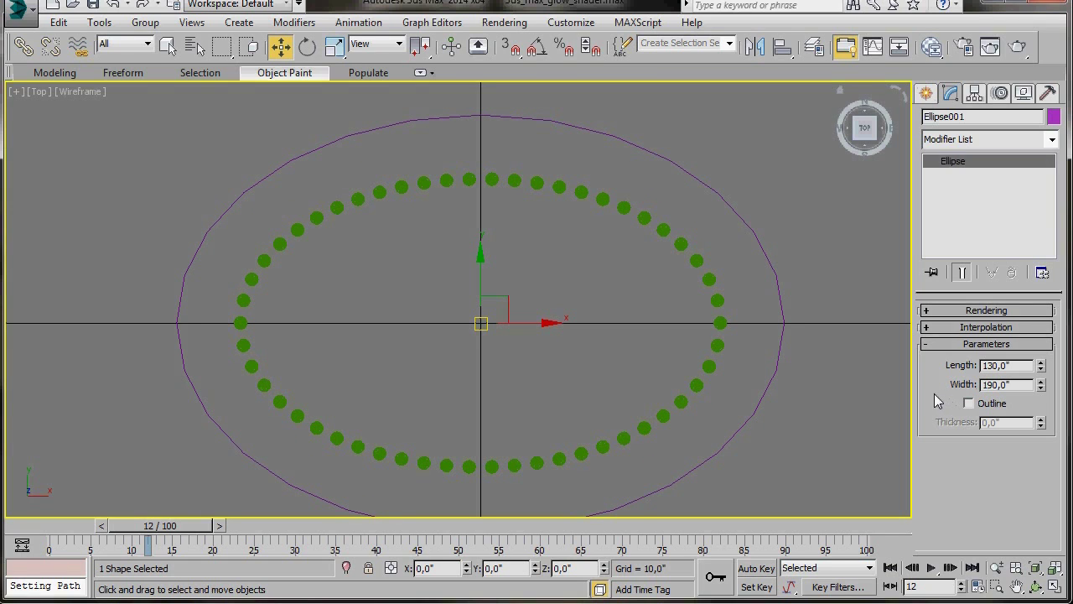
# - Create a six-pointed star spline outside the ellipse's upper-right part, with Radius 1 of 3 inches and a smaller Radius 2
pyautogui.click(927, 93)
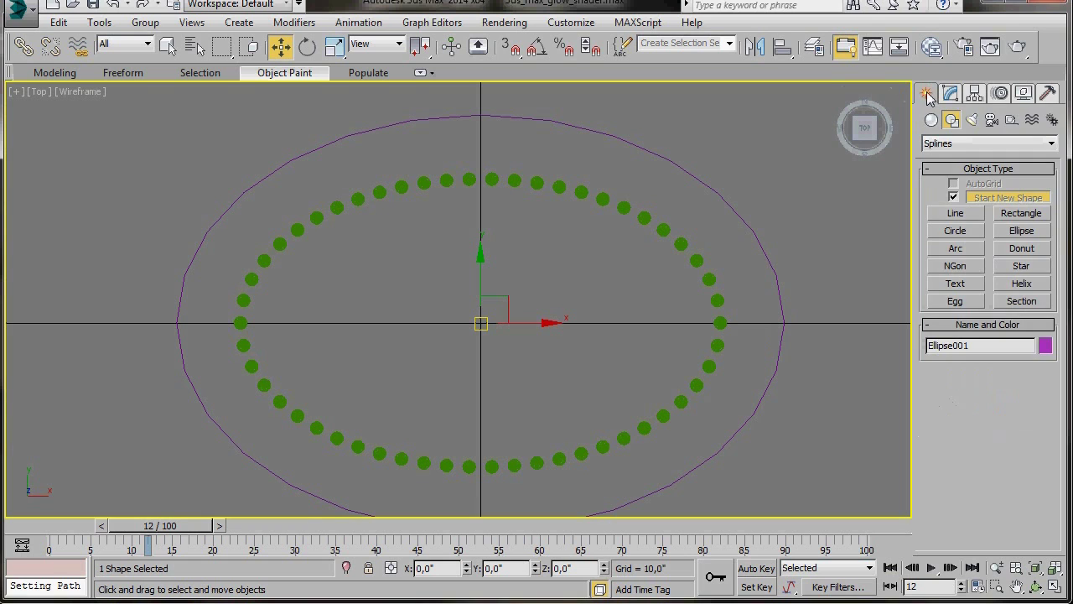
pyautogui.click(1021, 268)
pyautogui.moveTo(789, 145); pyautogui.dragTo(793, 181)
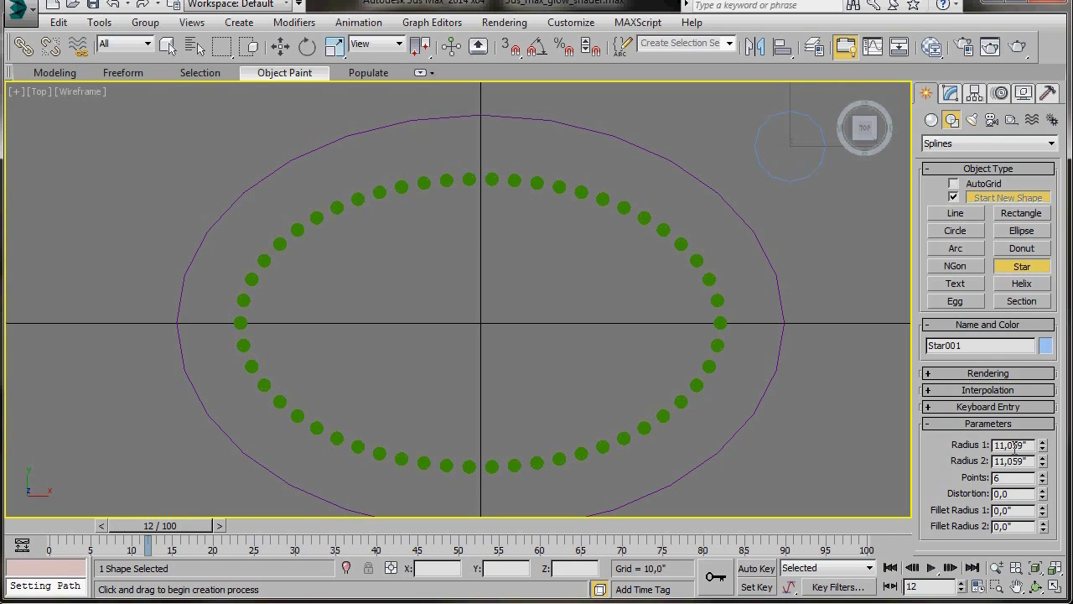
pyautogui.moveTo(1028, 444); pyautogui.dragTo(972, 445)
pyautogui.write('3')
pyautogui.moveTo(1026, 460); pyautogui.dragTo(972, 468)
pyautogui.write('1,')
pyautogui.click(792, 186)
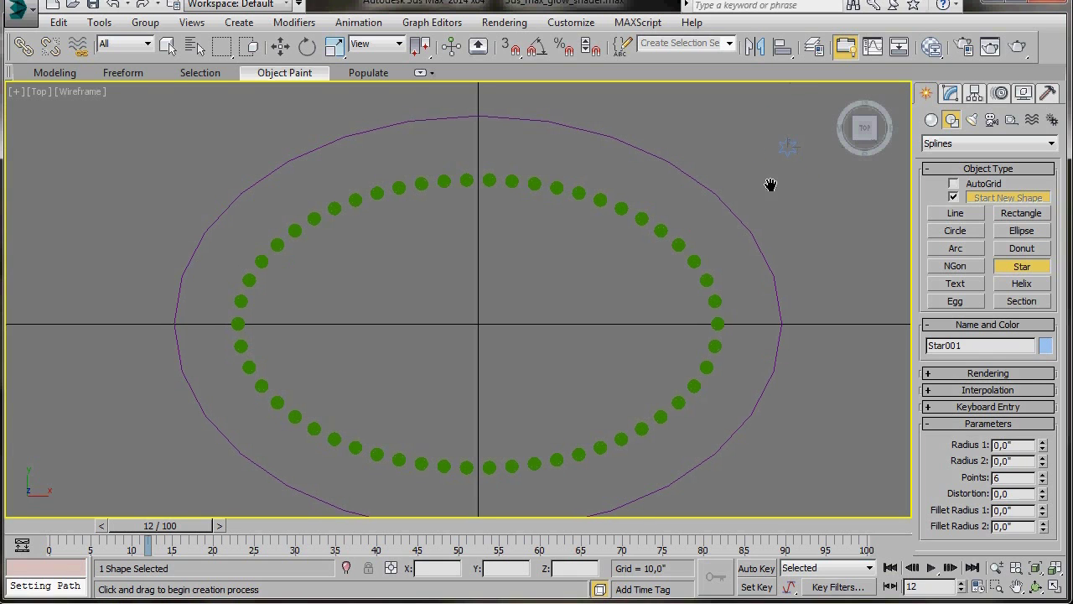
pyautogui.moveTo(773, 183); pyautogui.dragTo(767, 220, button='middle')
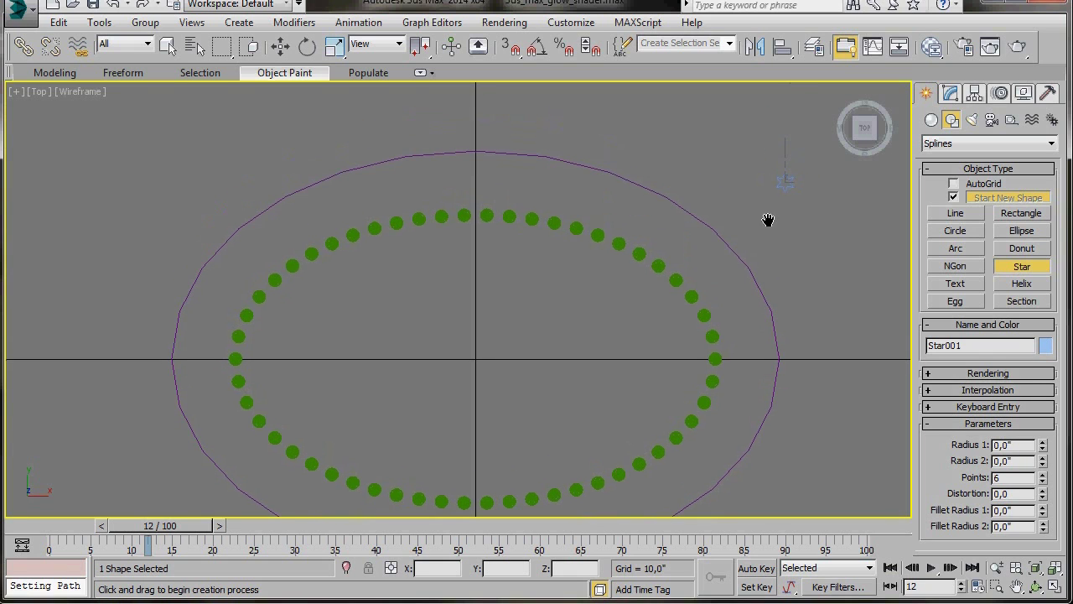
# - Change the star's object color to pale yellow
pyautogui.click(1045, 344)
pyautogui.click(488, 248)
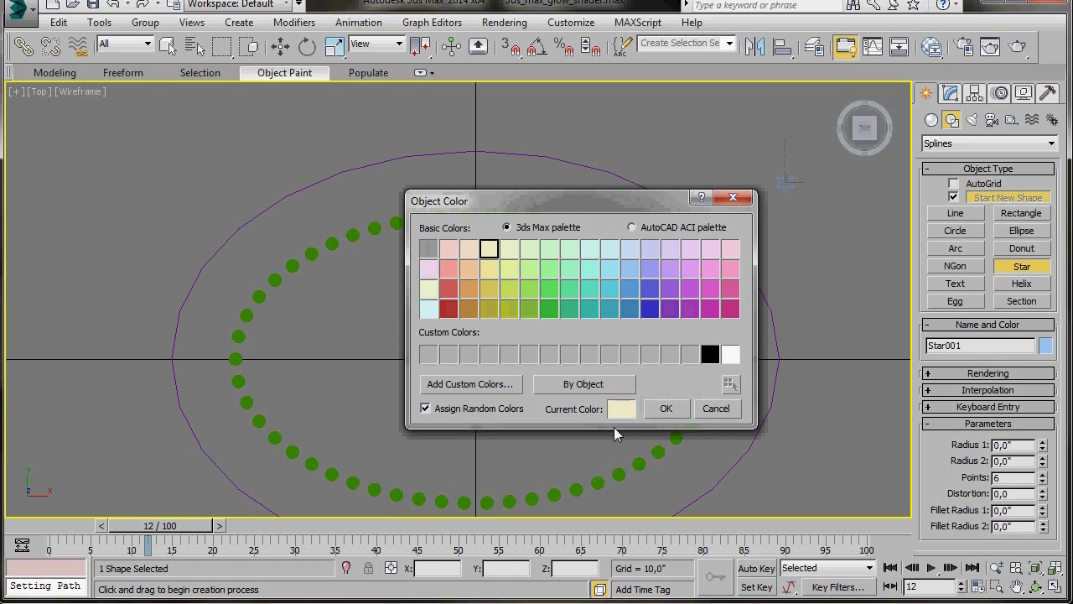
pyautogui.click(665, 408)
# - Attach the star to the enlarged ellipse with a Path Constraint
pyautogui.moveTo(777, 220); pyautogui.dragTo(753, 272, button='middle')
pyautogui.scroll(8, 765, 227)
pyautogui.scroll(-4, 731, 408)
pyautogui.scroll(2, 704, 364)
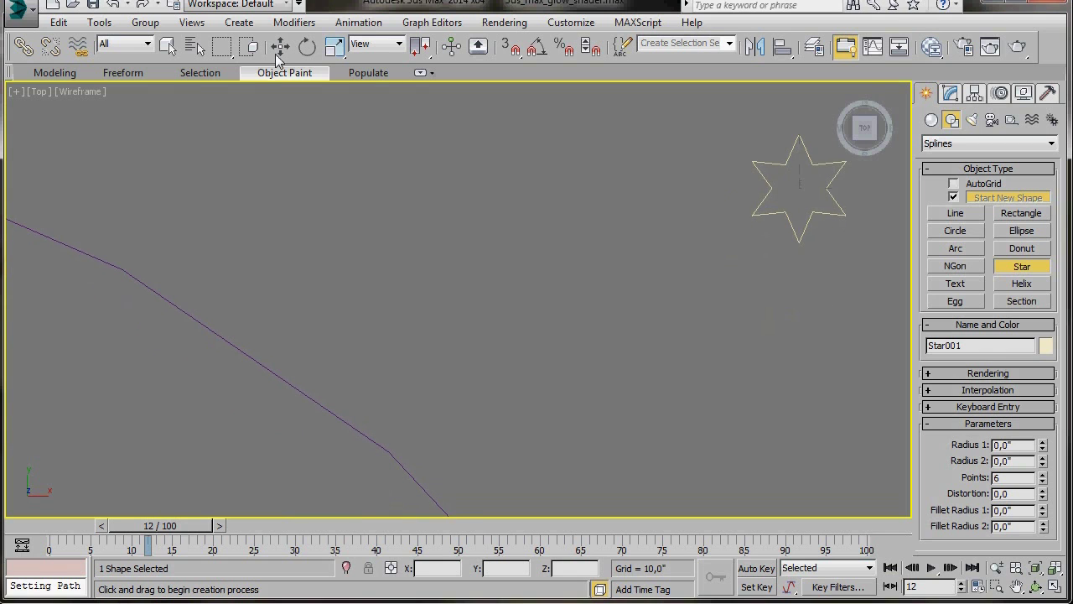
pyautogui.click(352, 25)
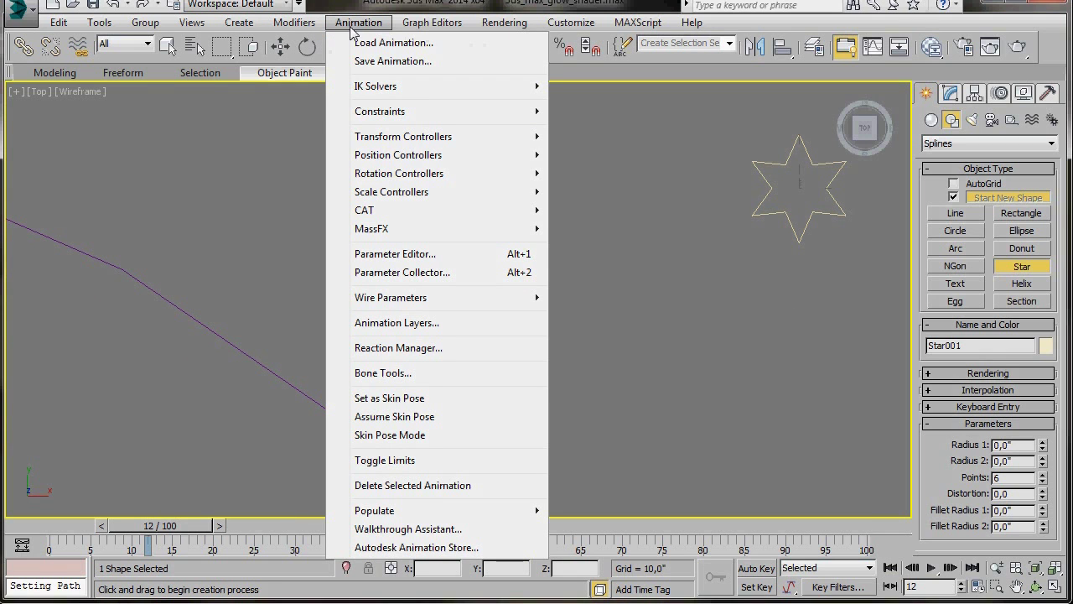
pyautogui.moveTo(531, 112)
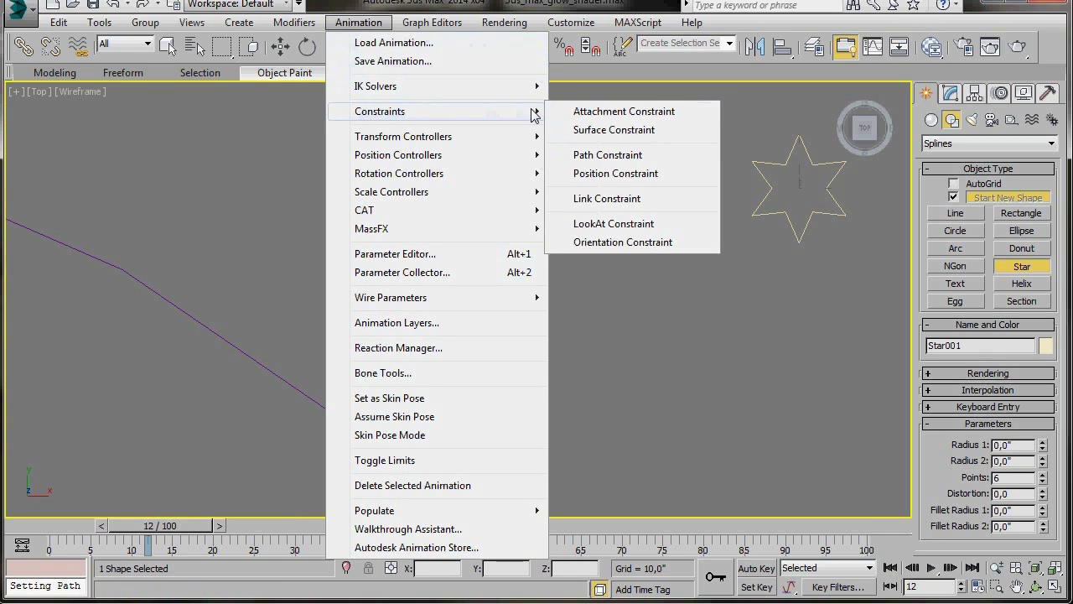
pyautogui.click(591, 157)
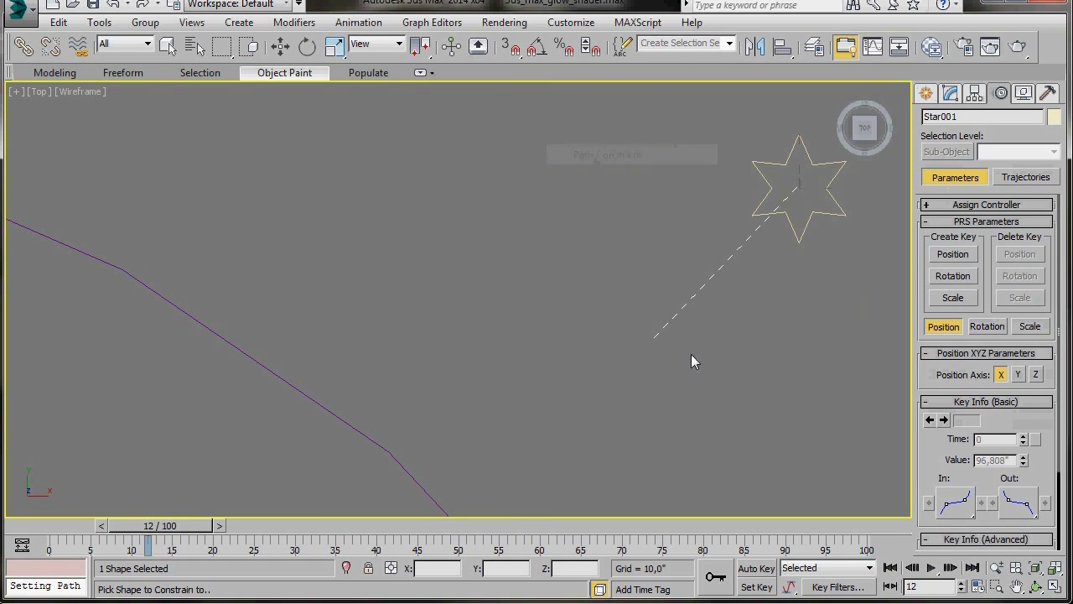
pyautogui.click(321, 406)
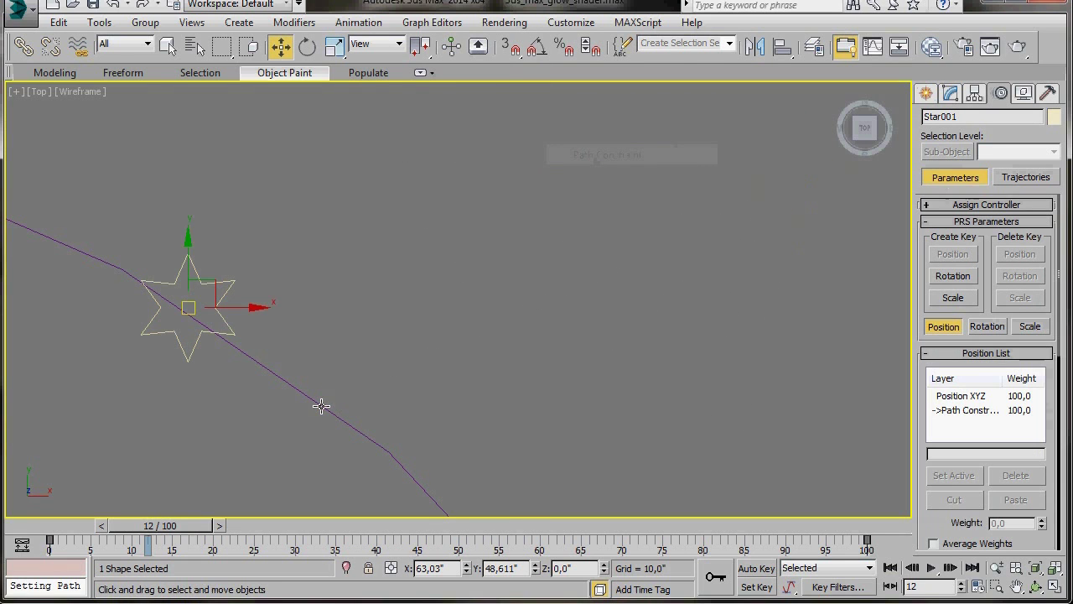
# - Enable Follow in the path options of the star's Path Constraint
pyautogui.moveTo(347, 336); pyautogui.dragTo(538, 298, button='middle')
pyautogui.scroll(-4, 599, 261)
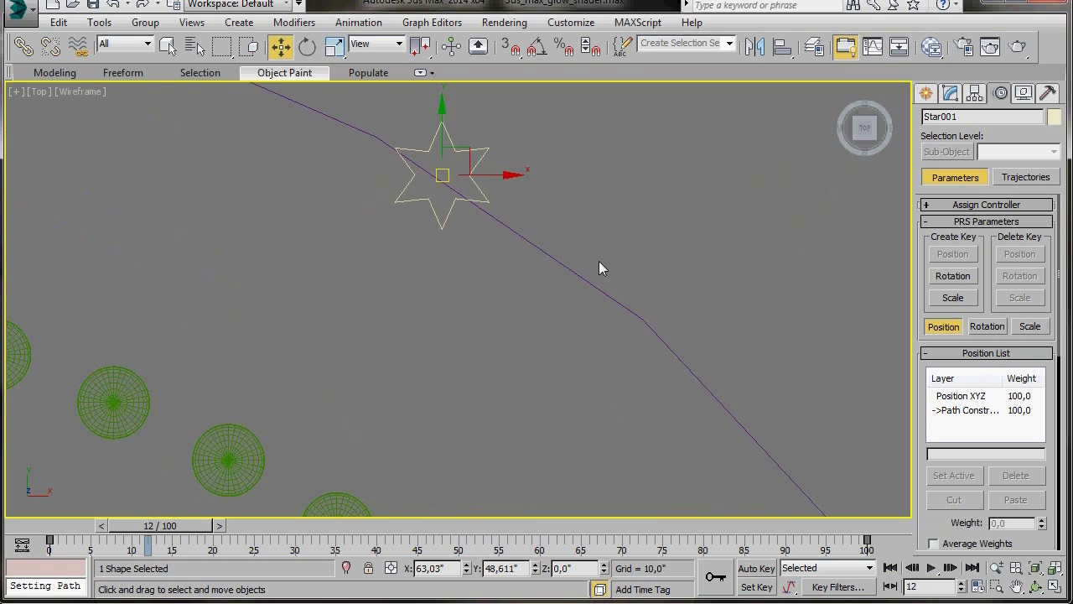
pyautogui.moveTo(593, 336); pyautogui.dragTo(601, 354, button='middle')
pyautogui.moveTo(931, 513); pyautogui.dragTo(915, 157)
pyautogui.click(938, 406)
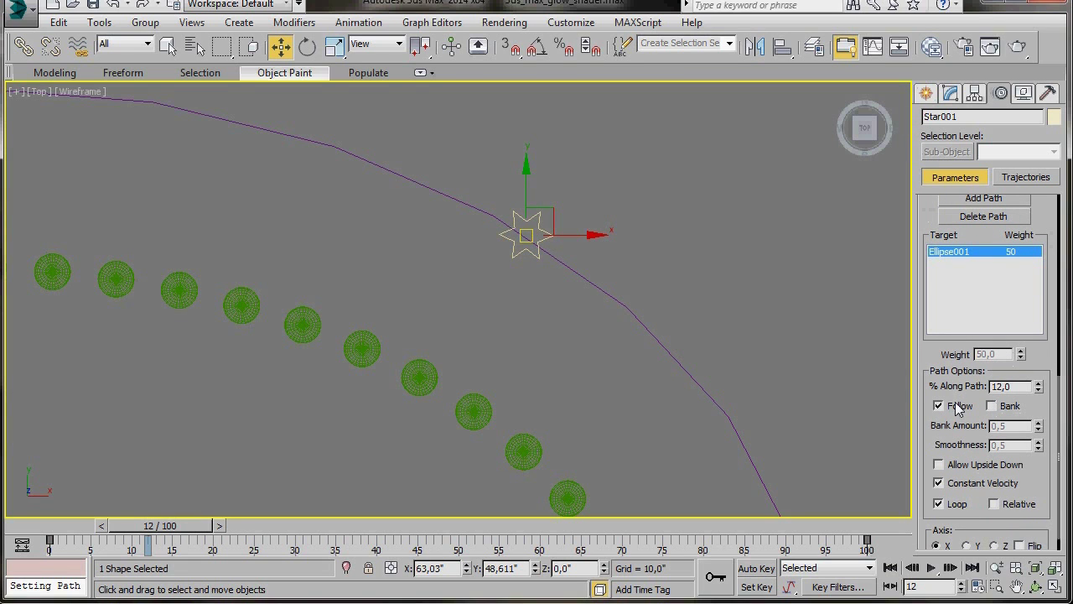
# - Use Snapshot to clone the star along the ellipse over frames 0 to 100 with 55 copies, using the Mesh clone method
pyautogui.moveTo(690, 347); pyautogui.dragTo(834, 383, button='middle')
pyautogui.scroll(-5, 834, 382)
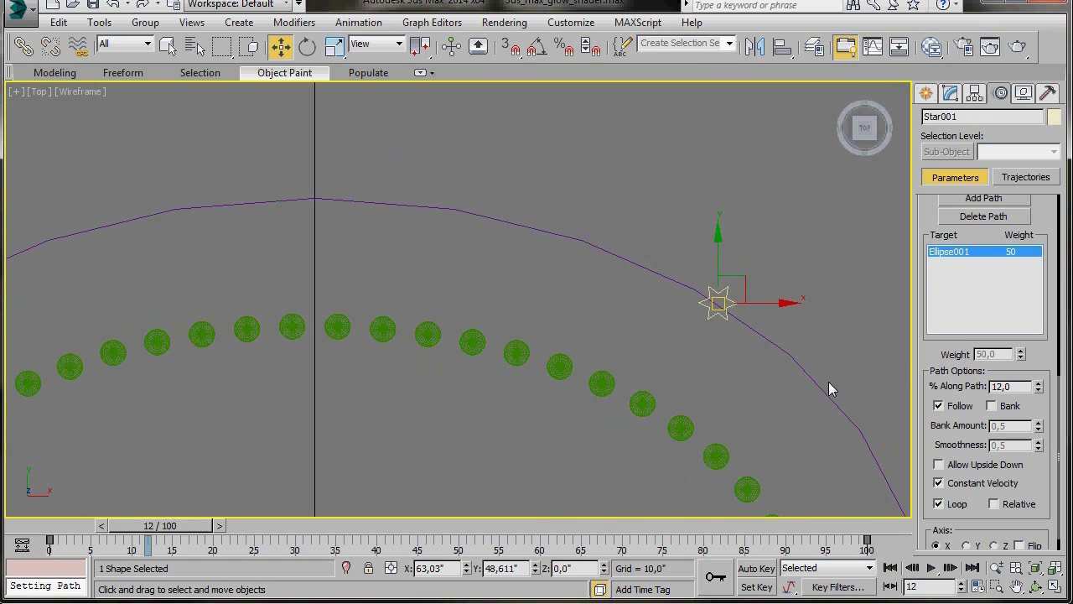
pyautogui.moveTo(585, 303); pyautogui.dragTo(591, 280, button='middle')
pyautogui.click(98, 25)
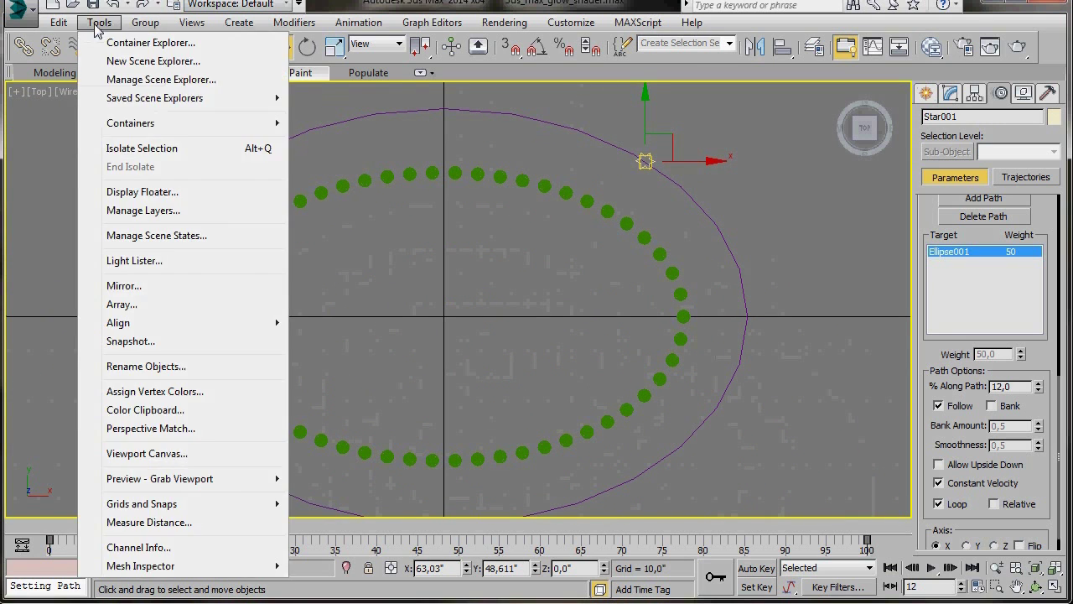
pyautogui.click(128, 342)
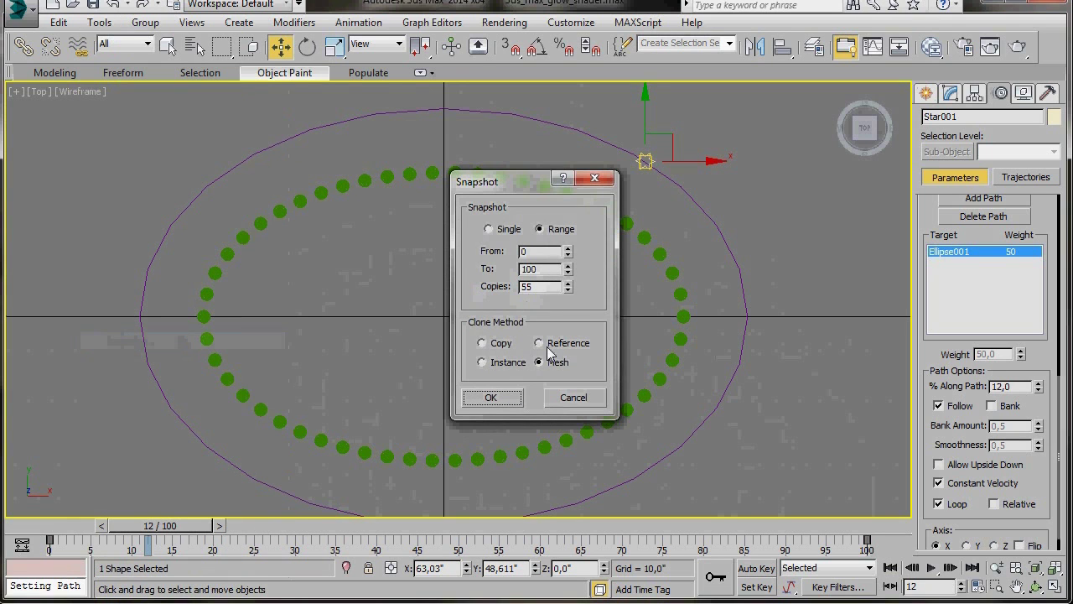
pyautogui.click(491, 397)
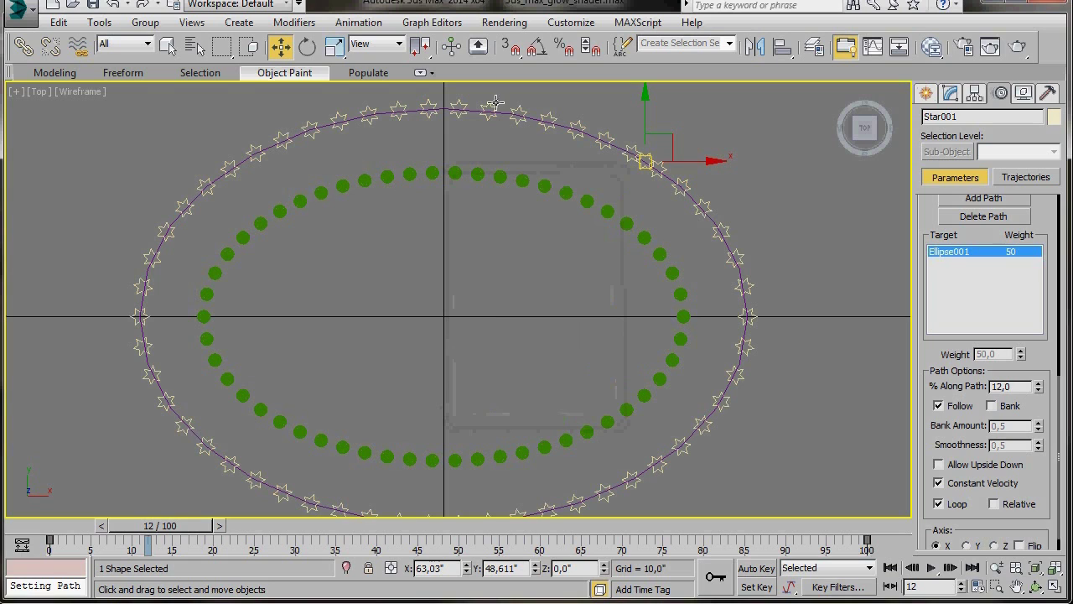
# - Delete the original star and the ellipse path, keeping the ring of star copies
pyautogui.click(648, 186)
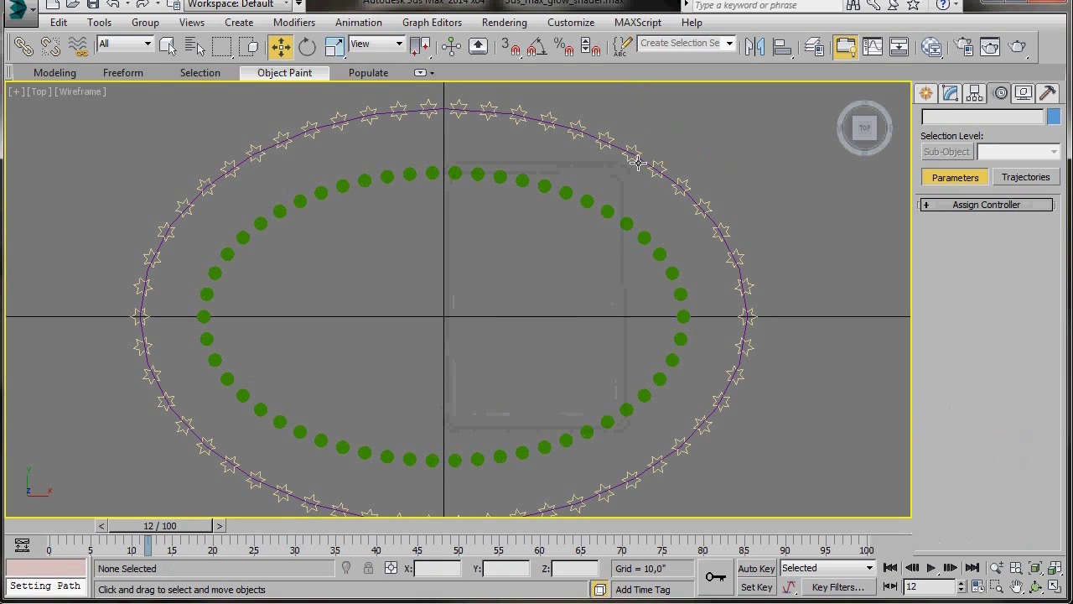
pyautogui.click(643, 160)
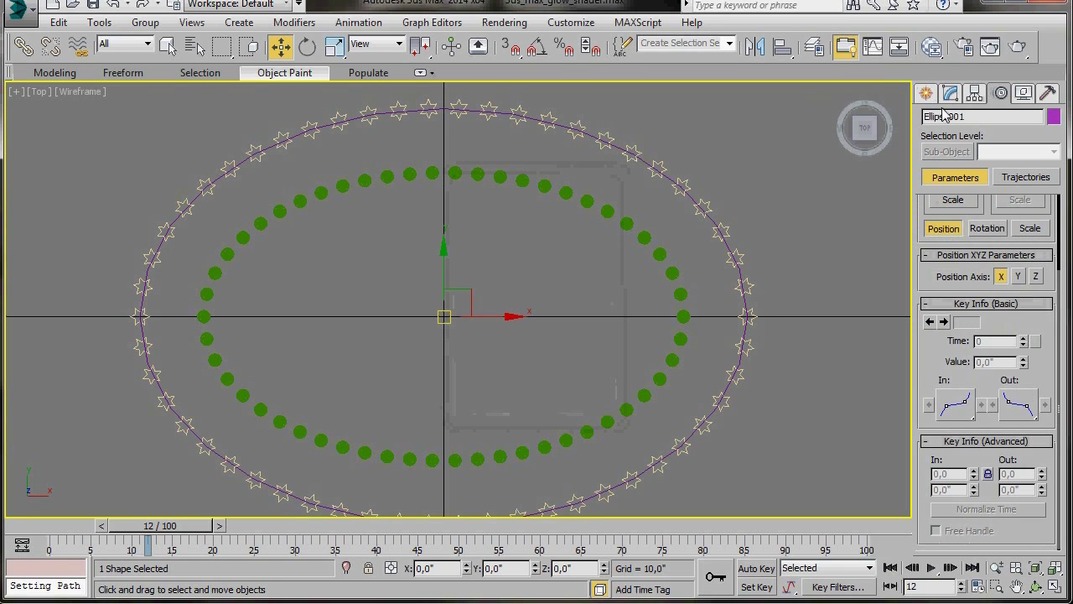
pyautogui.click(740, 164)
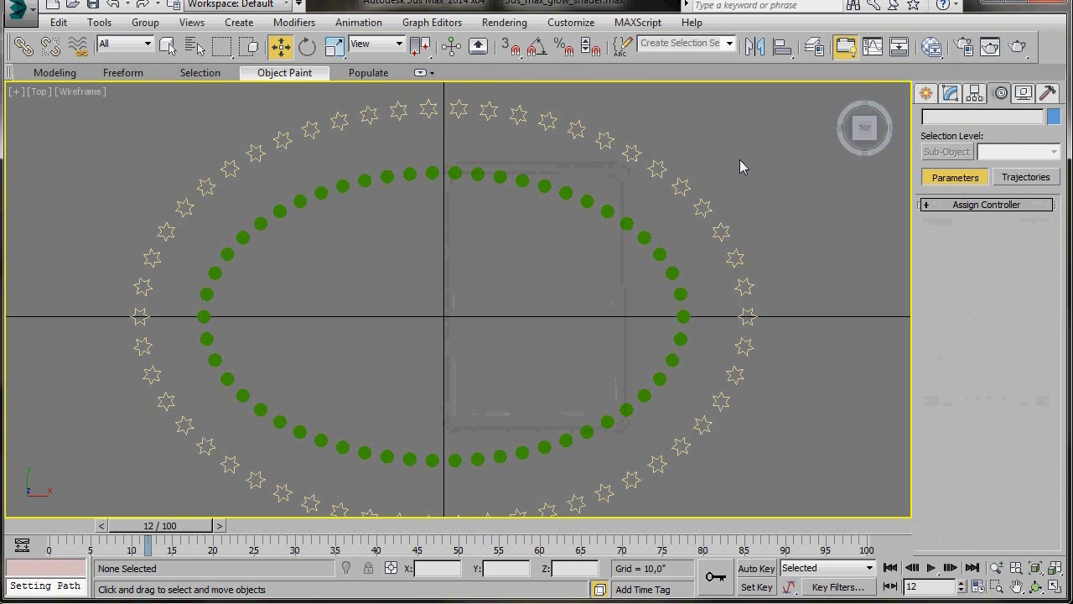
# - Return the animation to frame 0 and restore the four-viewport layout
pyautogui.press('Home')
pyautogui.press('q')
pyautogui.hotkey('alt', 'w')
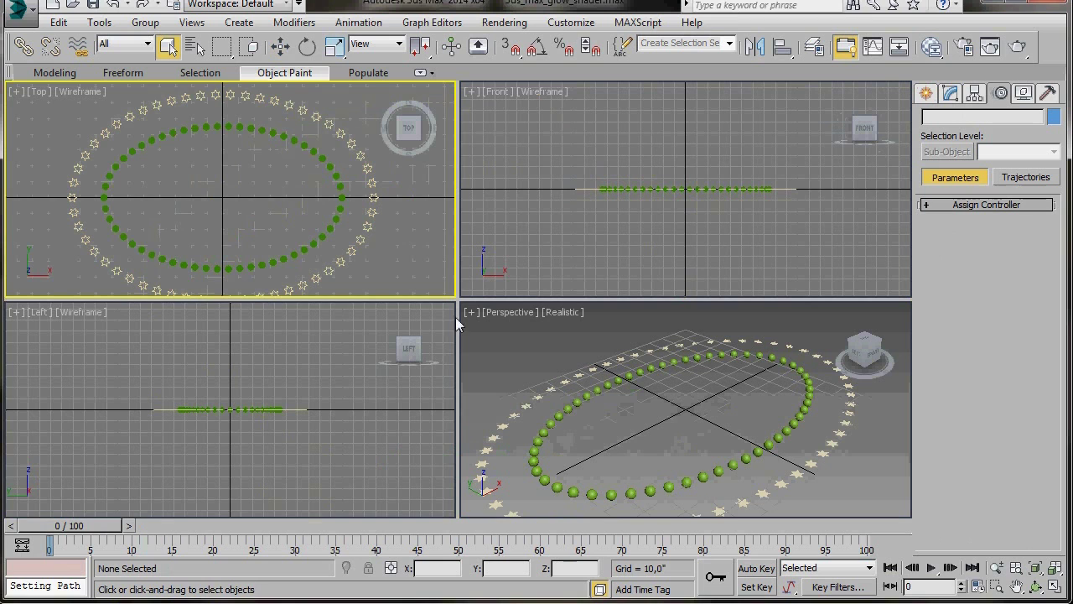
# - Create a target camera in the Top view, placed in front of the rings and aimed at their center
pyautogui.scroll(-4, 224, 212)
pyautogui.moveTo(224, 212); pyautogui.dragTo(235, 164, button='middle')
pyautogui.click(925, 93)
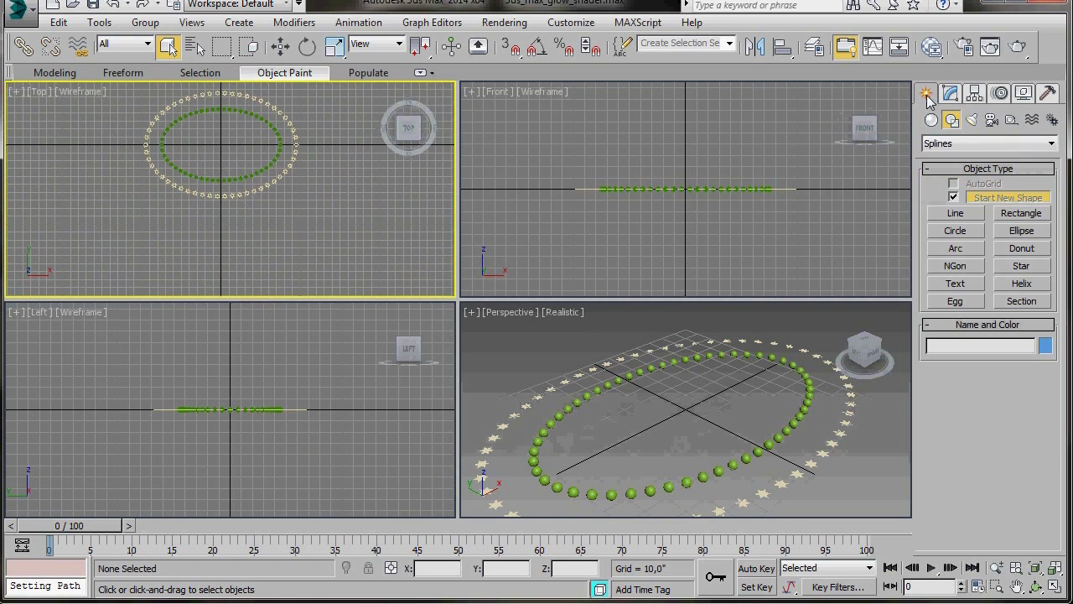
pyautogui.click(991, 120)
pyautogui.click(955, 201)
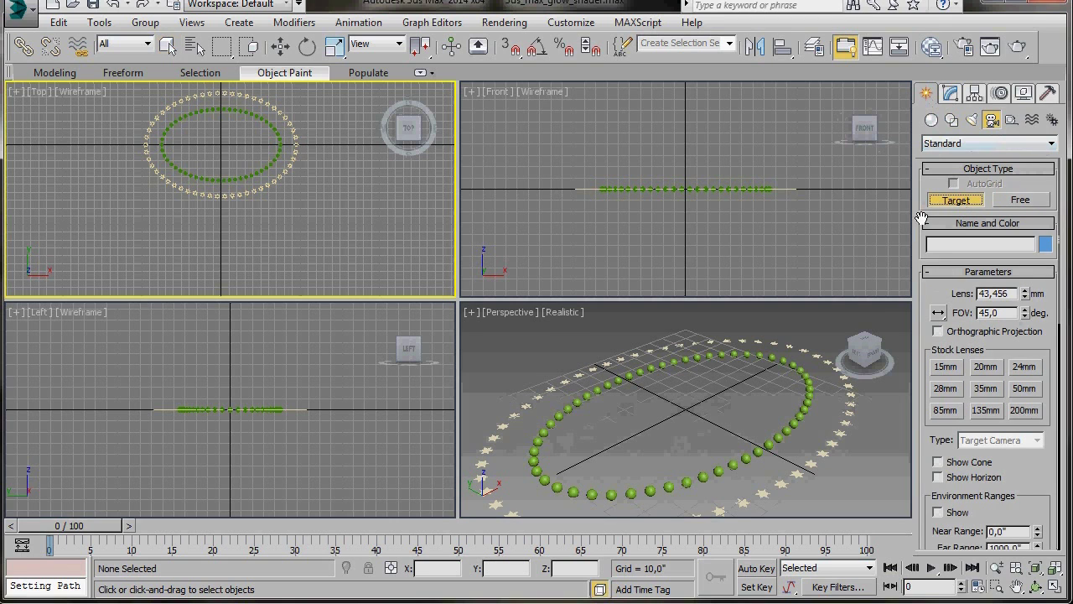
pyautogui.moveTo(218, 289); pyautogui.dragTo(222, 144)
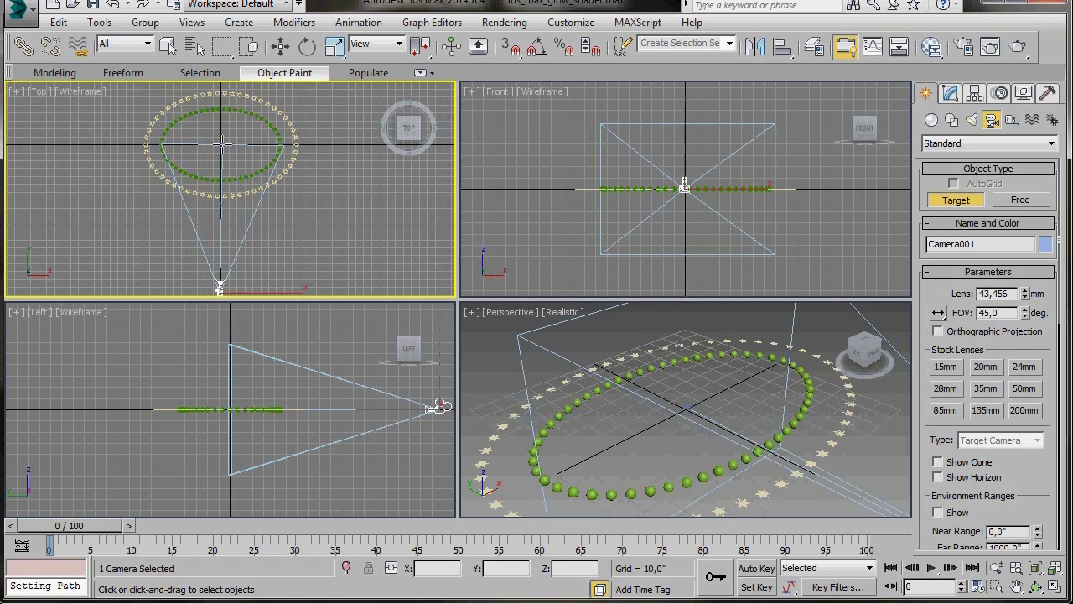
pyautogui.click(167, 46)
# - Switch the Perspective viewport to the new camera's view
pyautogui.rightClick(512, 316)
pyautogui.click(506, 312)
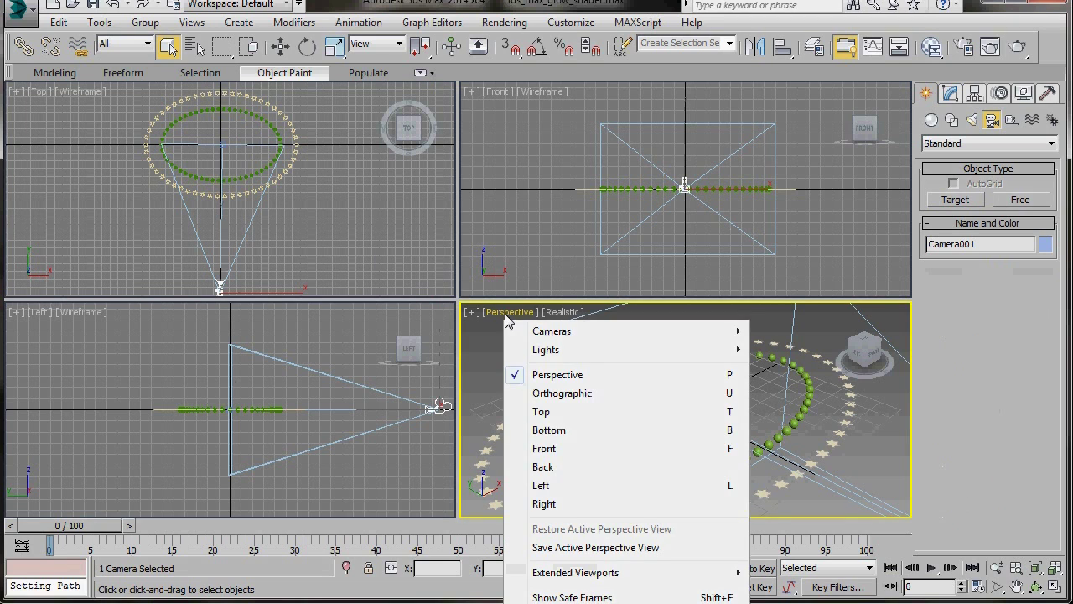
pyautogui.moveTo(565, 330)
pyautogui.click(765, 332)
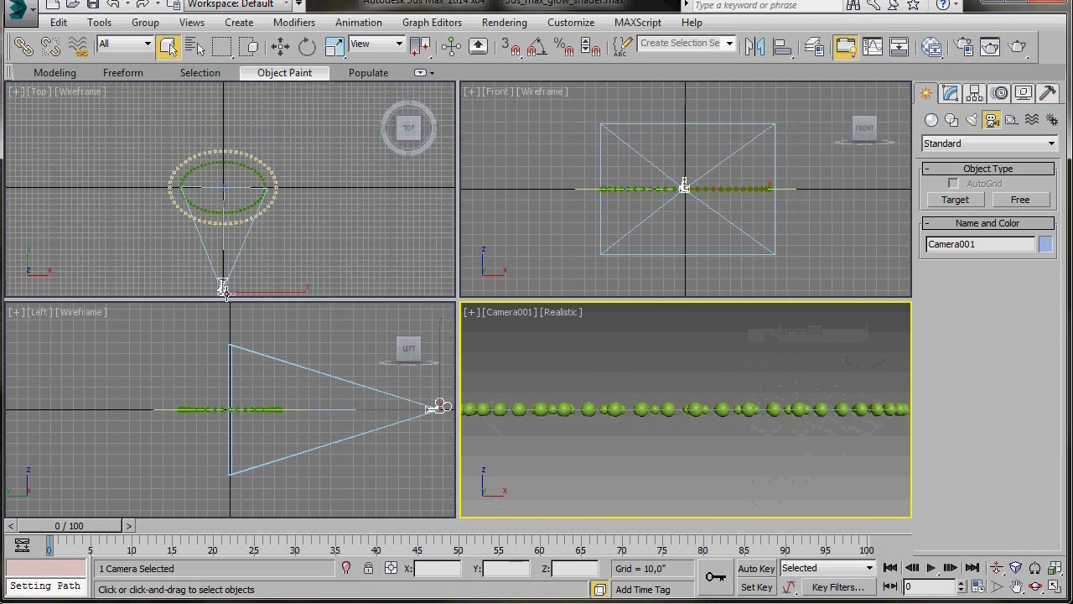
# - Move the camera sideways and upward to about X 121, Y -187, Z 126 inches so it looks down on the rings
pyautogui.moveTo(227, 284); pyautogui.dragTo(224, 252, button='middle')
pyautogui.rightClick(226, 251)
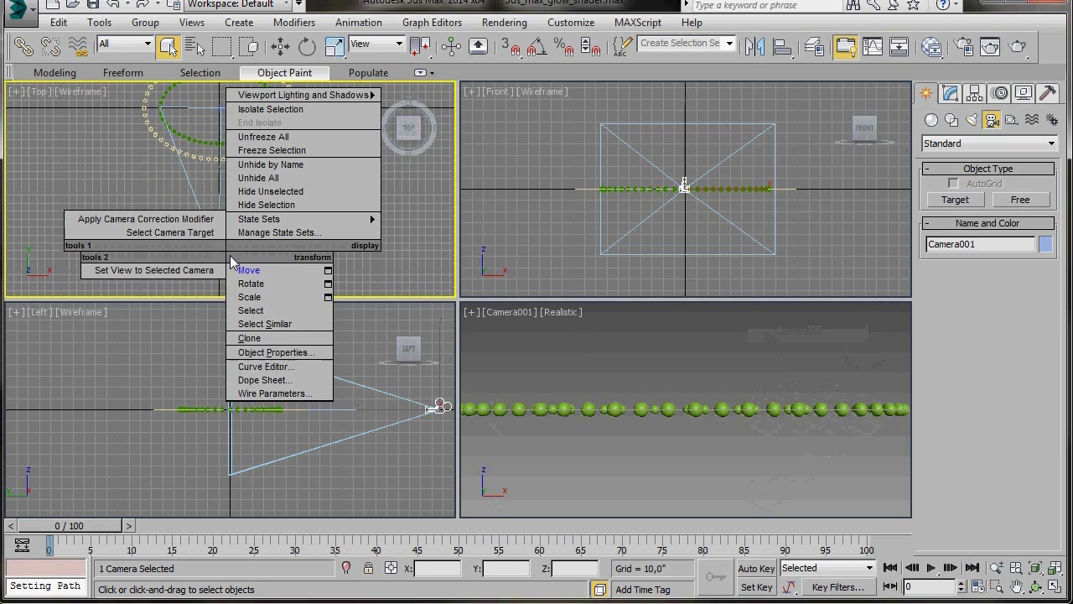
pyautogui.click(243, 274)
pyautogui.moveTo(233, 246); pyautogui.dragTo(311, 253)
pyautogui.moveTo(384, 440); pyautogui.dragTo(221, 474, button='middle')
pyautogui.moveTo(276, 400); pyautogui.dragTo(283, 260)
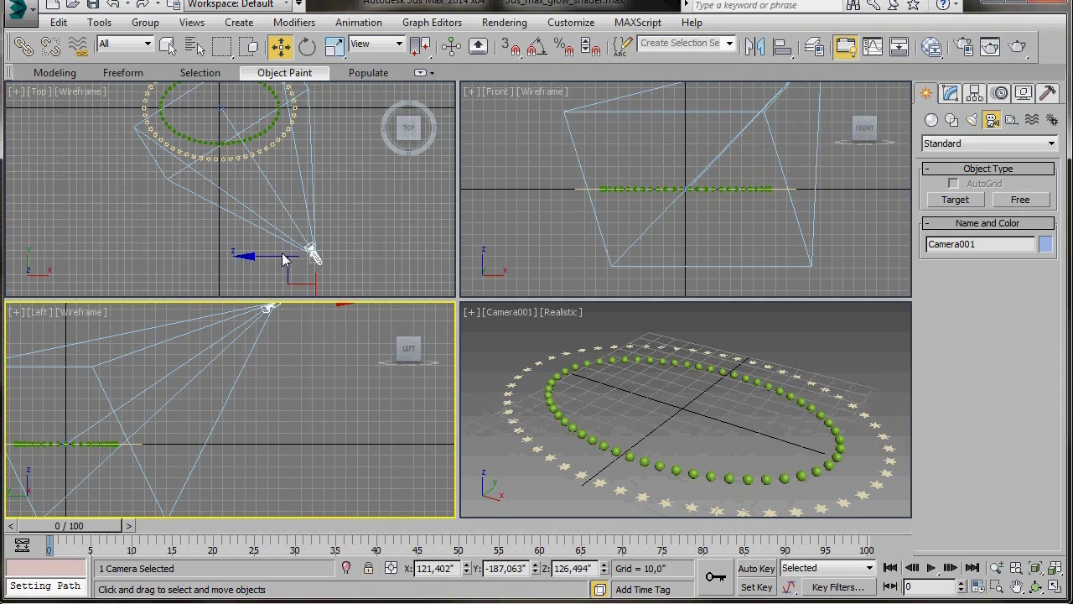
pyautogui.moveTo(319, 261); pyautogui.dragTo(311, 229, button='middle')
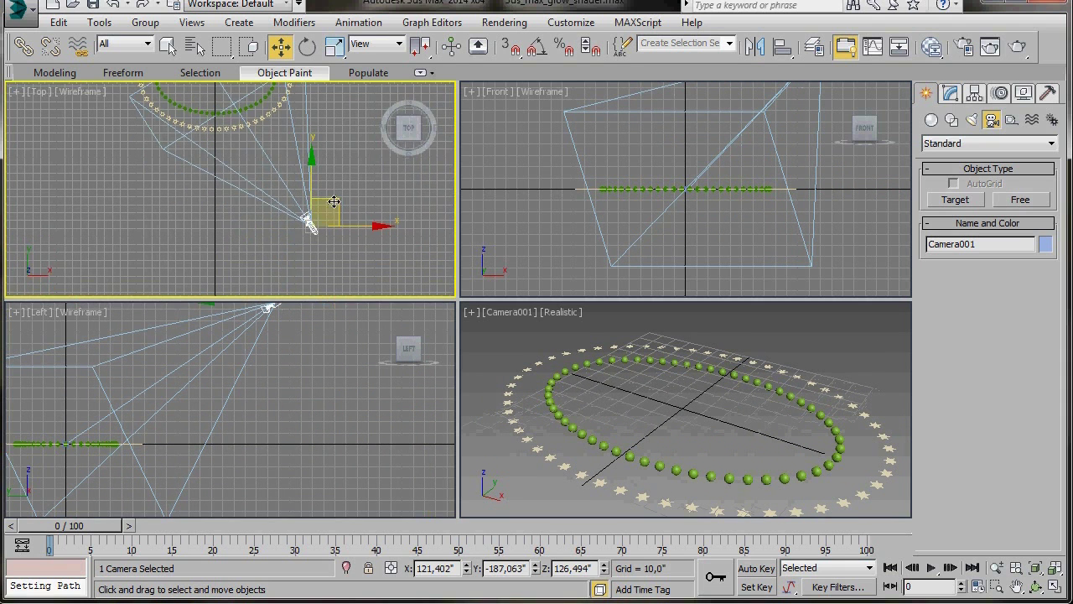
# - Move the camera onto the rings' center line, closer and higher, to about X 0.7, Y -208, Z 148 inches
pyautogui.moveTo(308, 227); pyautogui.dragTo(216, 283)
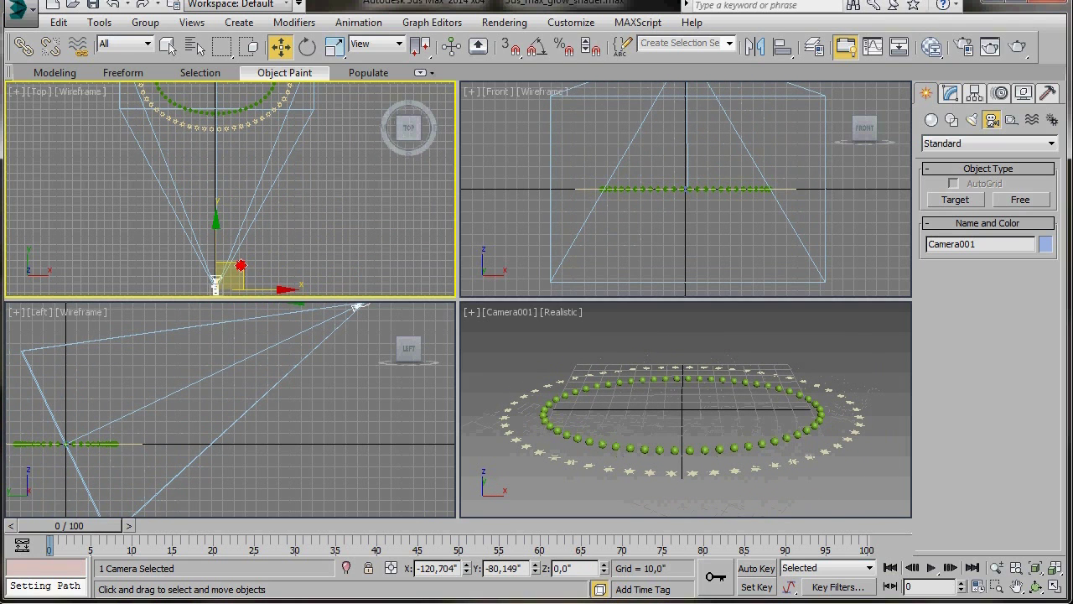
pyautogui.rightClick(323, 459)
pyautogui.scroll(-2, 323, 459)
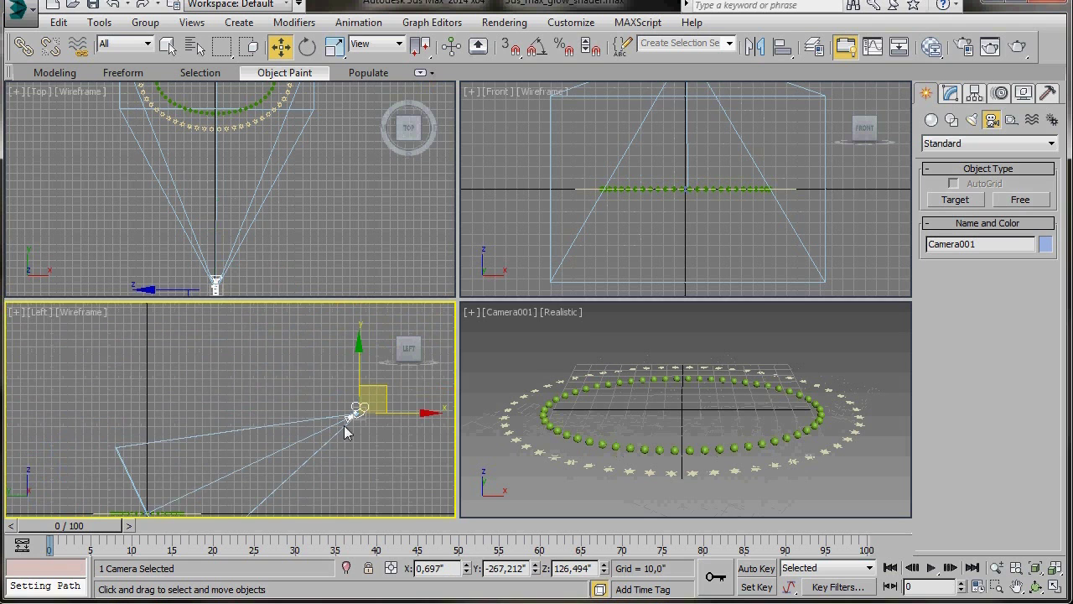
pyautogui.moveTo(381, 394); pyautogui.dragTo(336, 374)
pyautogui.moveTo(241, 449); pyautogui.dragTo(229, 381, button='middle')
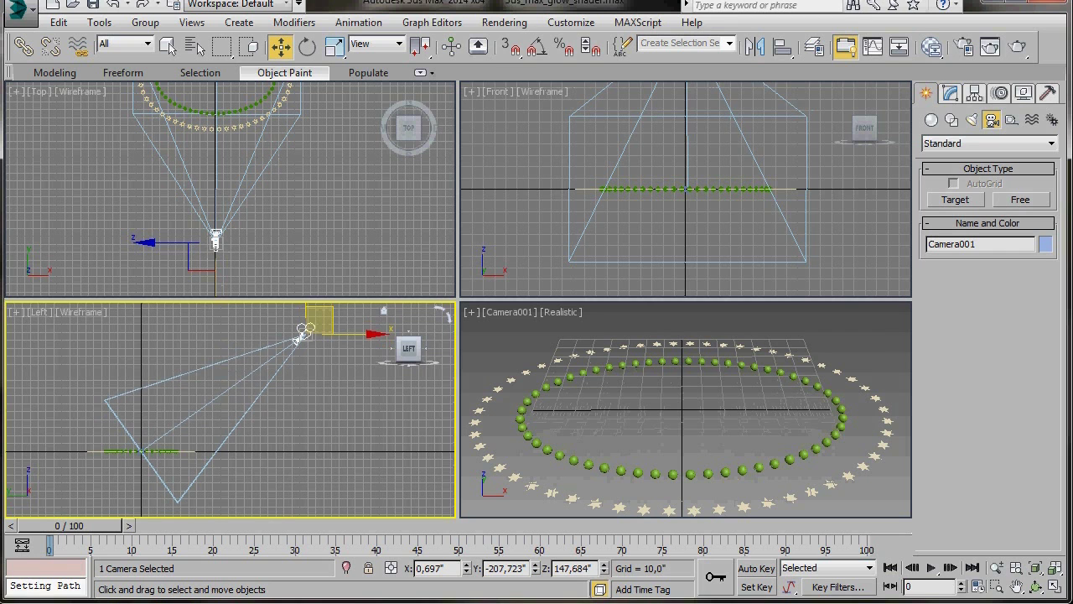
# - Set the render output size to the HDTV (video) format with a width of 640
pyautogui.click(504, 22)
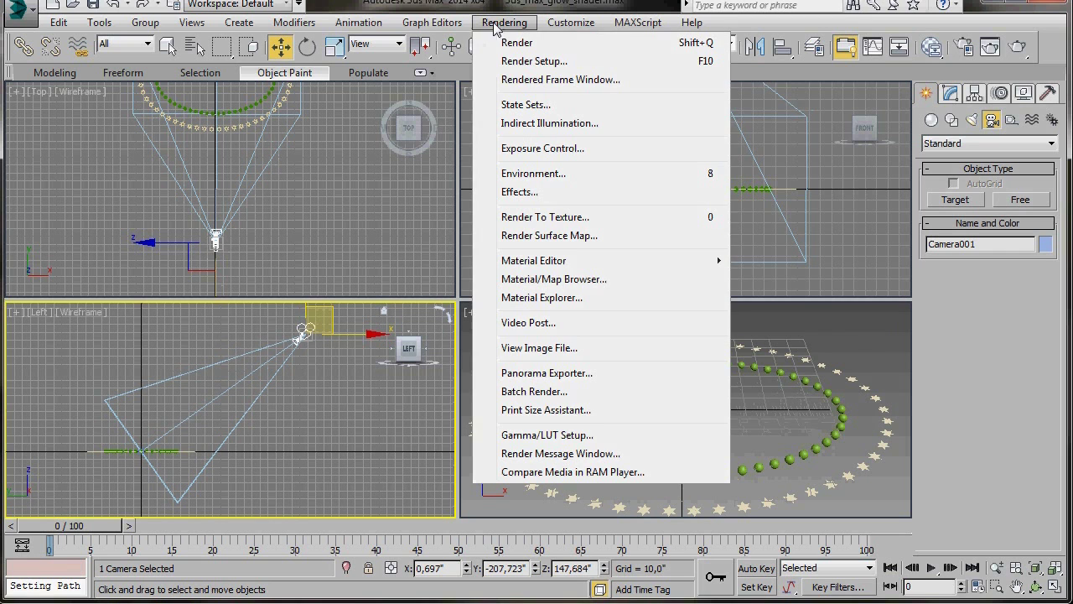
pyautogui.click(506, 67)
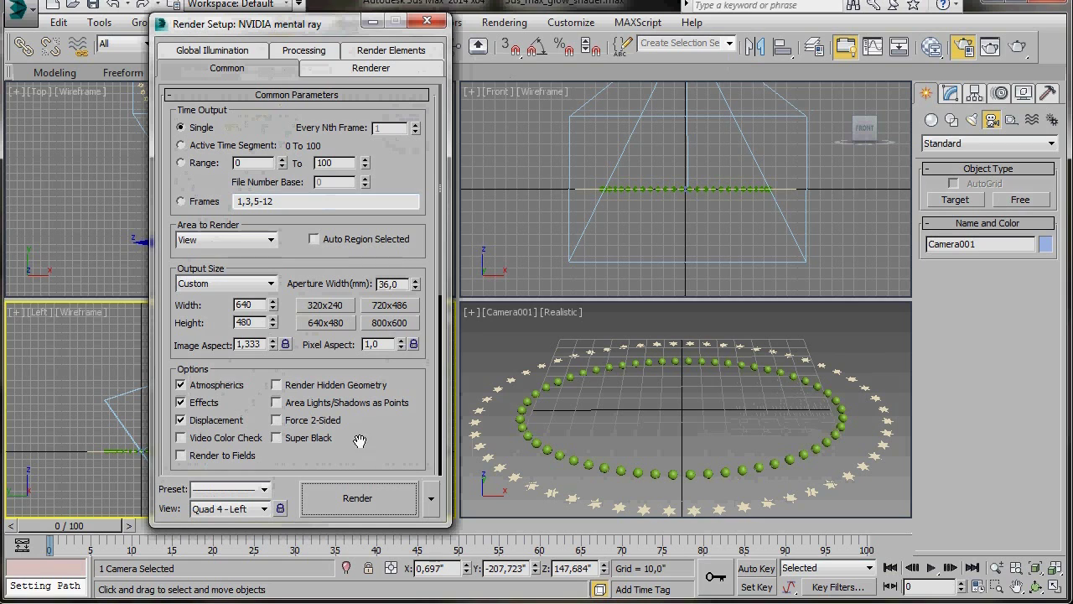
pyautogui.click(271, 285)
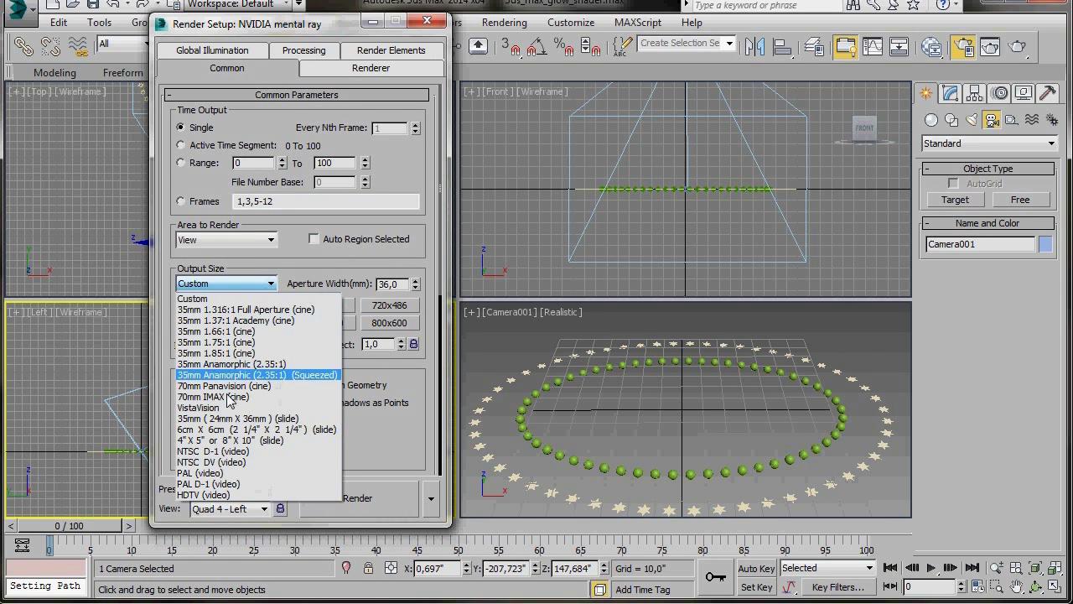
pyautogui.click(204, 495)
pyautogui.doubleClick(248, 305)
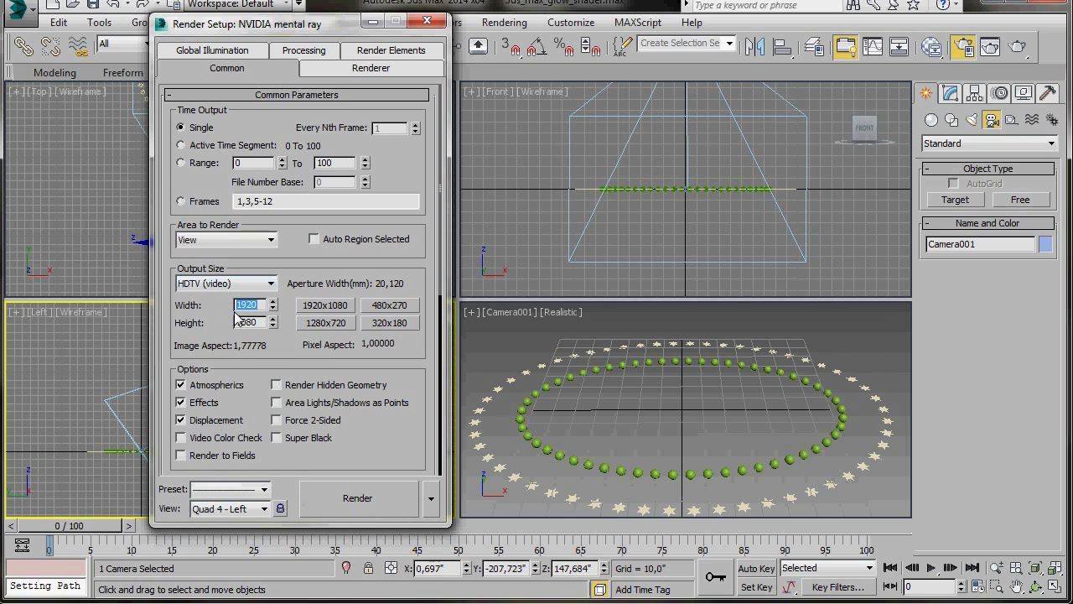
pyautogui.write('640')
pyautogui.press('Return')
pyautogui.click(437, 18)
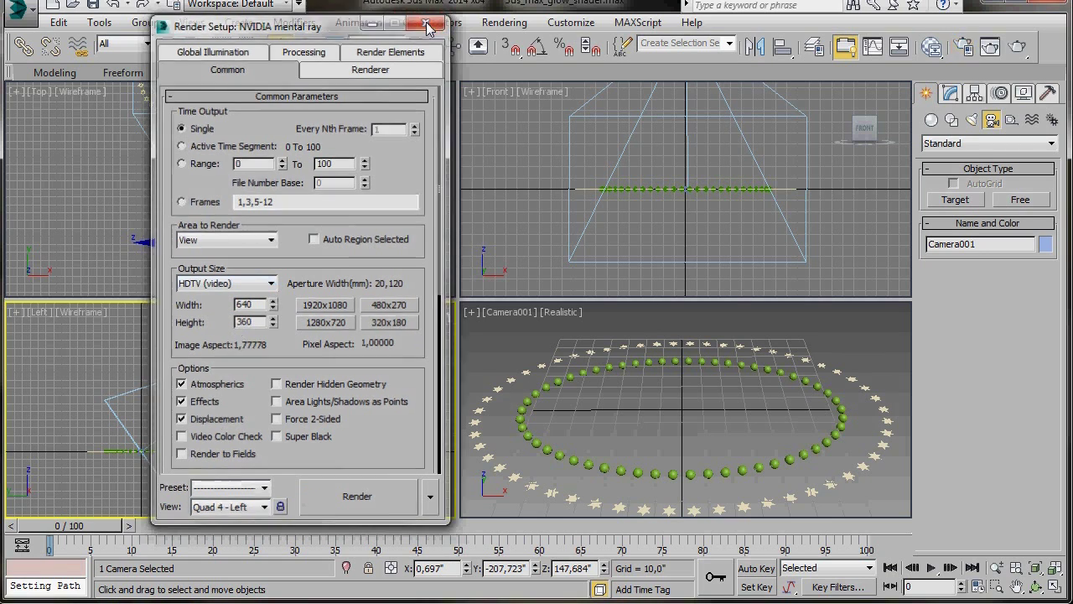
# - Show safe frames in the Camera001 viewport
pyautogui.rightClick(503, 321)
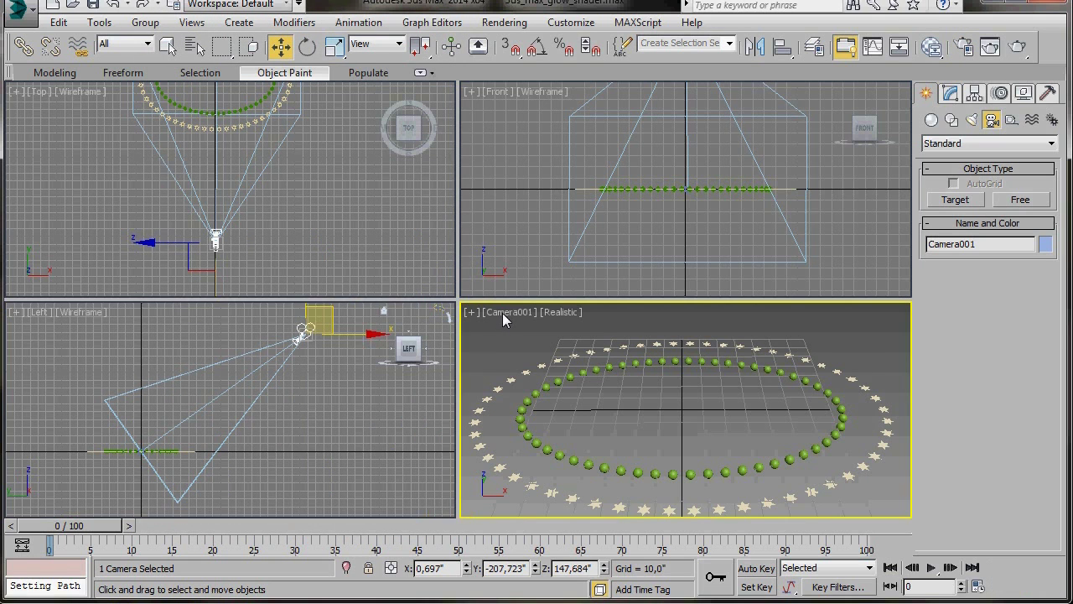
pyautogui.click(503, 321)
pyautogui.rightClick(503, 320)
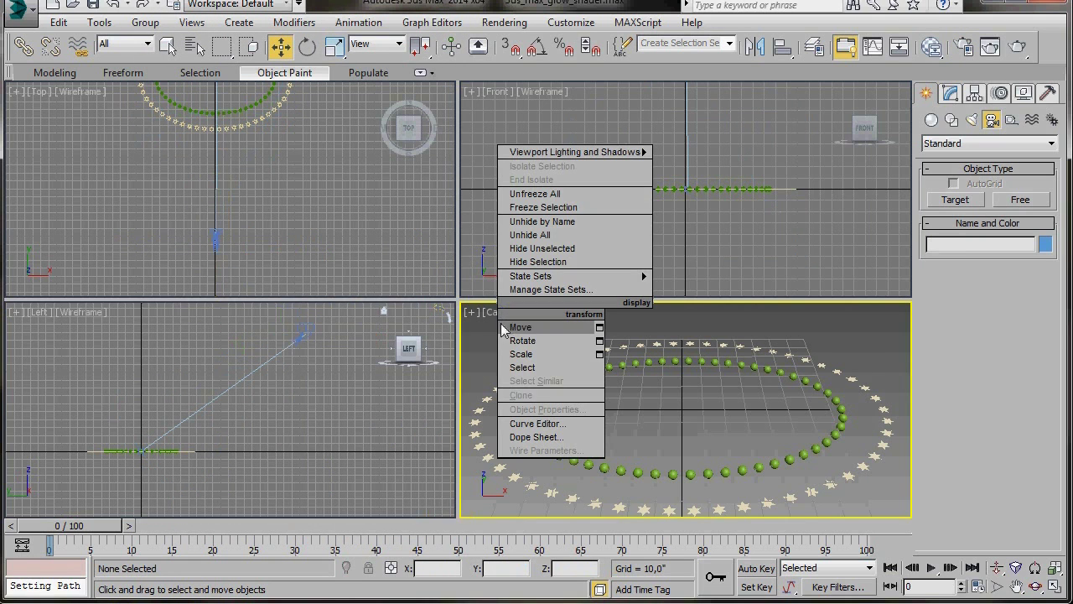
pyautogui.click(503, 321)
pyautogui.click(505, 313)
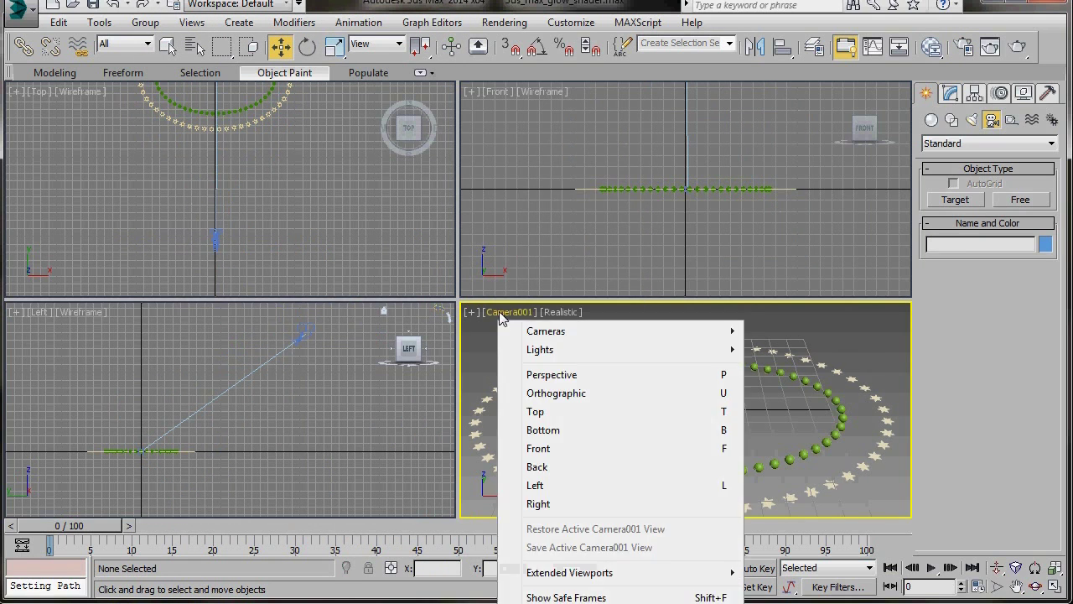
pyautogui.click(557, 595)
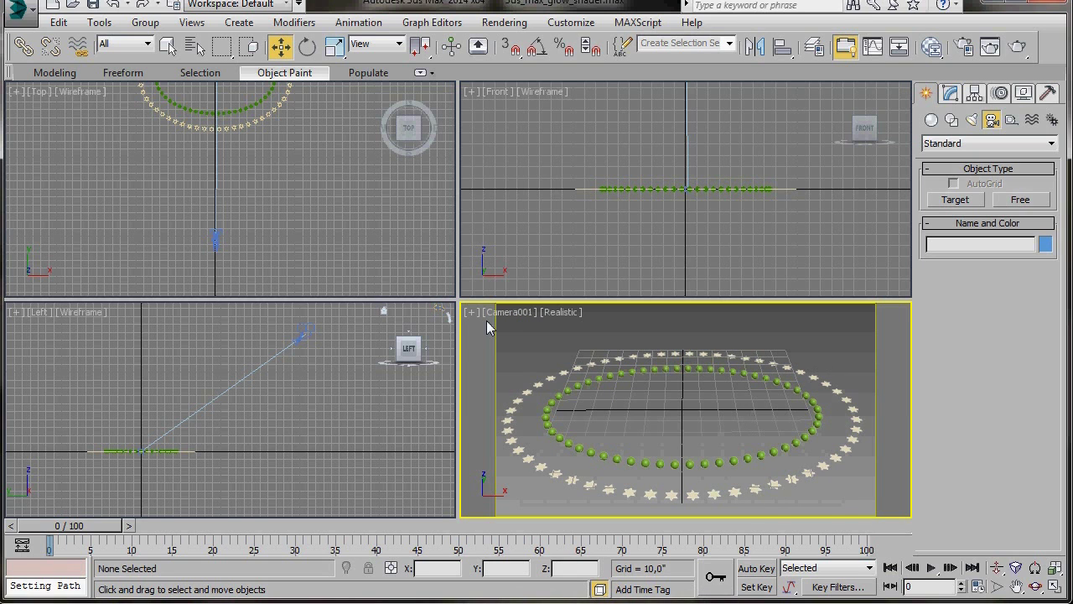
# - Start a Text spline for the middle of the rings in the Top view, using the Arial Black Normal font
pyautogui.moveTo(247, 167); pyautogui.dragTo(276, 288, button='middle')
pyautogui.scroll(3, 280, 299)
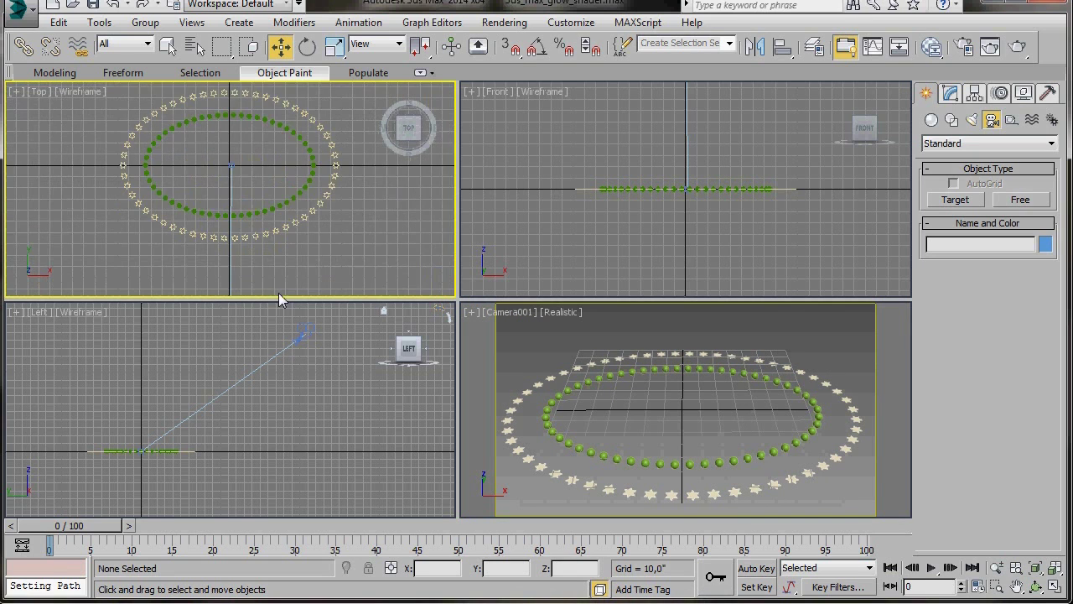
pyautogui.scroll(5, 263, 280)
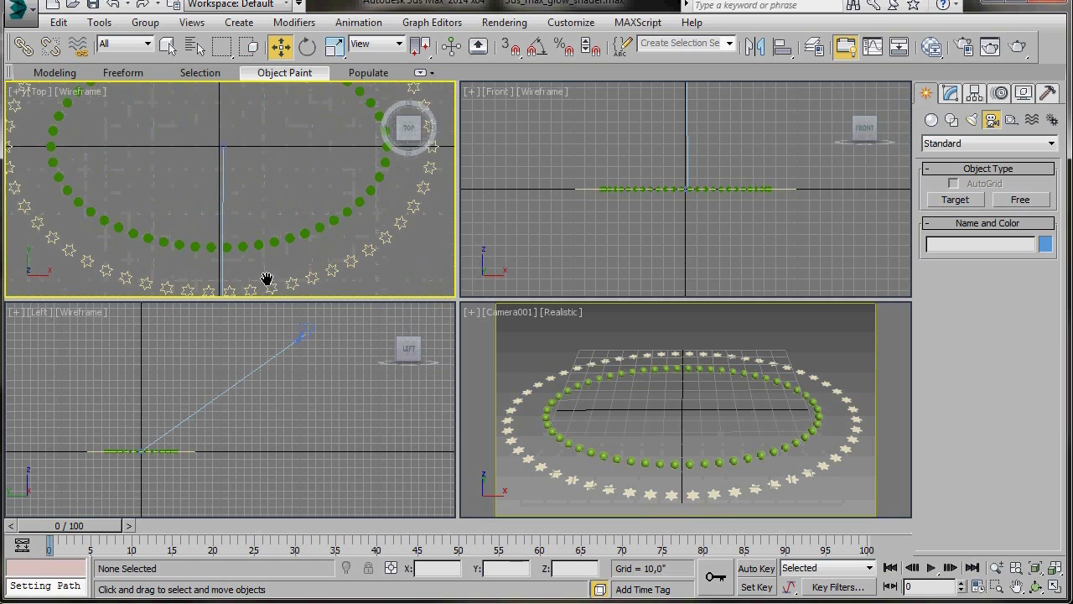
pyautogui.moveTo(263, 244); pyautogui.dragTo(259, 282, button='middle')
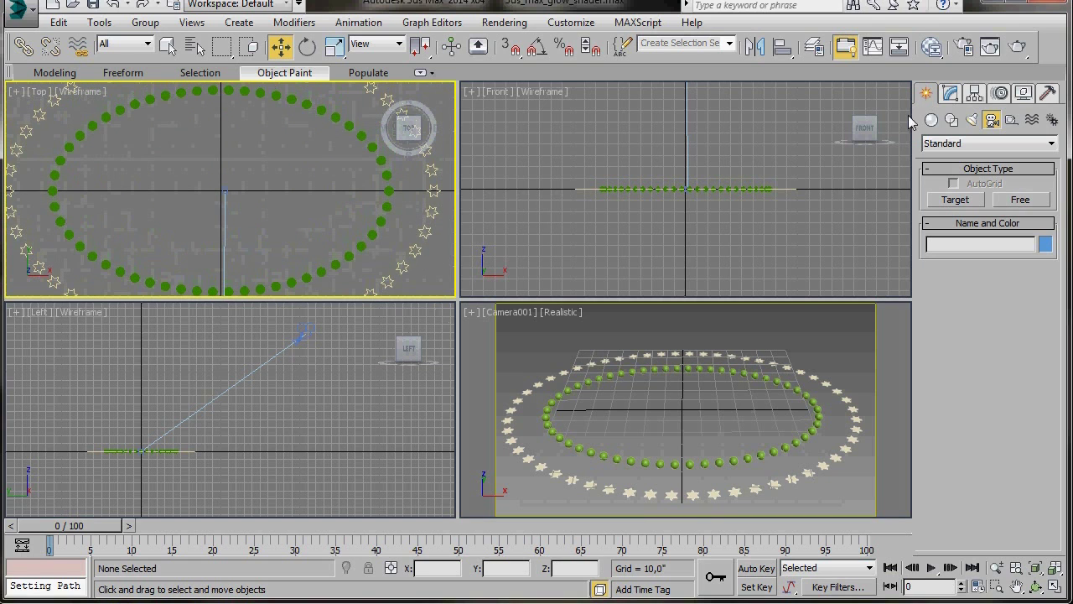
pyautogui.click(952, 120)
pyautogui.click(956, 285)
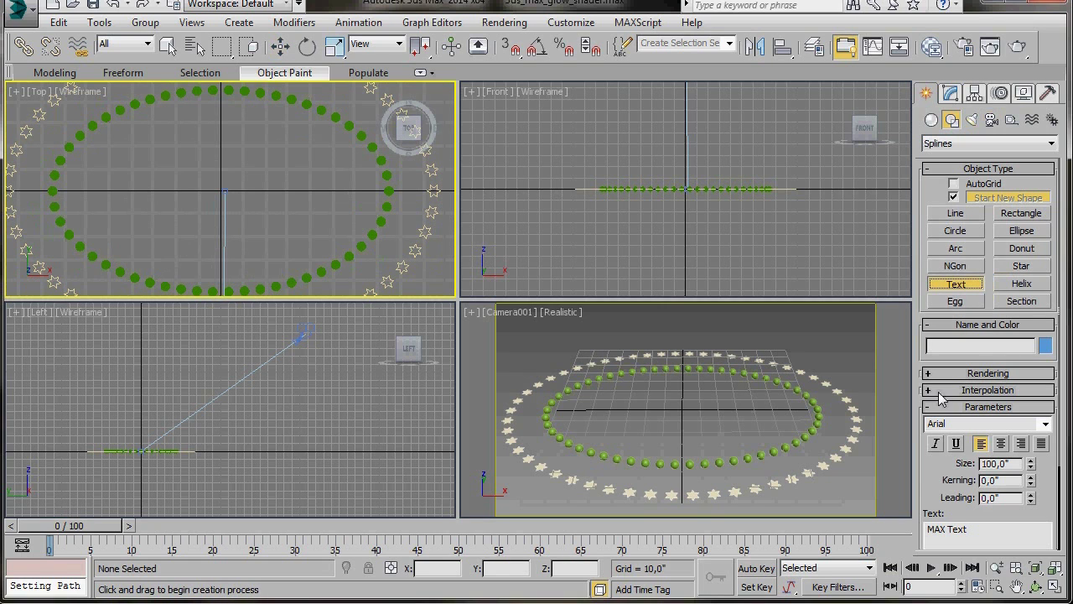
pyautogui.scroll(-3, 1047, 329)
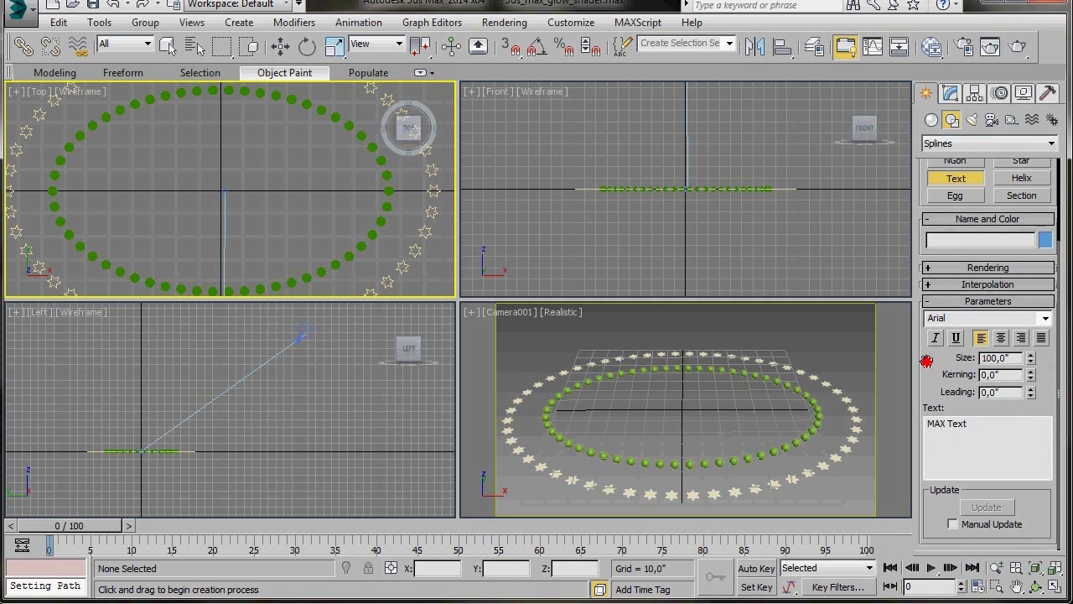
pyautogui.click(1047, 318)
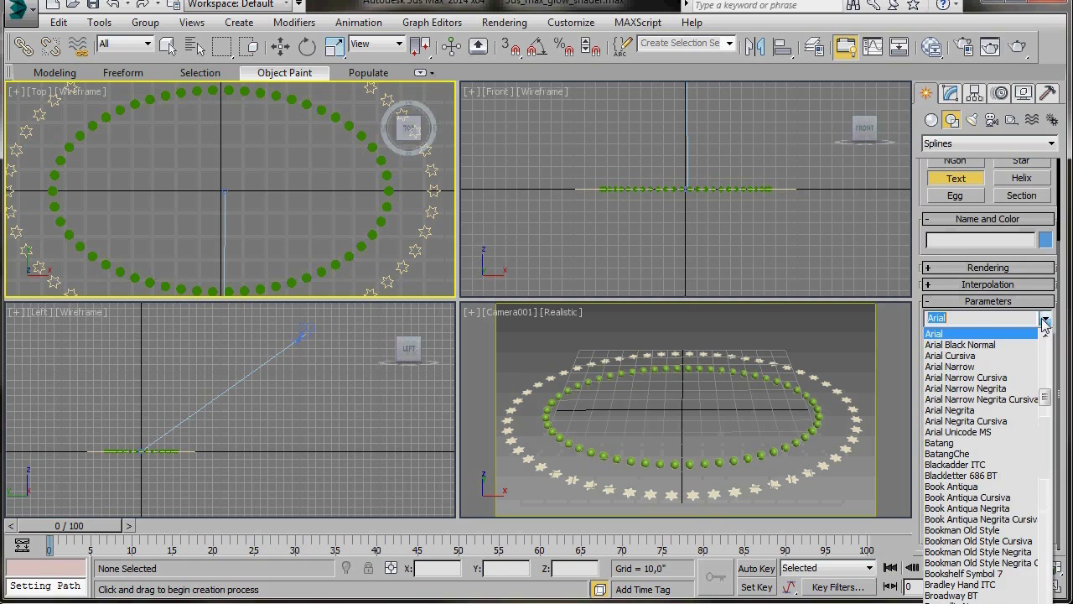
pyautogui.click(991, 342)
# - Make the text spline renderable in both renderer and viewport, with a radial thickness of 0.8 inches
pyautogui.click(931, 268)
pyautogui.click(931, 275)
pyautogui.click(931, 286)
pyautogui.moveTo(1007, 376); pyautogui.dragTo(981, 376)
pyautogui.write('0,')
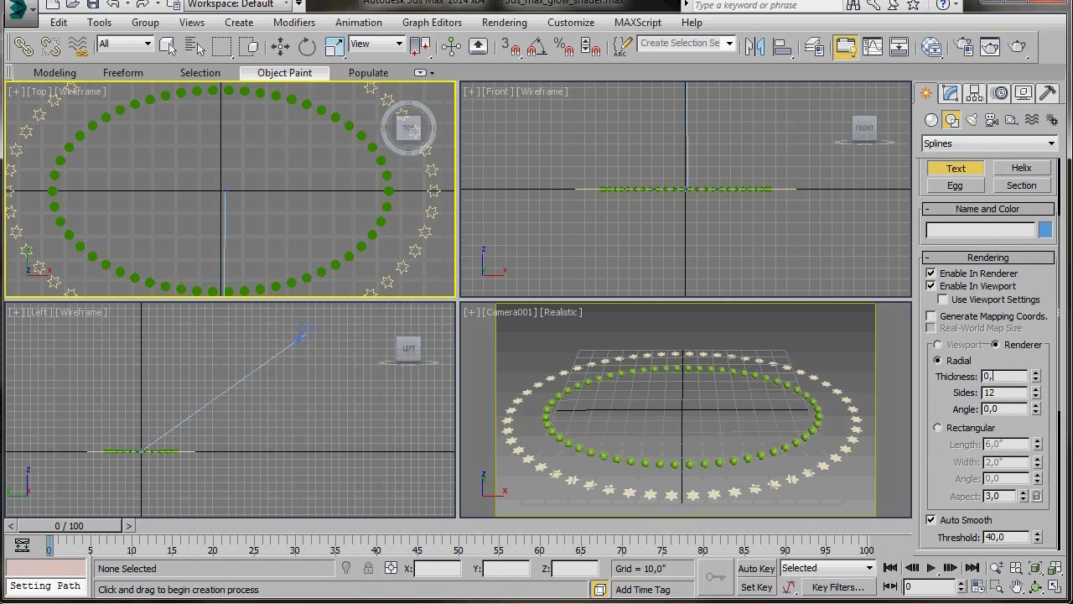
pyautogui.write('8')
# - Set the text size to 50 inches and place the word GLOW at the rings' center in the Top view
pyautogui.moveTo(953, 464); pyautogui.dragTo(954, 461)
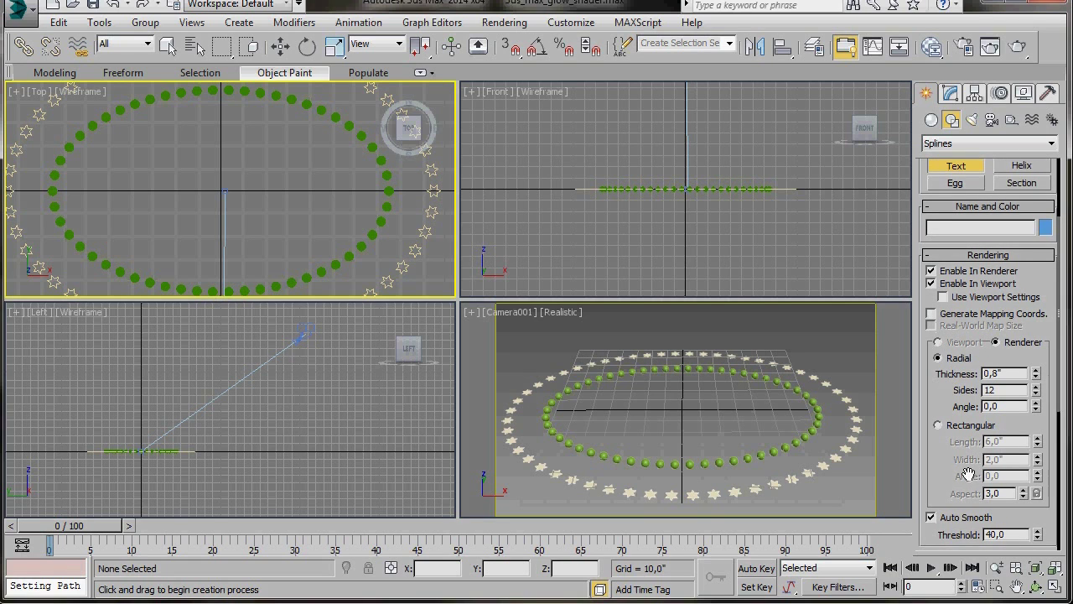
pyautogui.scroll(-3, 945, 475)
pyautogui.scroll(-2, 945, 476)
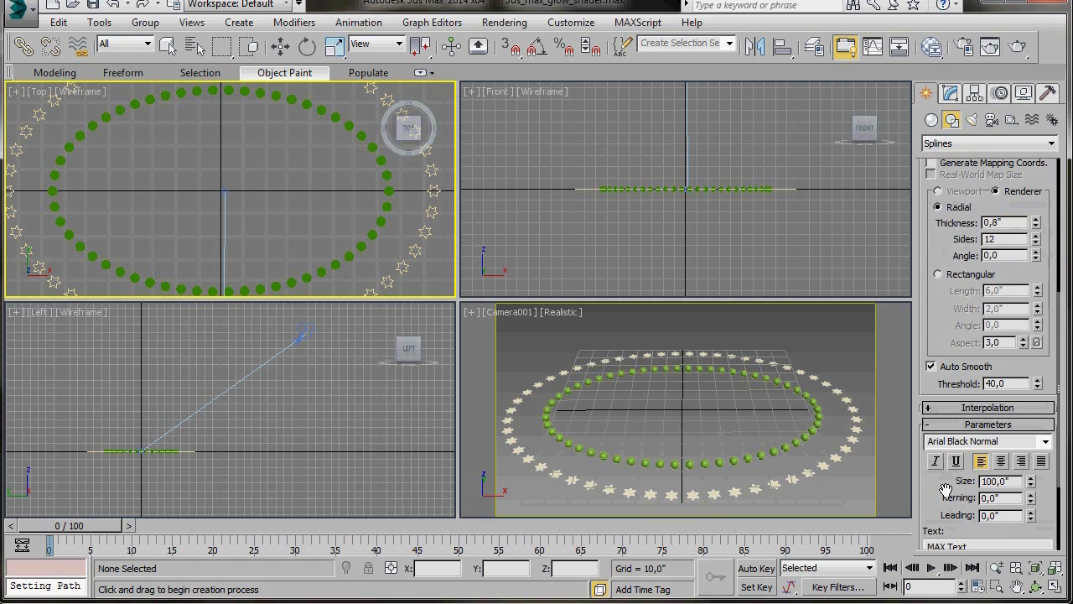
pyautogui.moveTo(1013, 482); pyautogui.dragTo(950, 487)
pyautogui.write('50')
pyautogui.press('Return')
pyautogui.scroll(-4, 956, 486)
pyautogui.moveTo(973, 450); pyautogui.dragTo(912, 443)
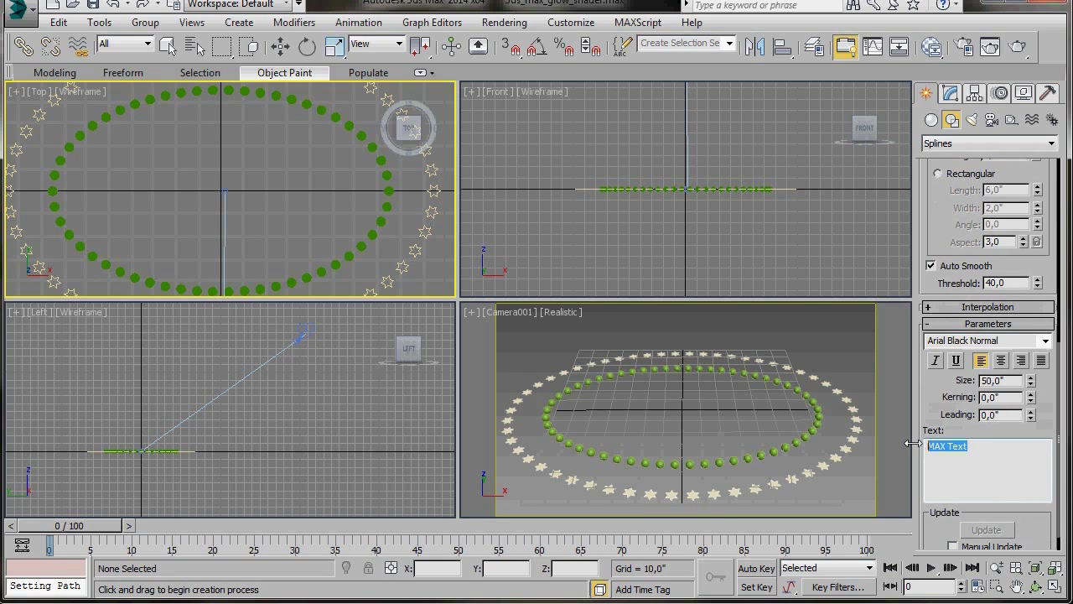
pyautogui.write('GLOW')
pyautogui.click(223, 191)
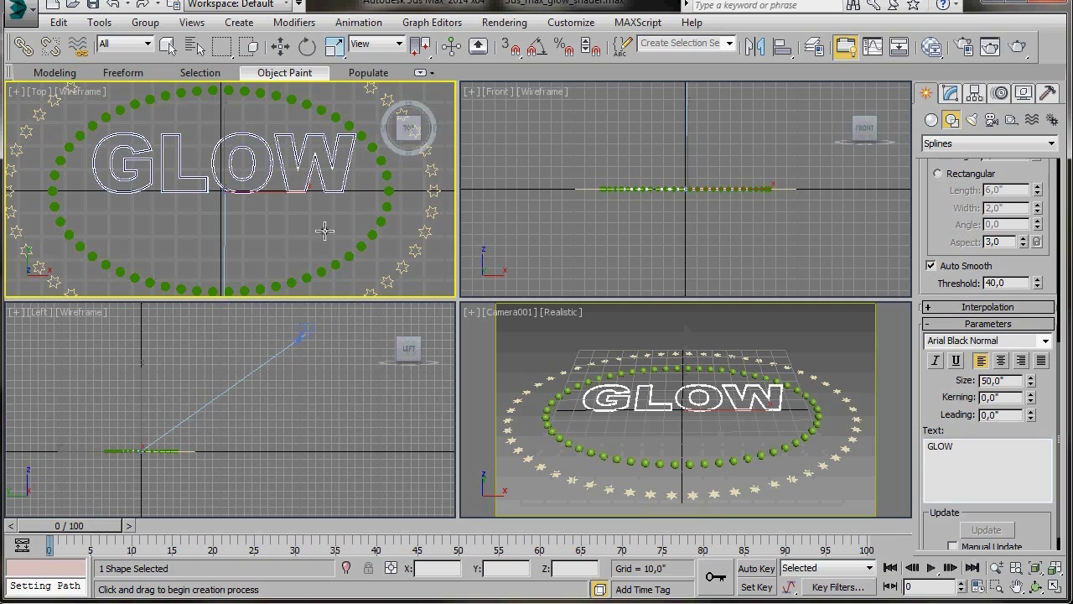
# - Set the size of the GLOW text to 45 inches
pyautogui.click(1030, 385)
pyautogui.moveTo(1030, 385); pyautogui.dragTo(1028, 390)
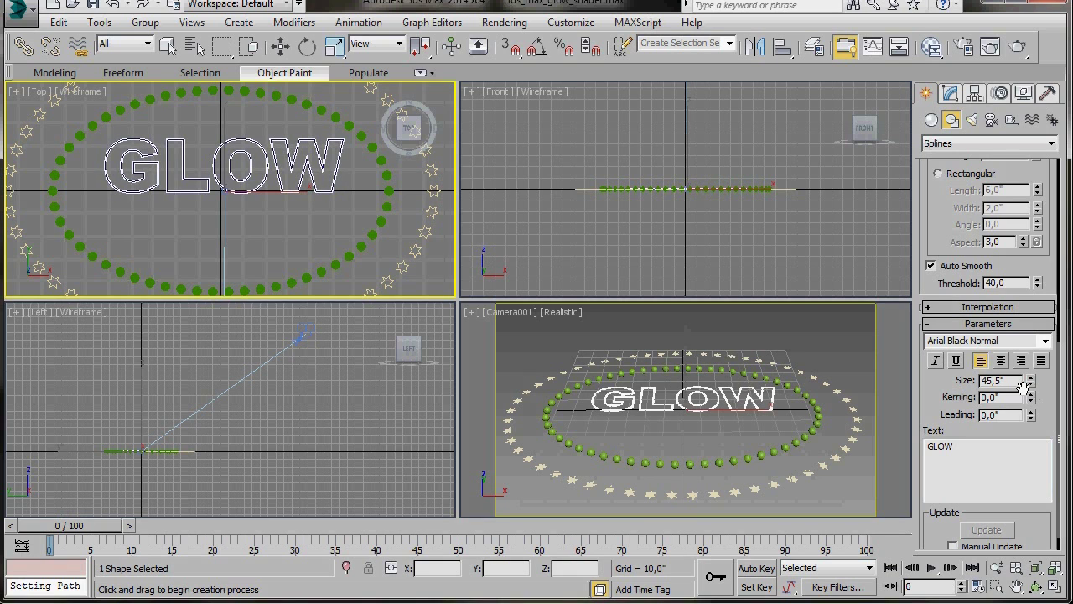
pyautogui.moveTo(1004, 380); pyautogui.dragTo(996, 380)
pyautogui.write('0')
pyautogui.press('Return')
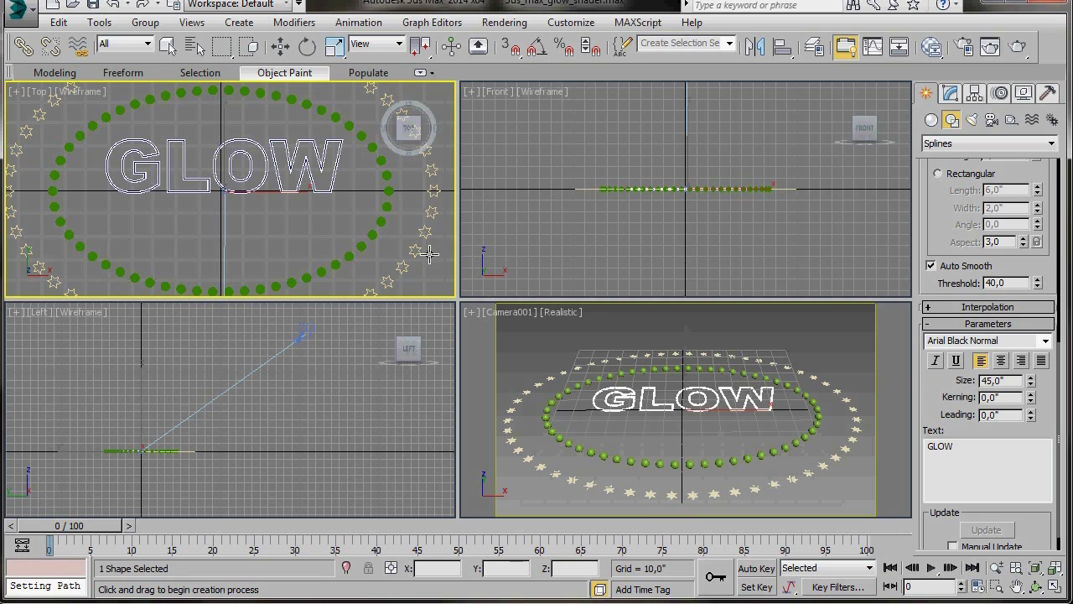
# - Start a second Text spline with a thinner radial thickness and the Times New Roman Cursiva font
pyautogui.click(949, 93)
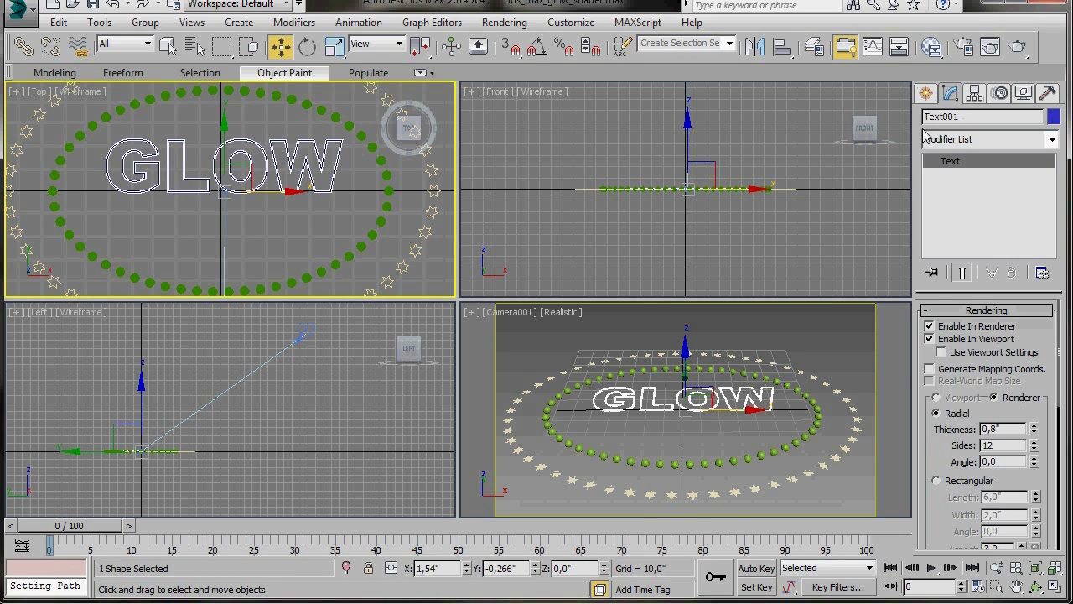
pyautogui.click(926, 93)
pyautogui.click(955, 284)
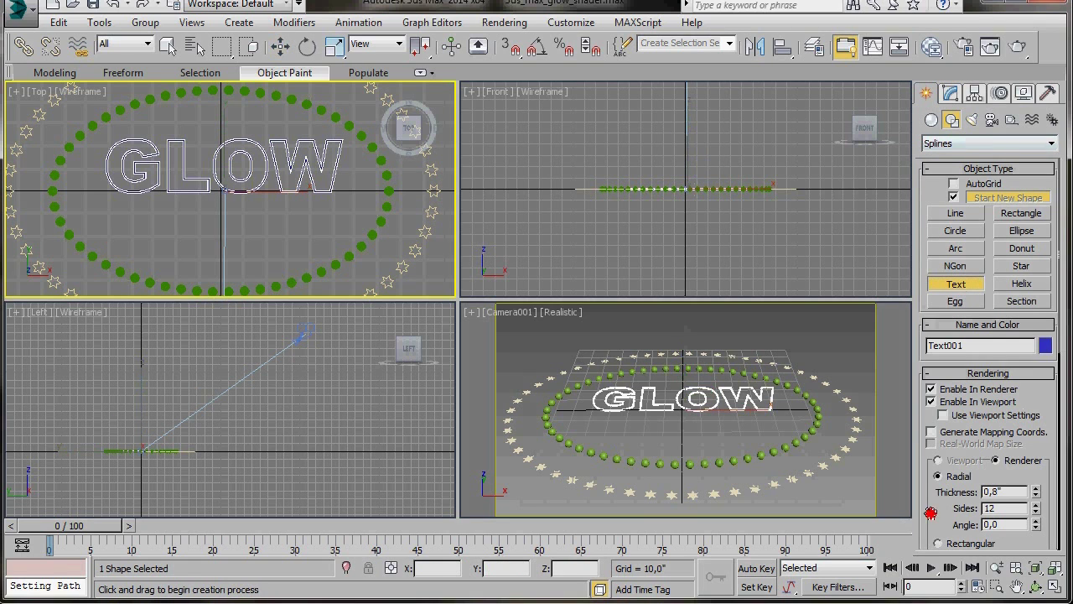
pyautogui.scroll(-3, 922, 352)
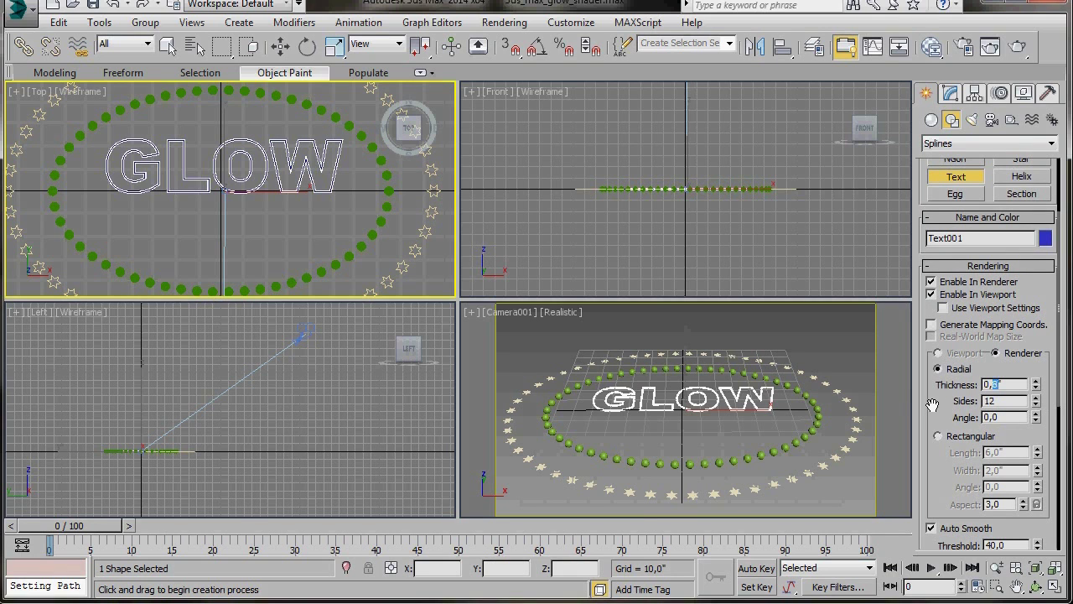
pyautogui.scroll(-6, 936, 410)
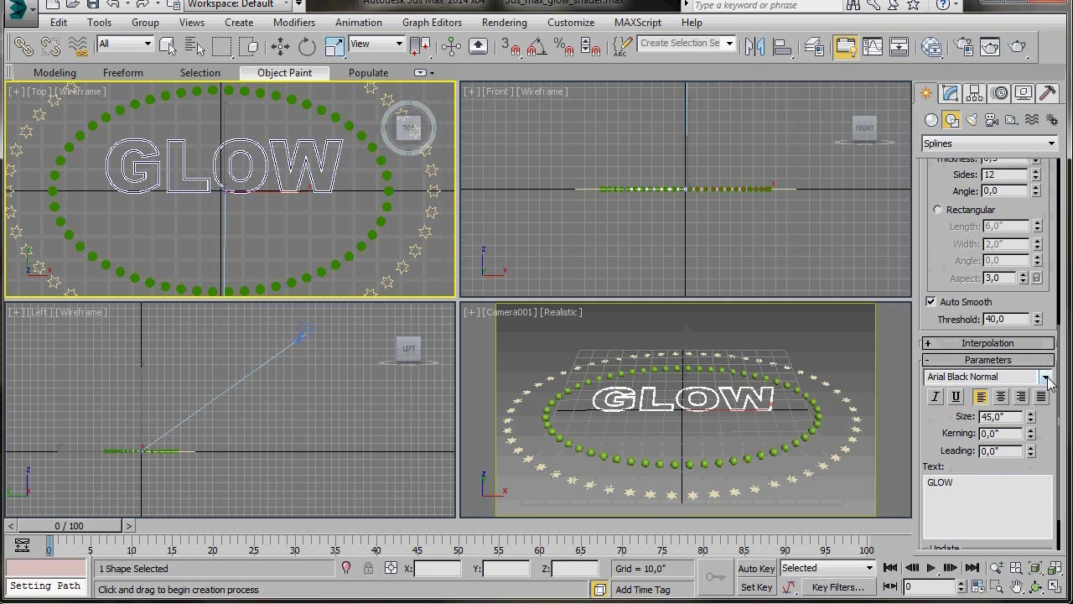
pyautogui.click(1045, 377)
pyautogui.moveTo(1046, 455); pyautogui.dragTo(1045, 597)
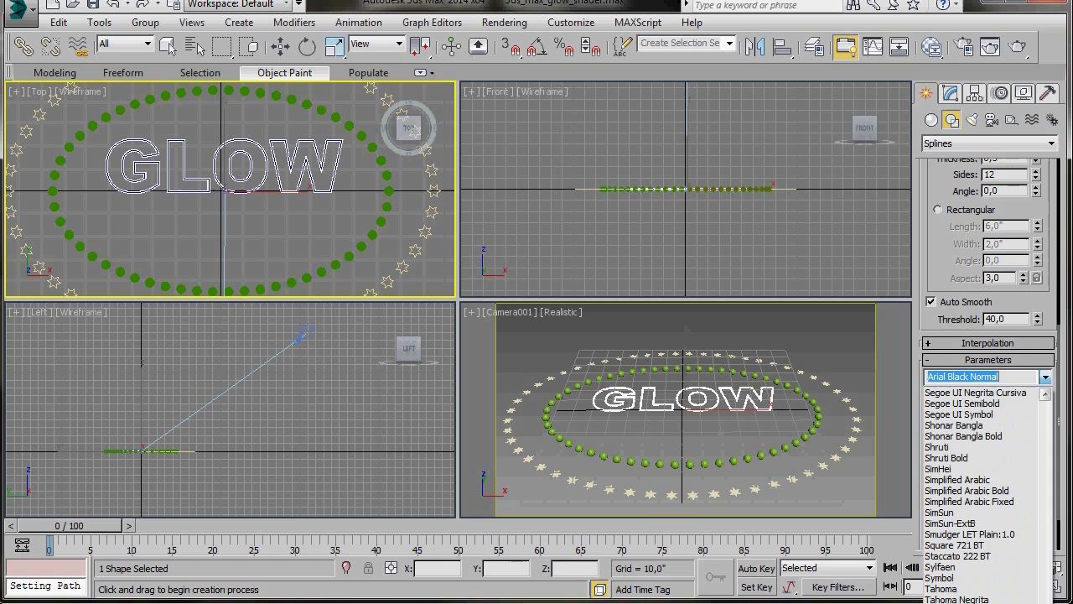
pyautogui.click(964, 537)
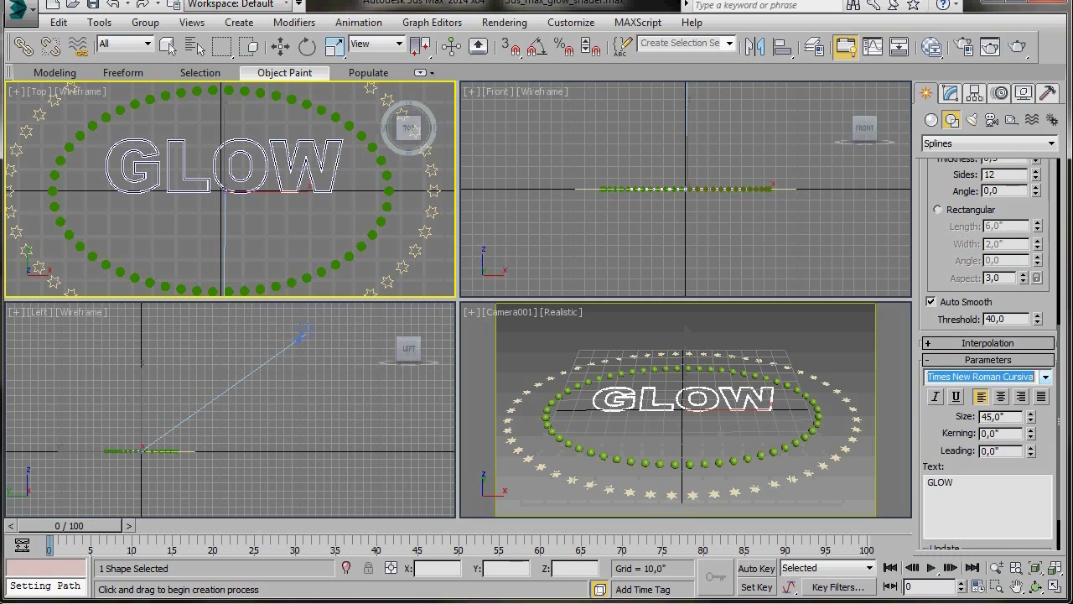
# - Place the text "light effect" at size 20 inches below GLOW in the Top view
pyautogui.click(990, 415)
pyautogui.doubleClick(990, 415)
pyautogui.write('0')
pyautogui.doubleClick(942, 483)
pyautogui.press('BackSpace')
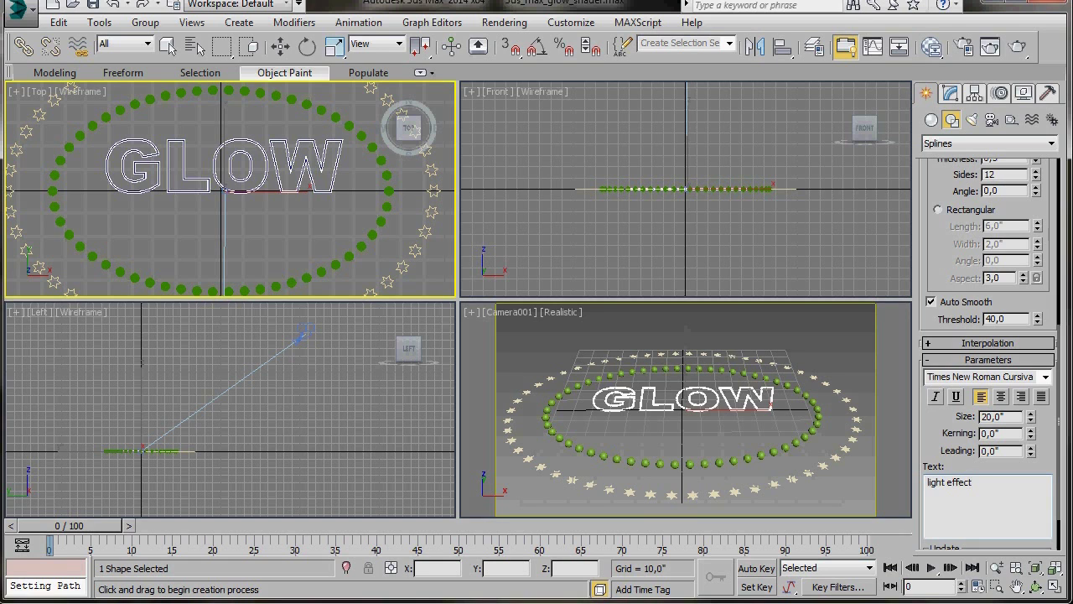
pyautogui.click(221, 257)
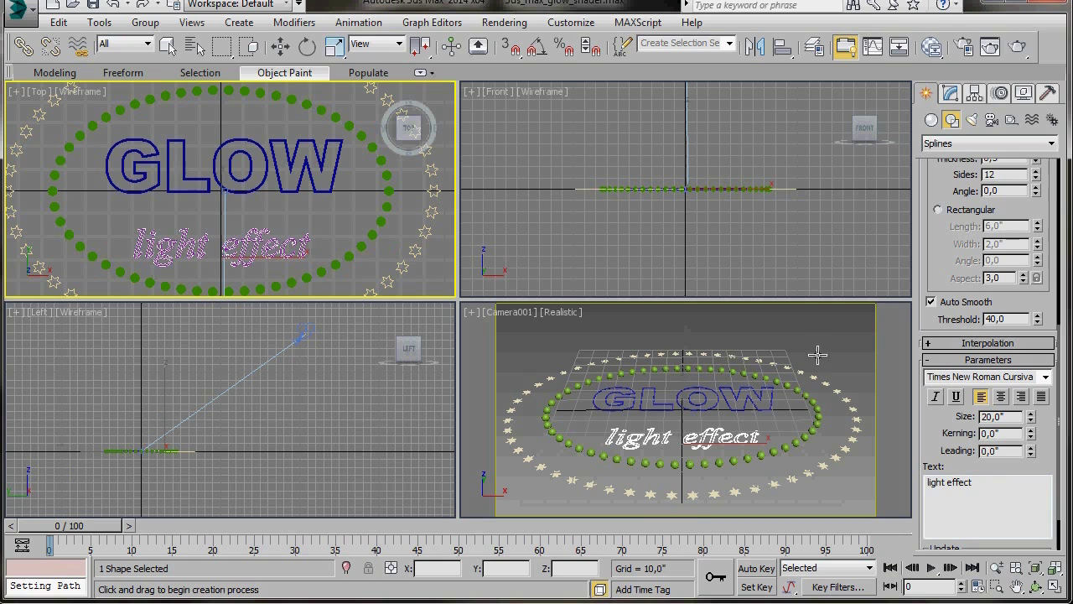
# - Set the "light effect" text size to 15 inches and move it closer to GLOW, to about Y -23.7 inches
pyautogui.doubleClick(990, 416)
pyautogui.write('15w')
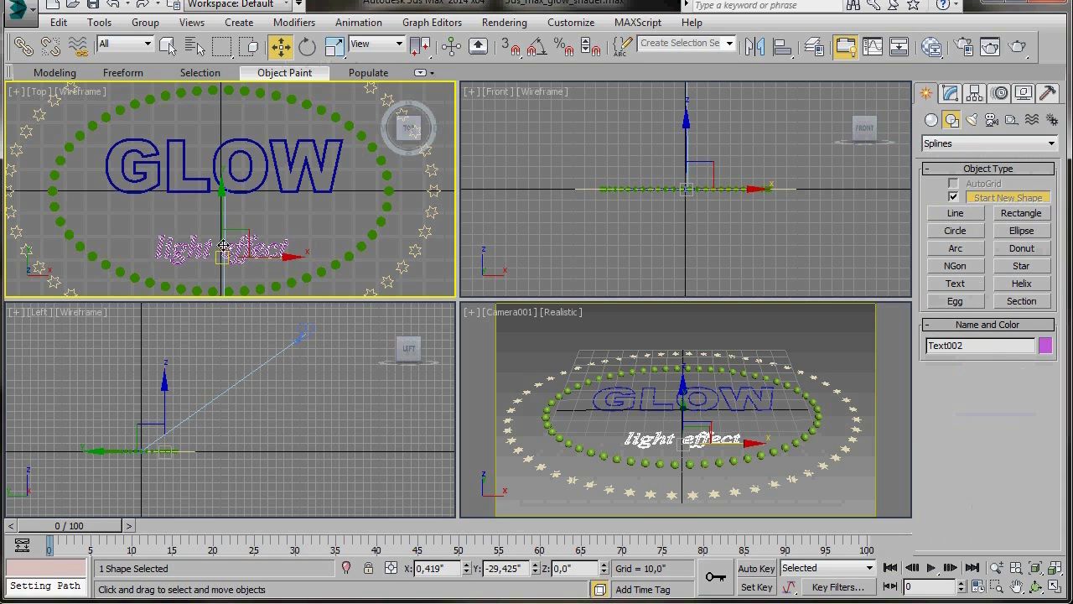
pyautogui.moveTo(224, 245); pyautogui.dragTo(224, 227)
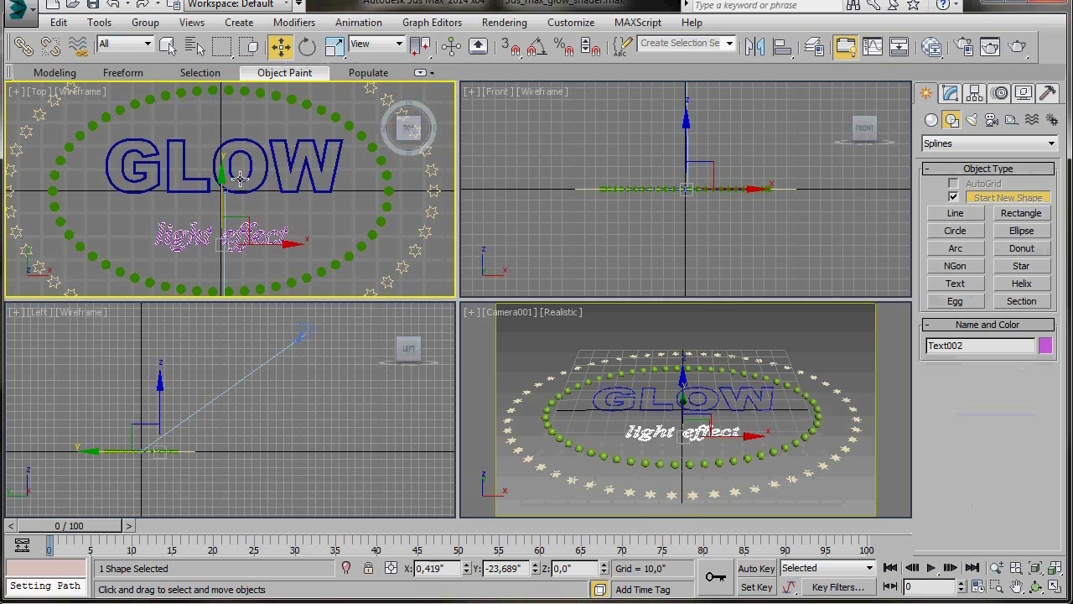
# - Move the GLOW text down in the Top view, closer to "light effect", to about Y -5.5 inches
pyautogui.click(231, 172)
pyautogui.moveTo(224, 135); pyautogui.dragTo(223, 148)
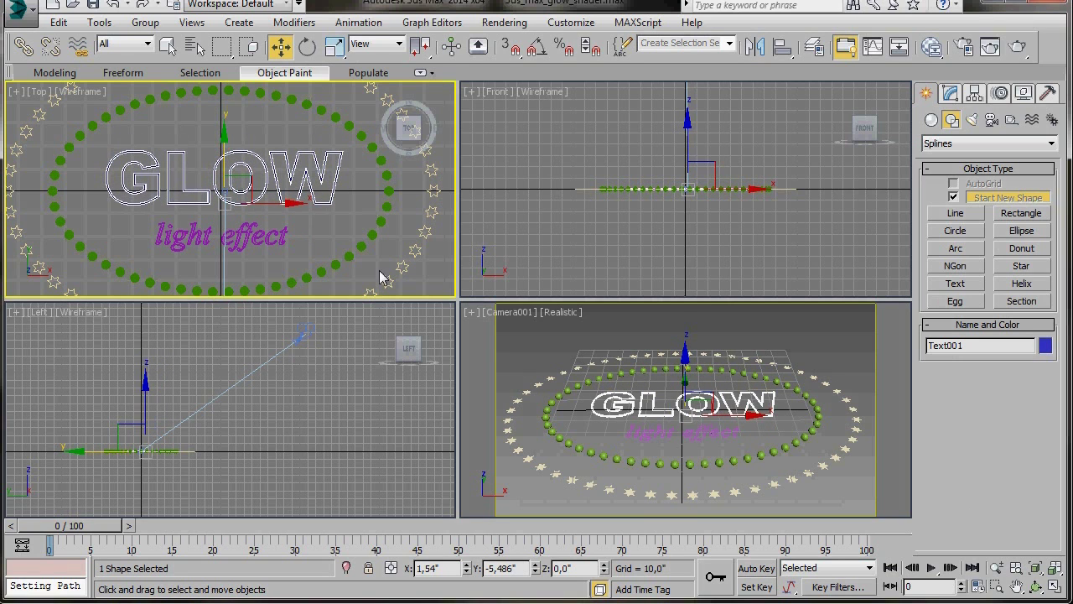
# - Lock the render view to Camera001 and render a test frame of the sign at 640 x 360
pyautogui.click(478, 327)
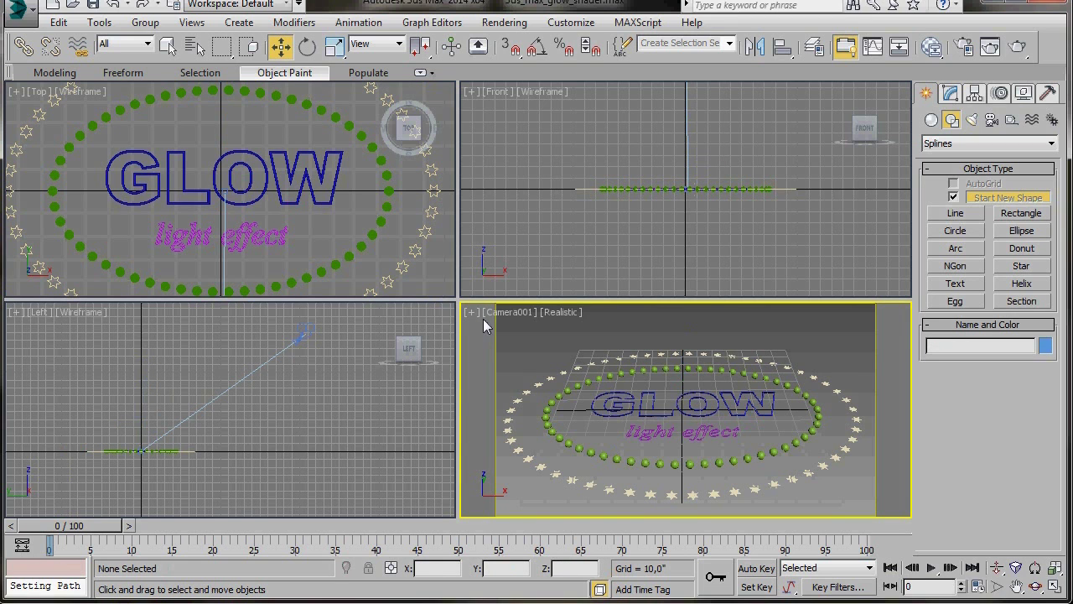
pyautogui.click(963, 49)
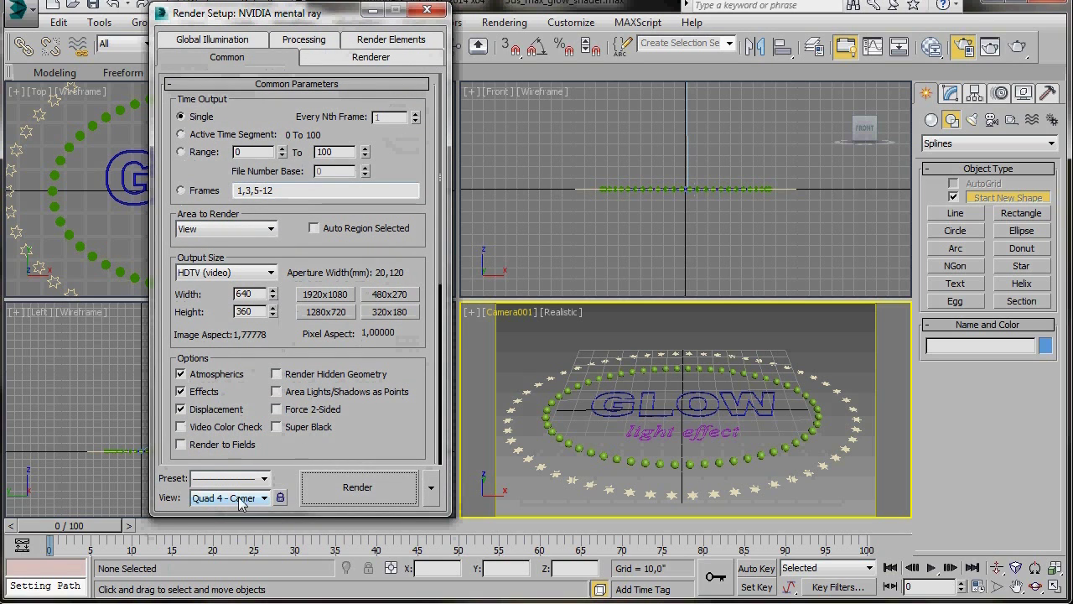
pyautogui.click(281, 498)
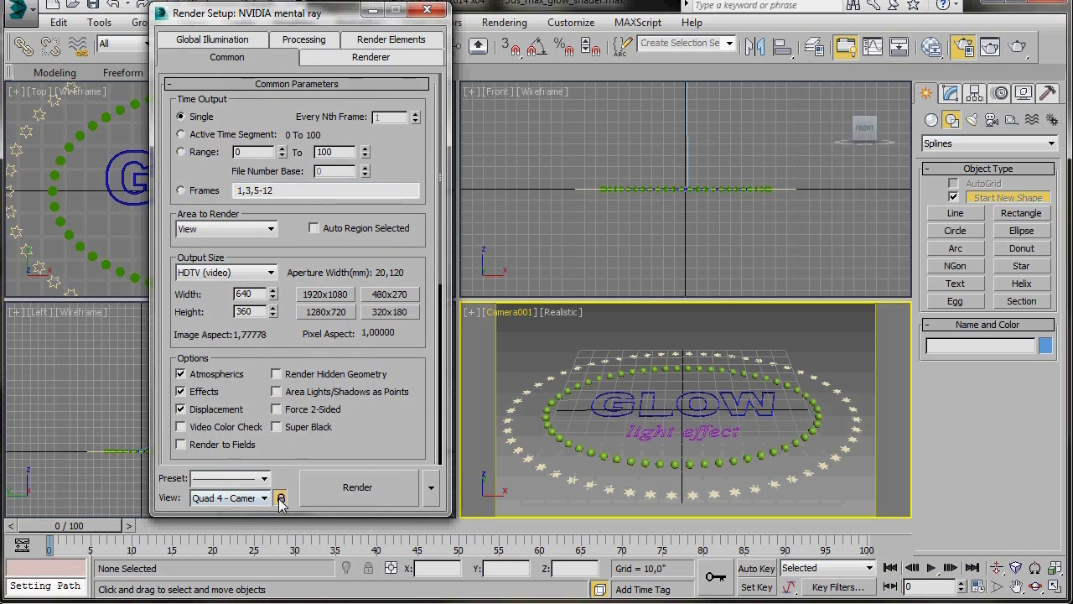
pyautogui.click(337, 491)
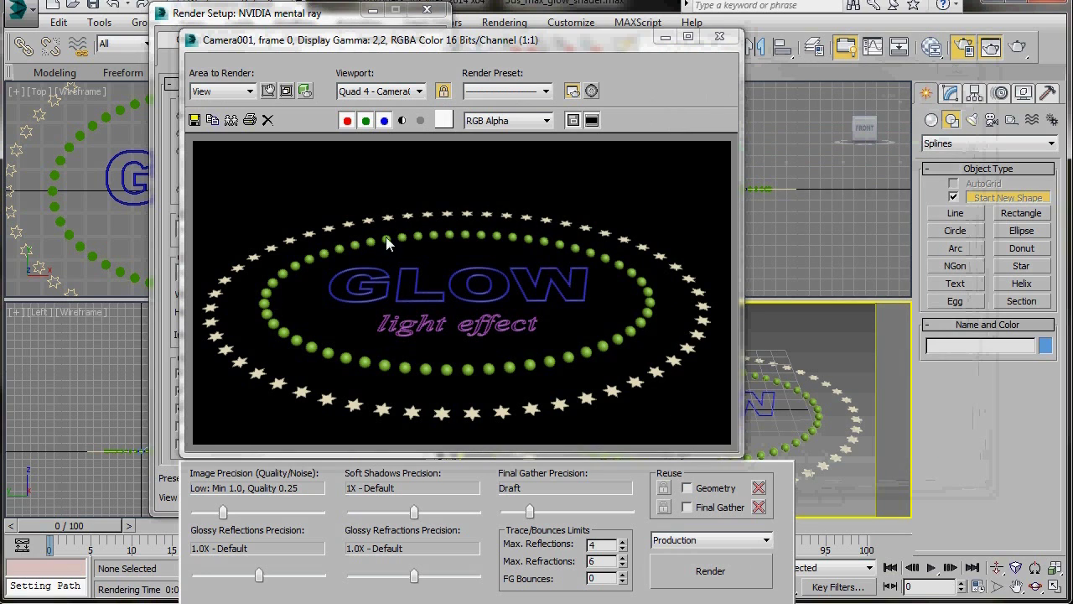
pyautogui.click(721, 38)
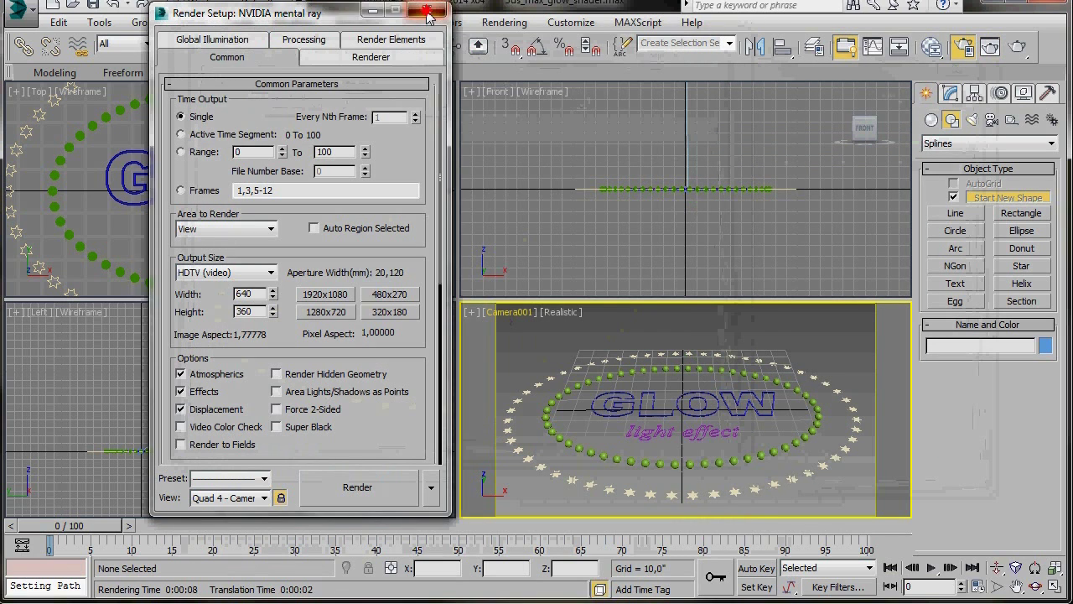
pyautogui.click(427, 10)
# - Create a plane about 257 inches long and 328 inches wide around the whole sign in the Top view
pyautogui.click(930, 120)
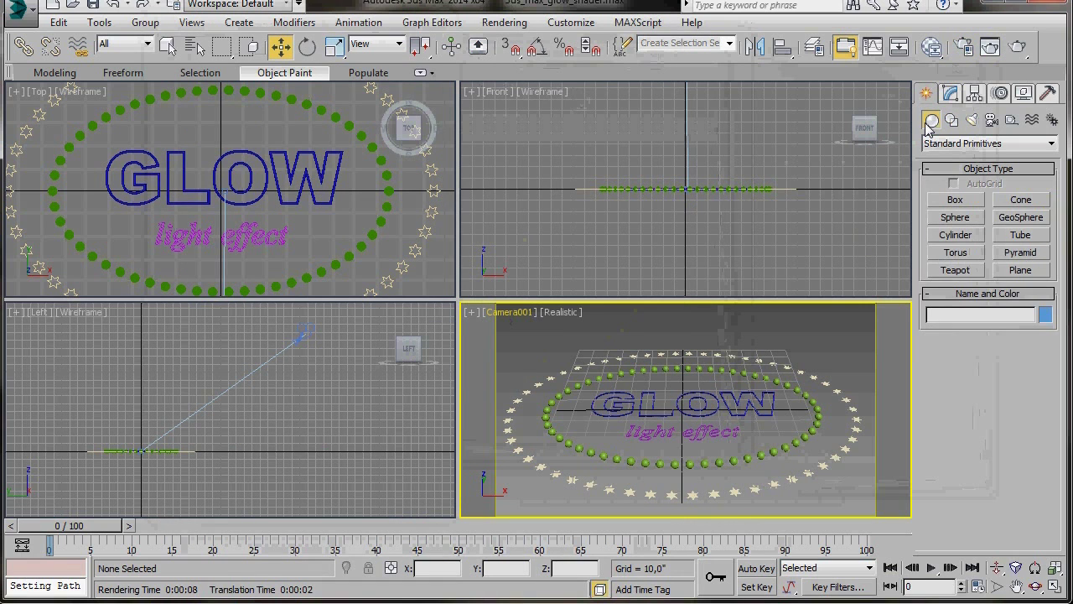
pyautogui.click(1019, 274)
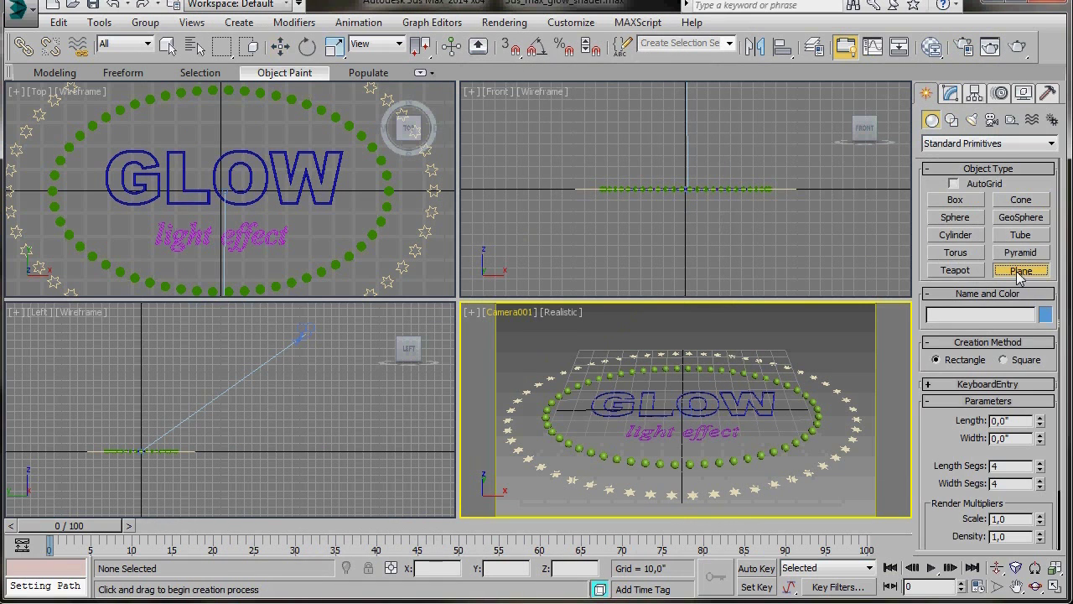
pyautogui.scroll(-5, 275, 238)
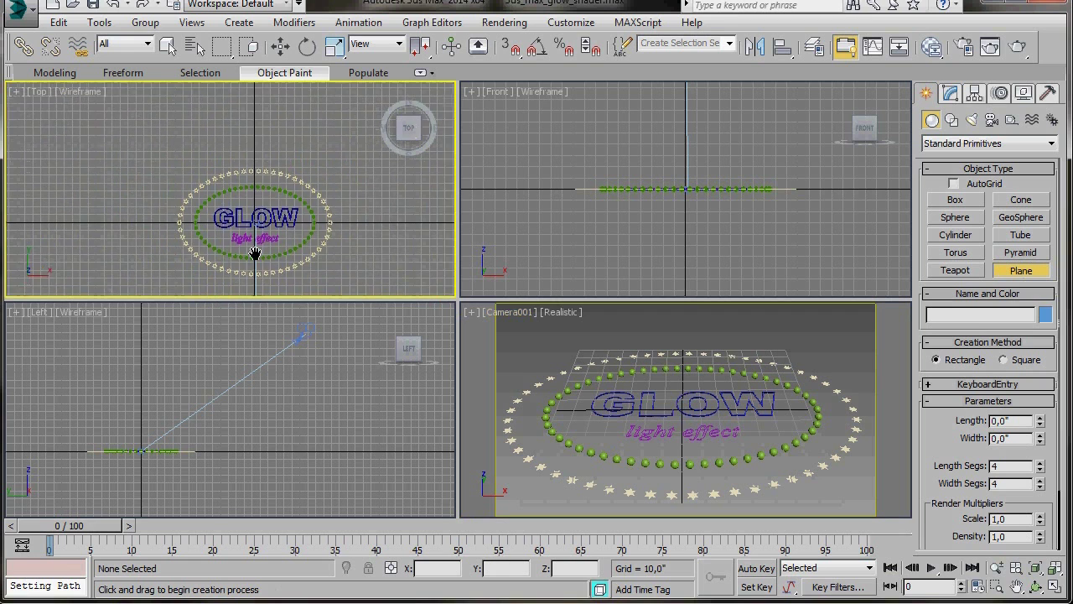
pyautogui.moveTo(115, 93); pyautogui.dragTo(374, 295)
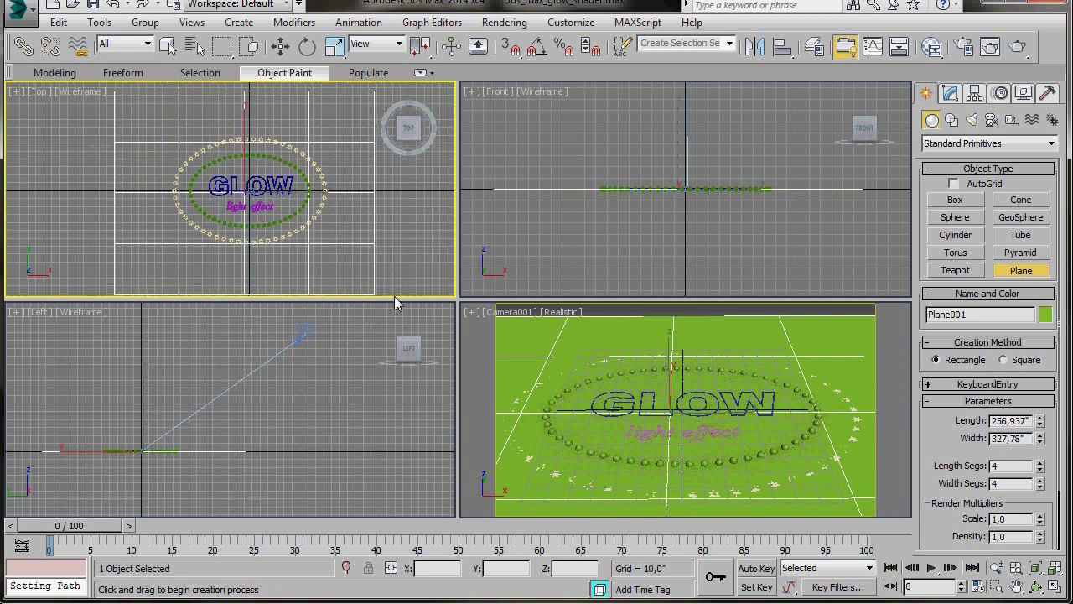
# - Set the plane's length and width to 700 inches and reduce its length and width segments to 1
pyautogui.click(950, 93)
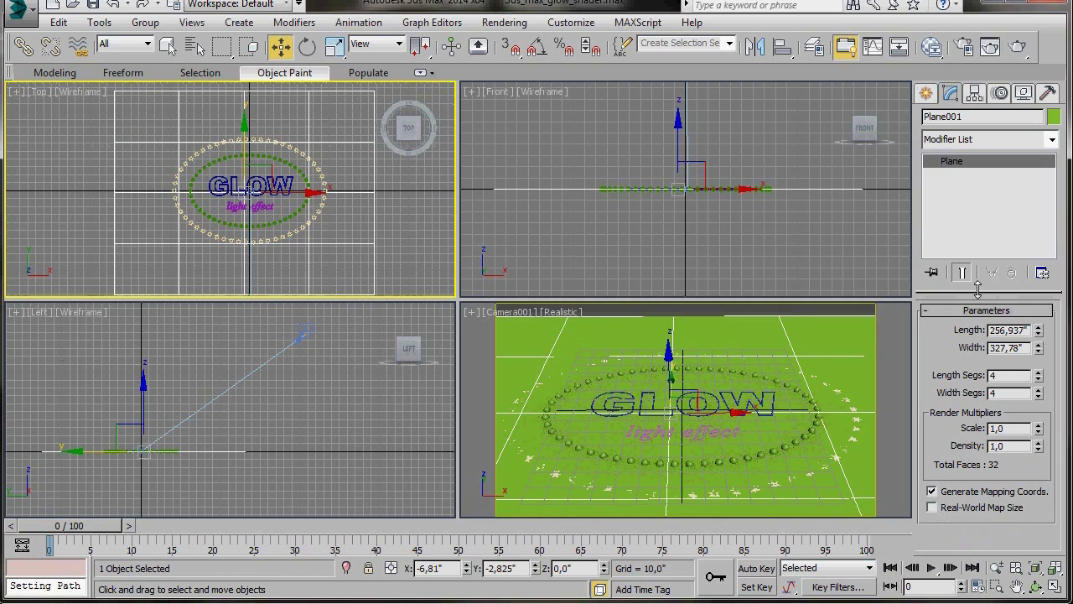
pyautogui.moveTo(1029, 330); pyautogui.dragTo(972, 333)
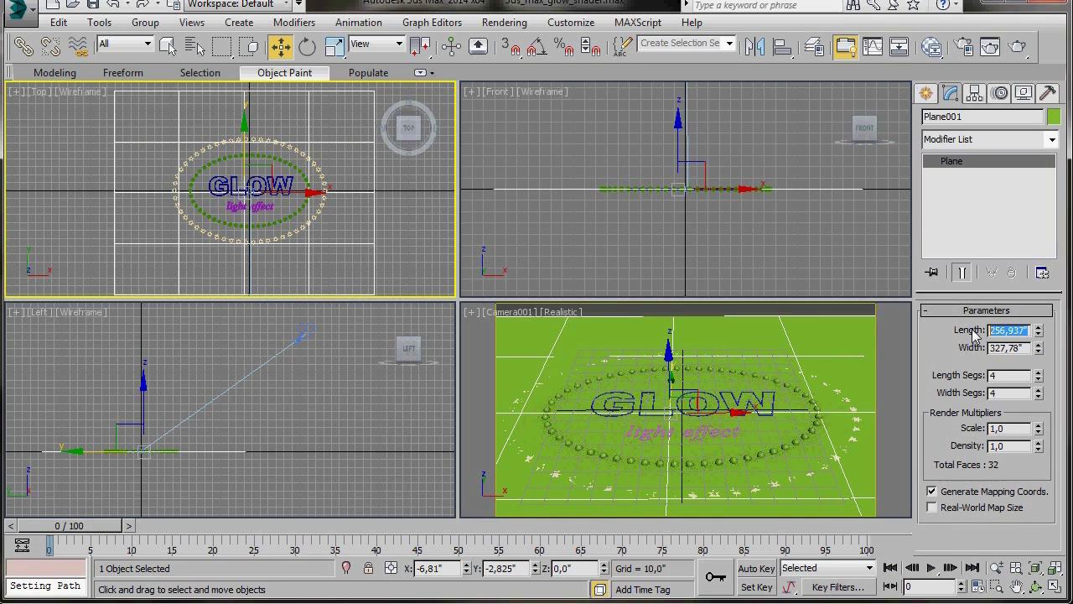
pyautogui.write('7')
pyautogui.moveTo(1031, 349); pyautogui.dragTo(962, 347)
pyautogui.write('700')
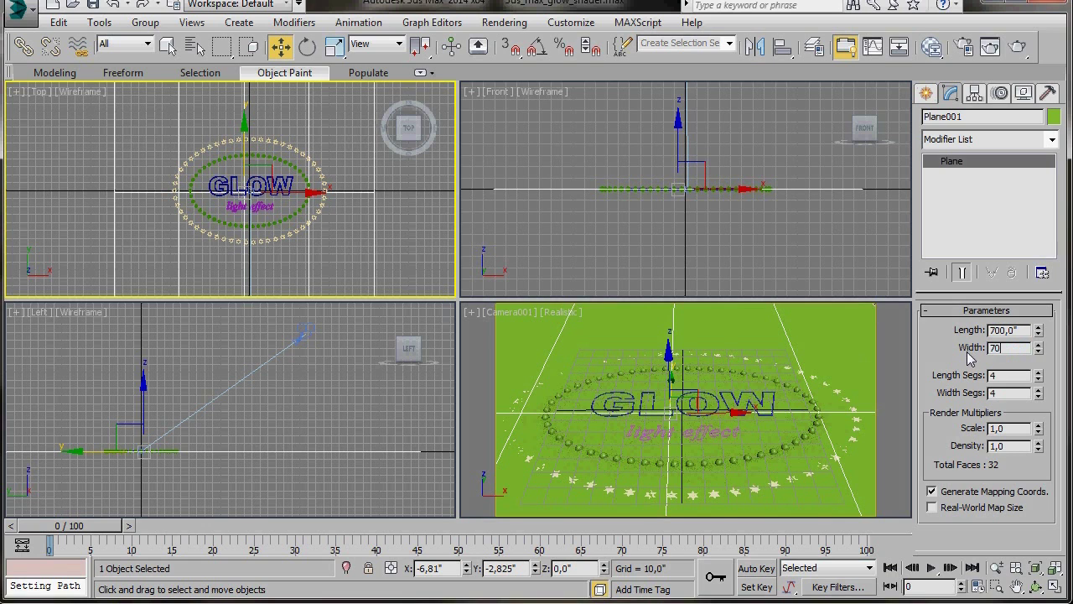
pyautogui.press('Return')
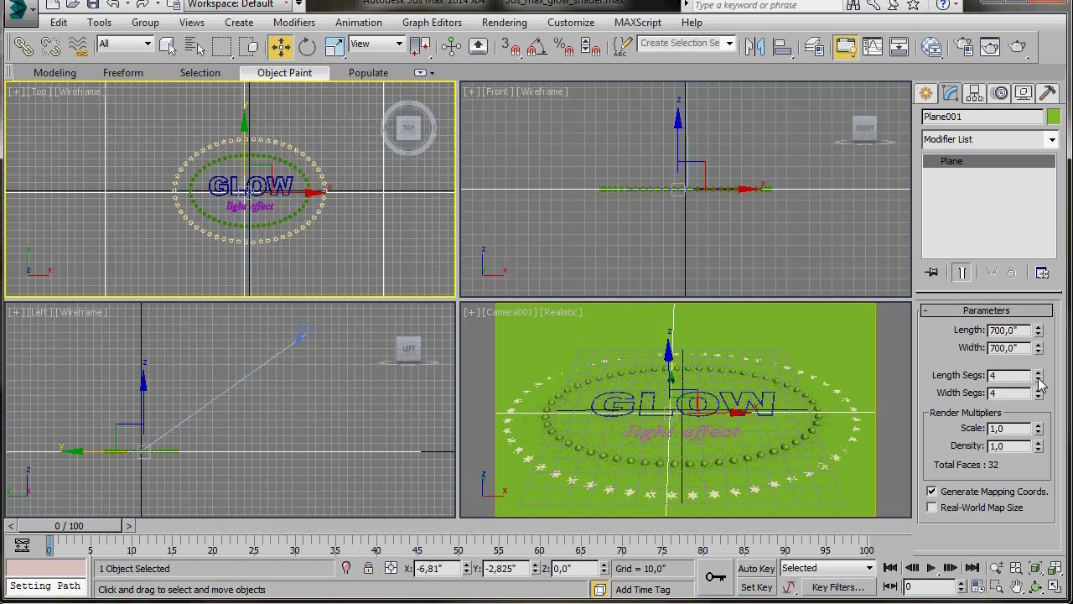
pyautogui.rightClick(1038, 379)
pyautogui.rightClick(1039, 396)
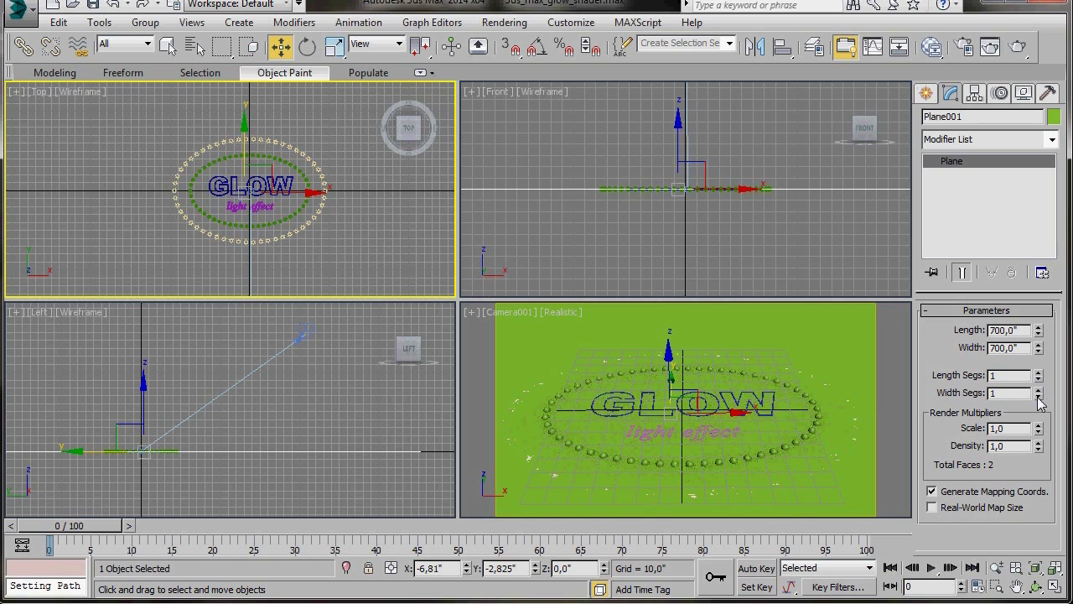
# - Move the plane down in the Front view until it lies just below the spheres, at about Z -2.7 inches
pyautogui.middleClick(690, 224)
pyautogui.scroll(3, 691, 230)
pyautogui.moveTo(677, 235); pyautogui.dragTo(630, 342, button='middle')
pyautogui.scroll(5, 689, 267)
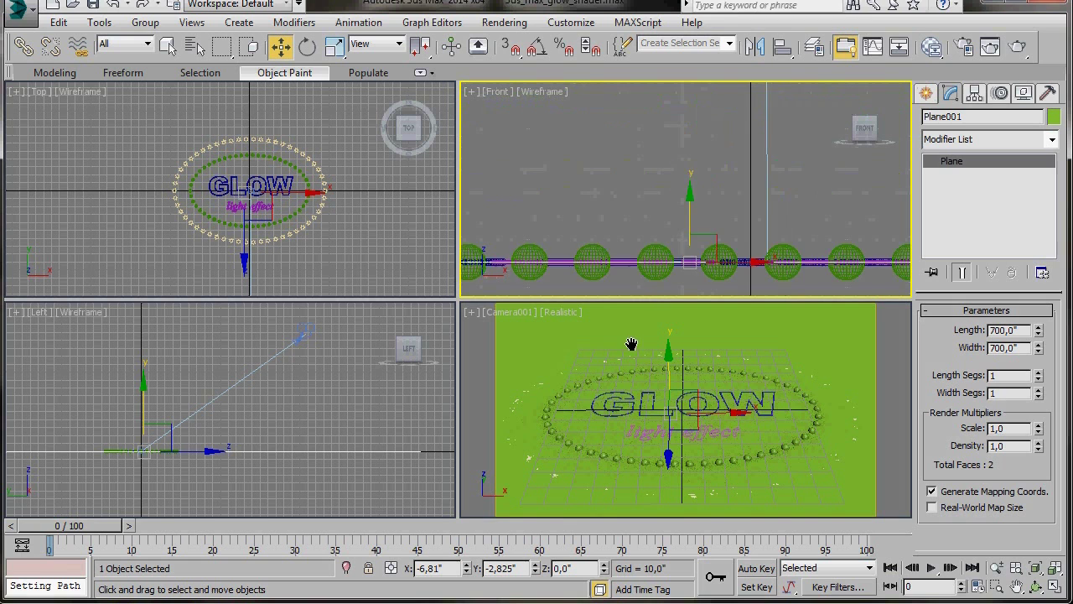
pyautogui.moveTo(627, 296); pyautogui.dragTo(627, 256, button='middle')
pyautogui.scroll(2, 629, 283)
pyautogui.moveTo(656, 176); pyautogui.dragTo(647, 254, button='middle')
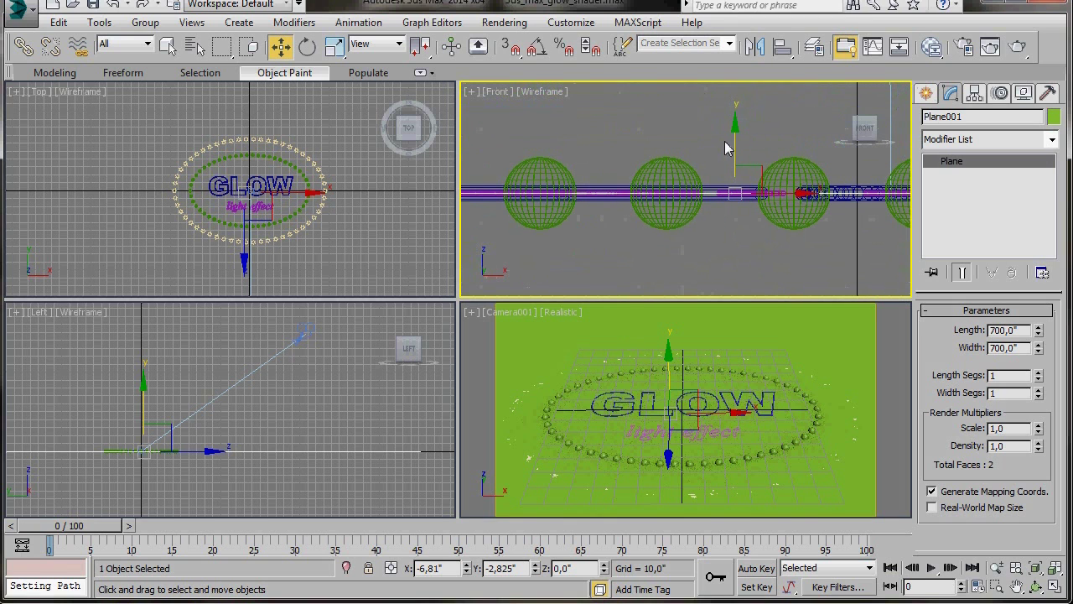
pyautogui.moveTo(736, 127); pyautogui.dragTo(738, 175)
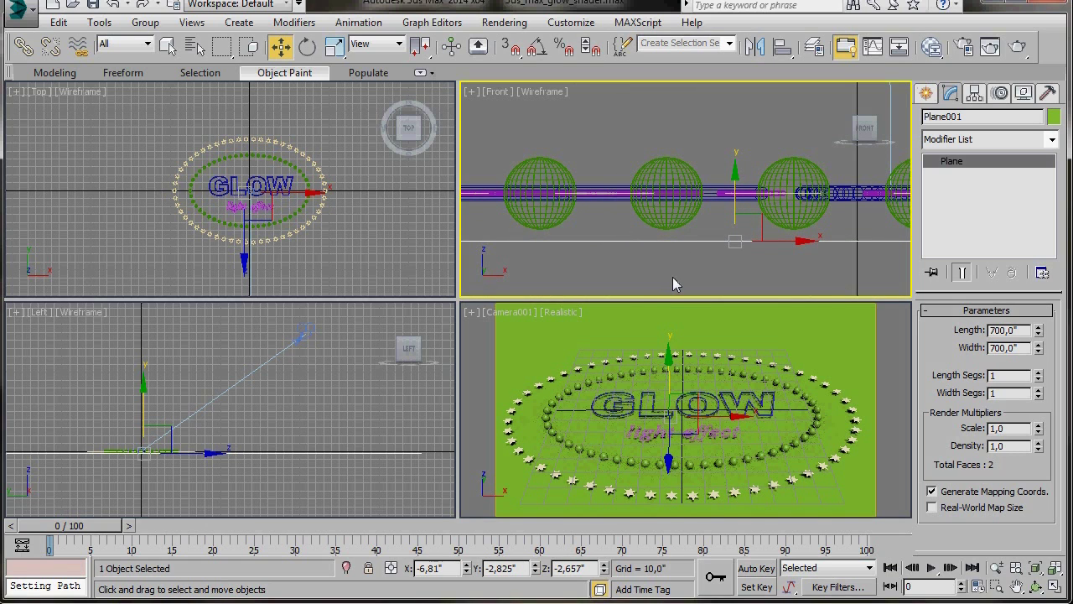
# - Create a mental ray material in the Slate Material Editor and name it "stars"
pyautogui.click(932, 47)
pyautogui.moveTo(518, 105); pyautogui.dragTo(490, 81)
pyautogui.rightClick(431, 221)
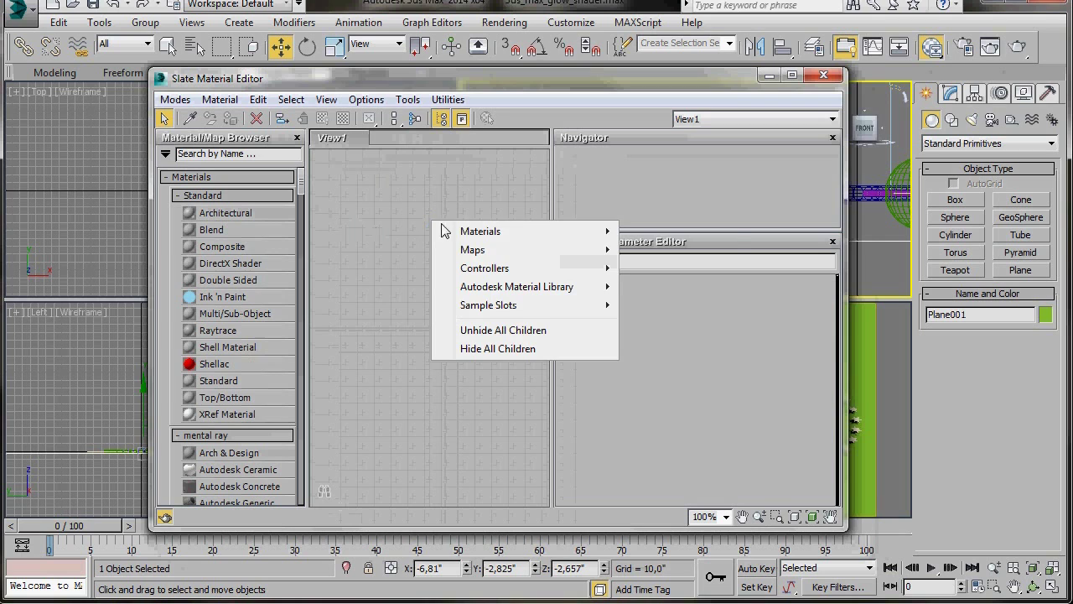
pyautogui.moveTo(487, 232)
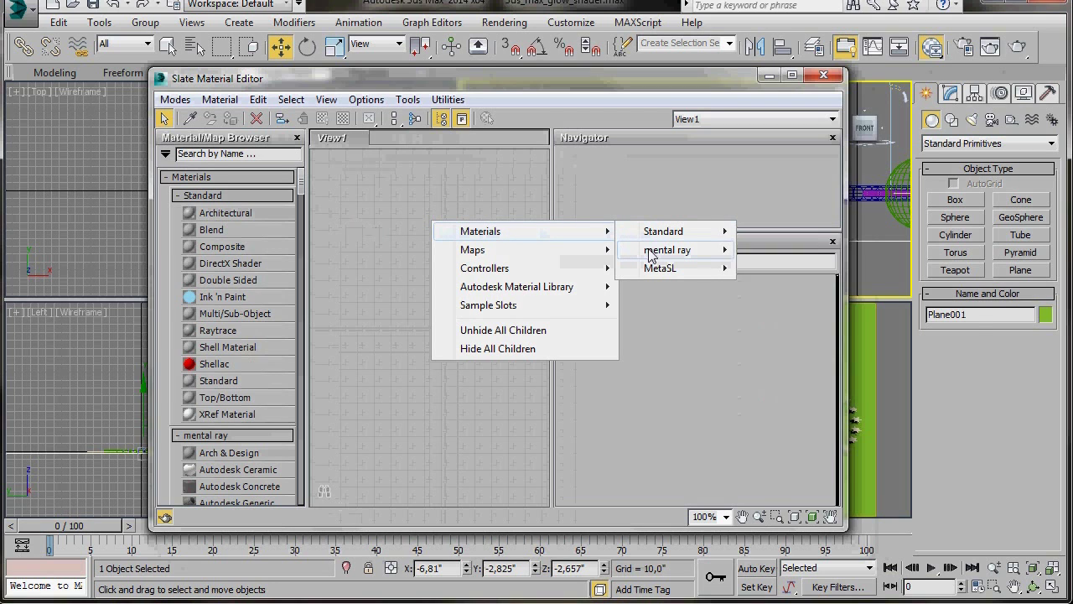
pyautogui.moveTo(662, 249)
pyautogui.click(769, 534)
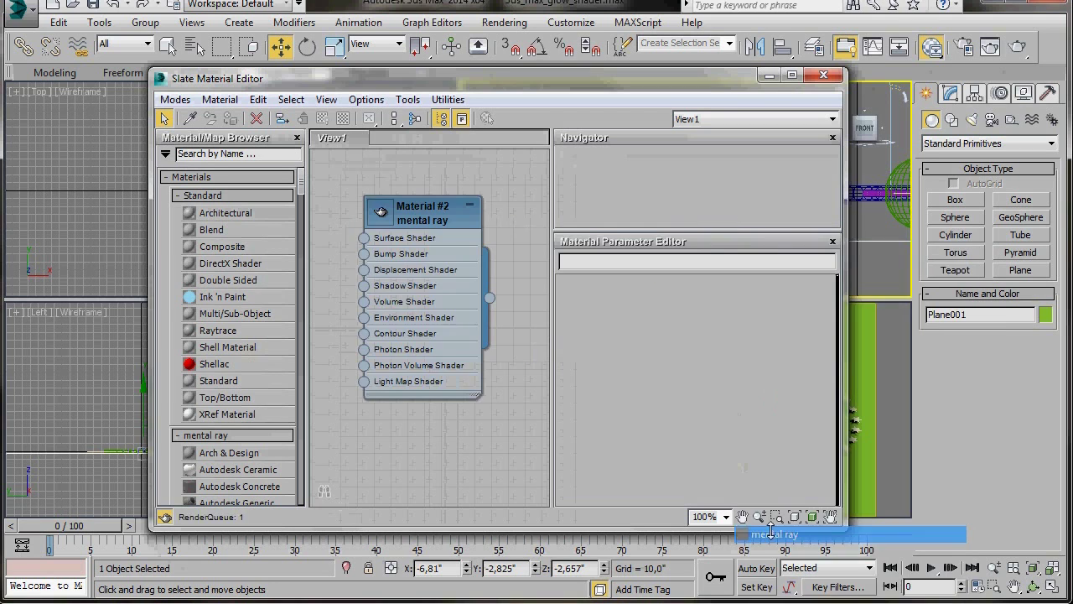
pyautogui.doubleClick(437, 216)
pyautogui.moveTo(612, 260); pyautogui.dragTo(547, 262)
pyautogui.write('sa')
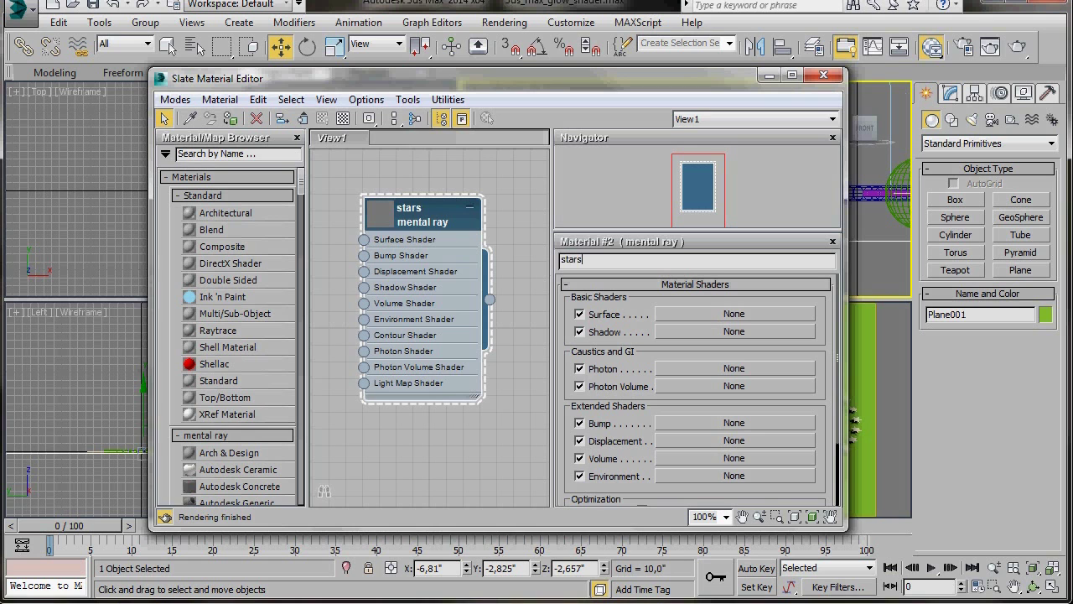
# - Assign a Glow map to the Surface shader of the stars material and place its node beside the material
pyautogui.click(734, 314)
pyautogui.scroll(-12, 663, 269)
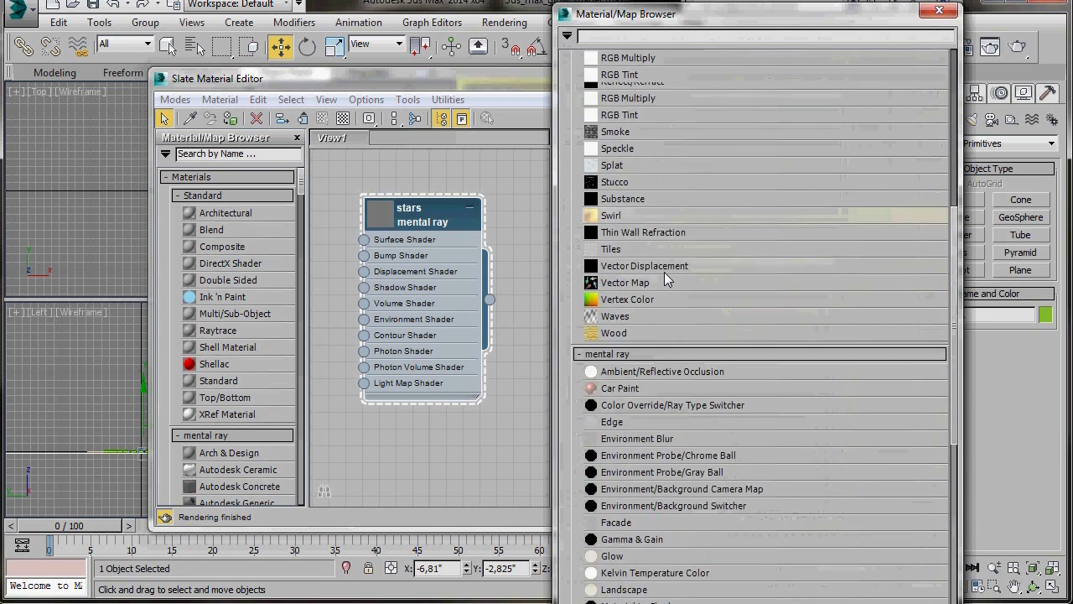
pyautogui.doubleClick(630, 334)
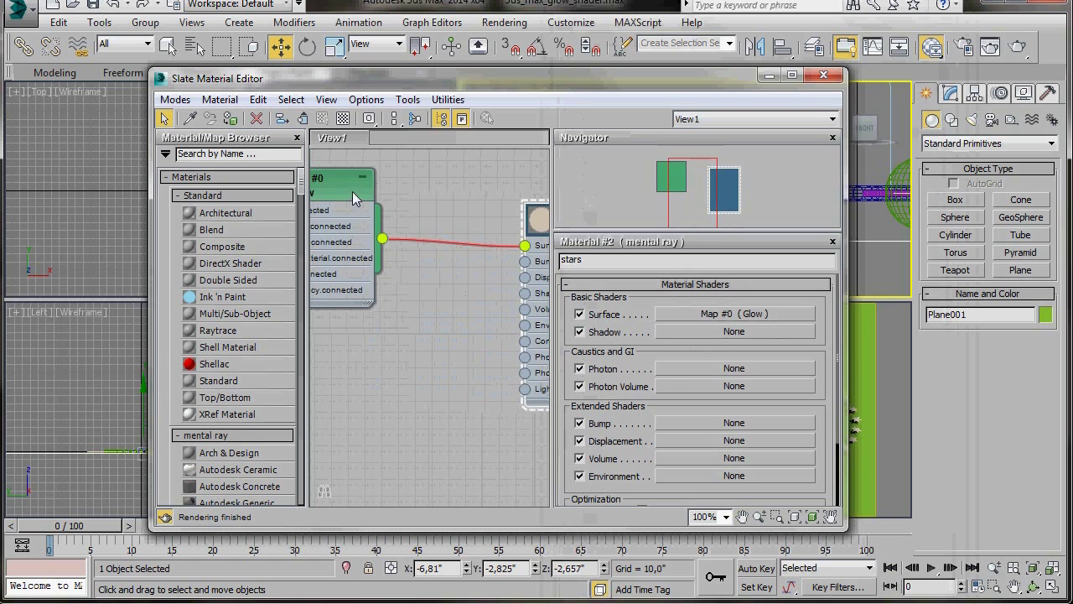
pyautogui.moveTo(357, 199); pyautogui.dragTo(469, 217)
# - Set the Glow map's glow color to yellow (red 0.973, green 0.796, blue 0) and its brightness to 35
pyautogui.doubleClick(428, 208)
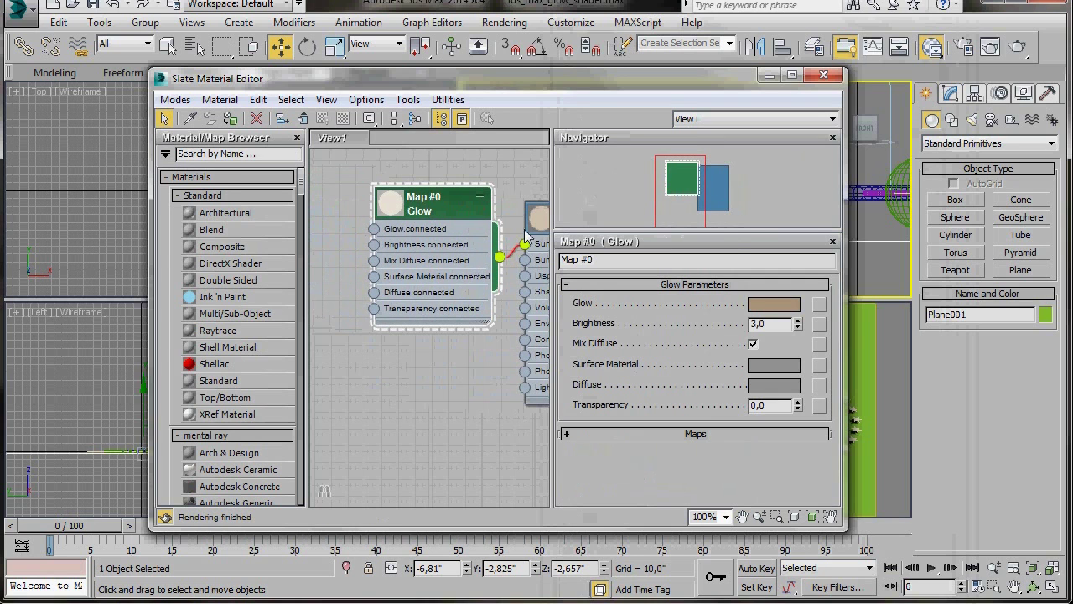
pyautogui.click(764, 307)
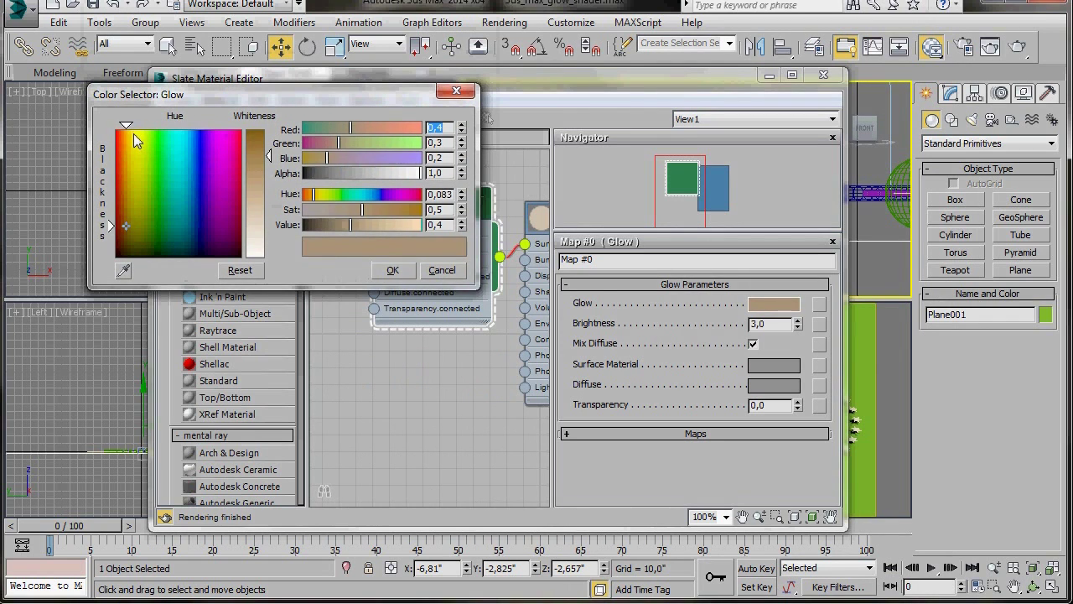
pyautogui.click(133, 133)
pyautogui.moveTo(269, 154); pyautogui.dragTo(270, 136)
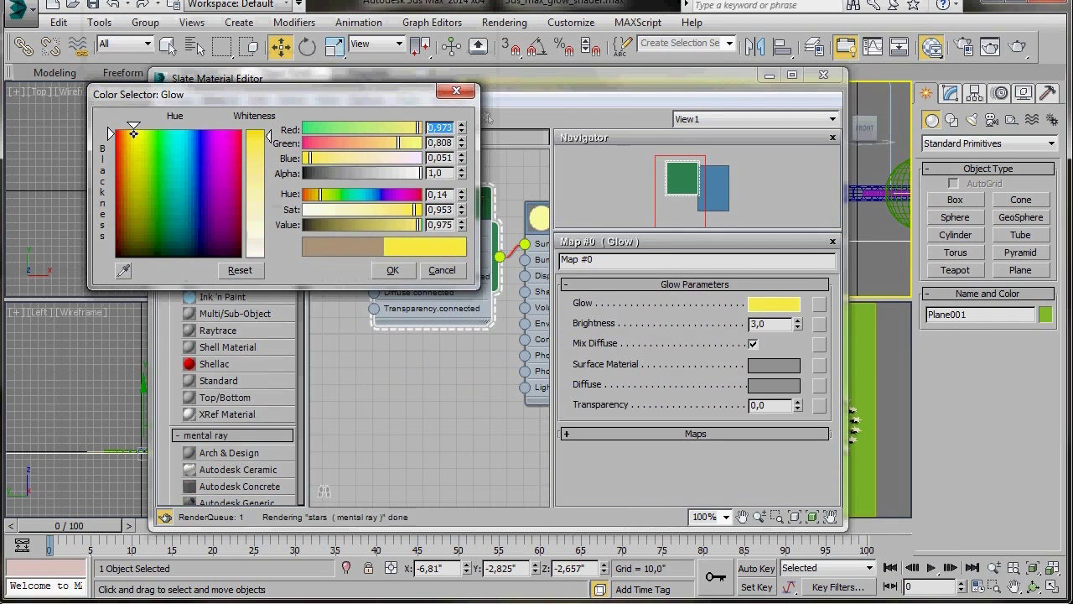
pyautogui.click(386, 274)
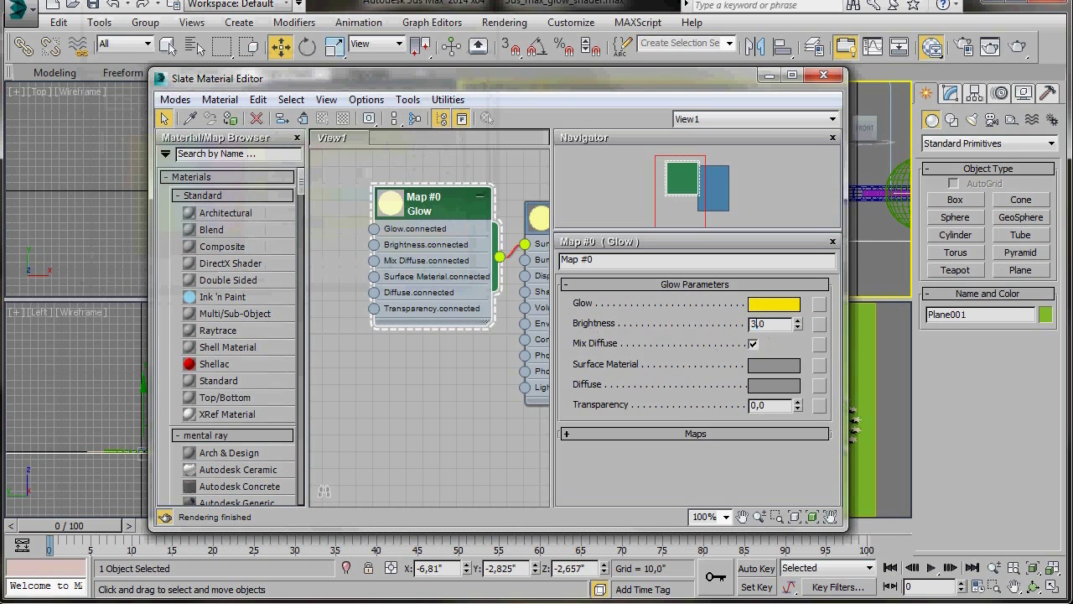
pyautogui.click(751, 344)
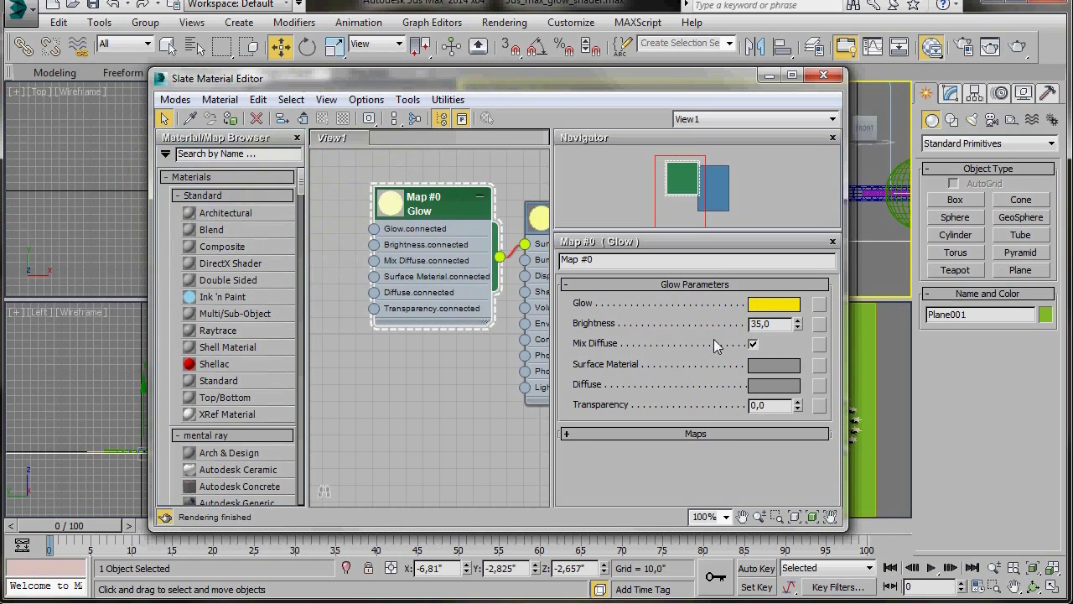
# - Match the Surface Material and Diffuse colors of the Glow map to its yellow glow color by sampling it
pyautogui.click(761, 371)
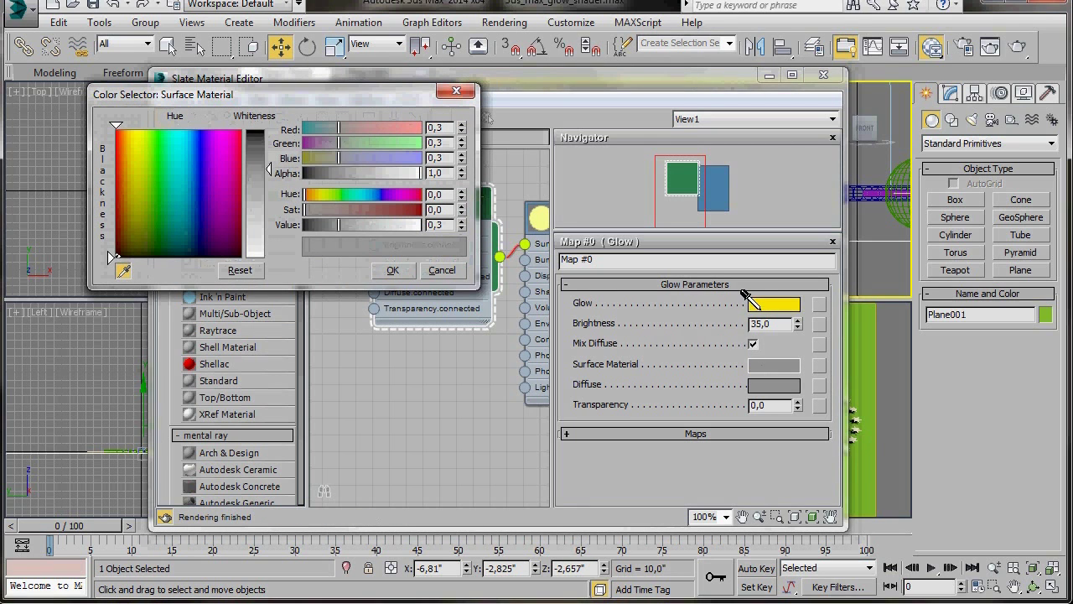
pyautogui.moveTo(743, 292); pyautogui.dragTo(773, 364)
pyautogui.click(763, 386)
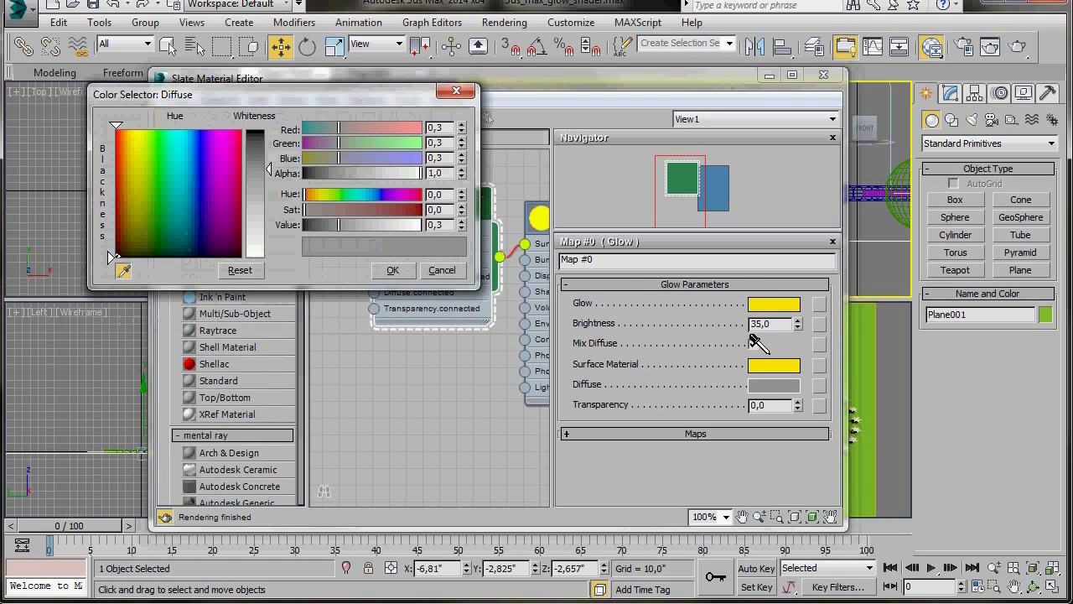
pyautogui.moveTo(761, 362); pyautogui.dragTo(762, 384)
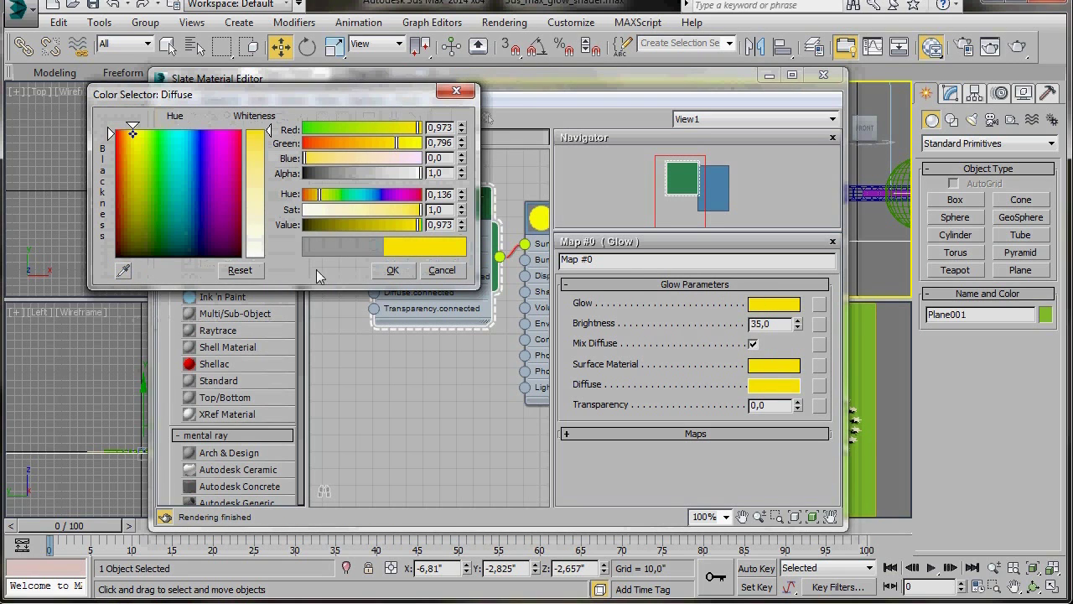
pyautogui.click(392, 269)
pyautogui.moveTo(407, 409); pyautogui.dragTo(360, 395, button='middle')
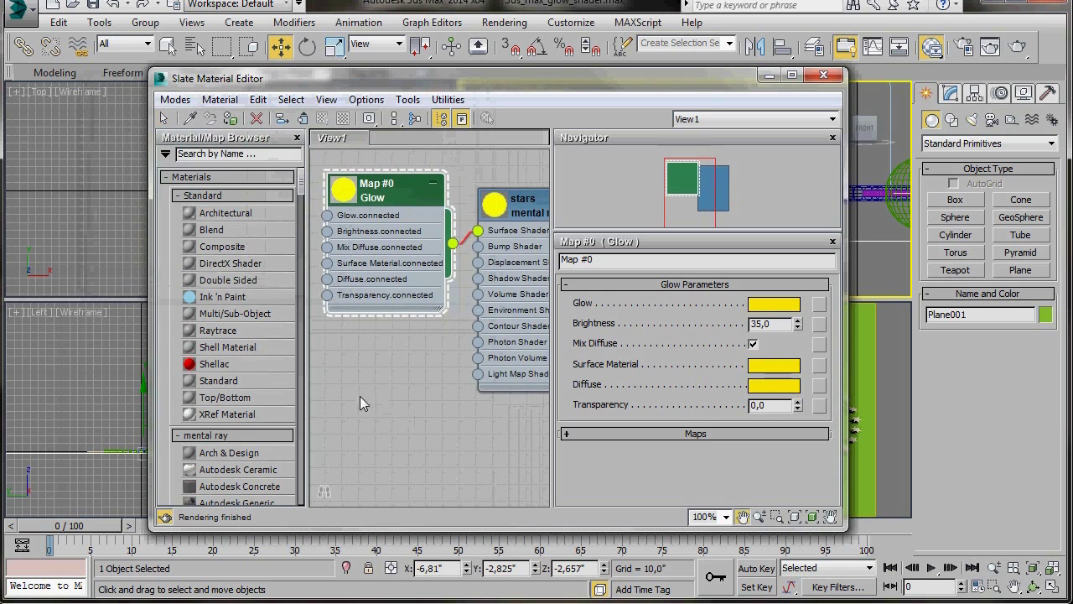
# - Select all the star objects, Star002 through Star056, from the scene's object list
pyautogui.moveTo(537, 82); pyautogui.dragTo(579, 65)
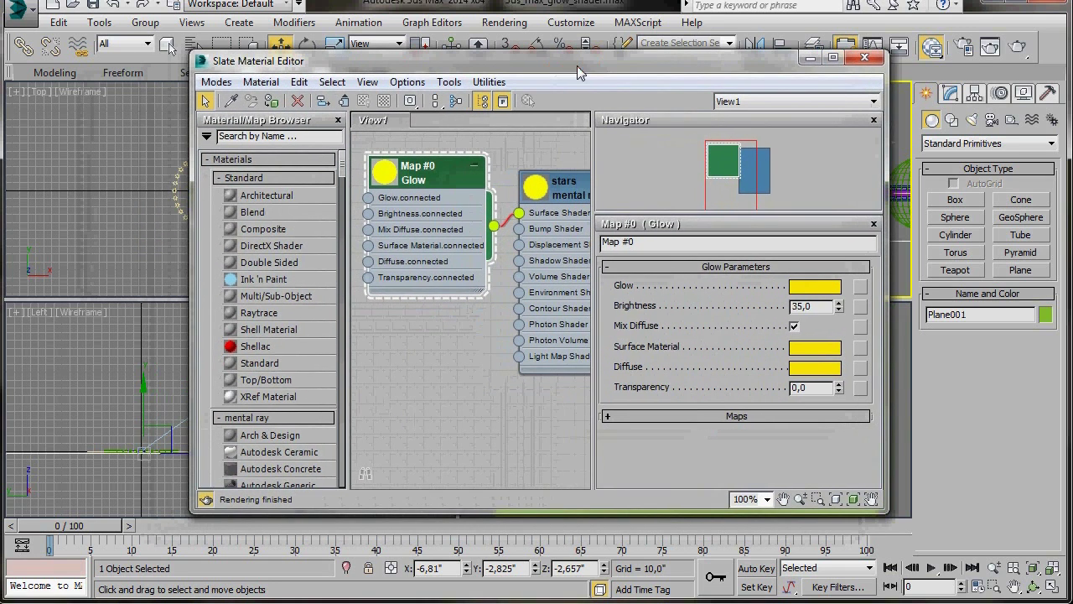
pyautogui.click(191, 45)
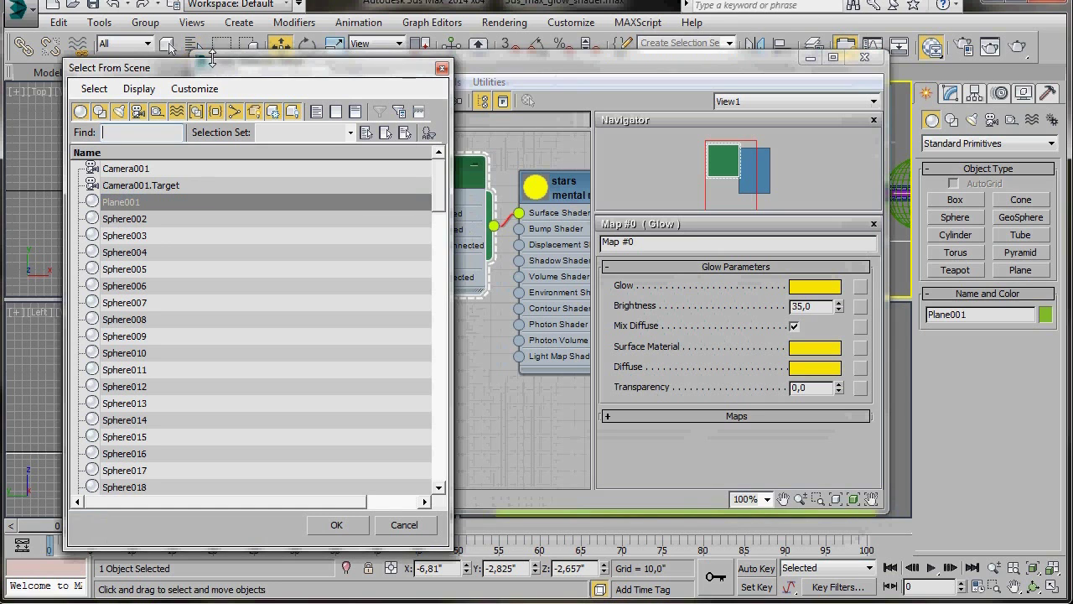
pyautogui.moveTo(212, 69); pyautogui.dragTo(219, 49)
pyautogui.moveTo(449, 178); pyautogui.dragTo(449, 317)
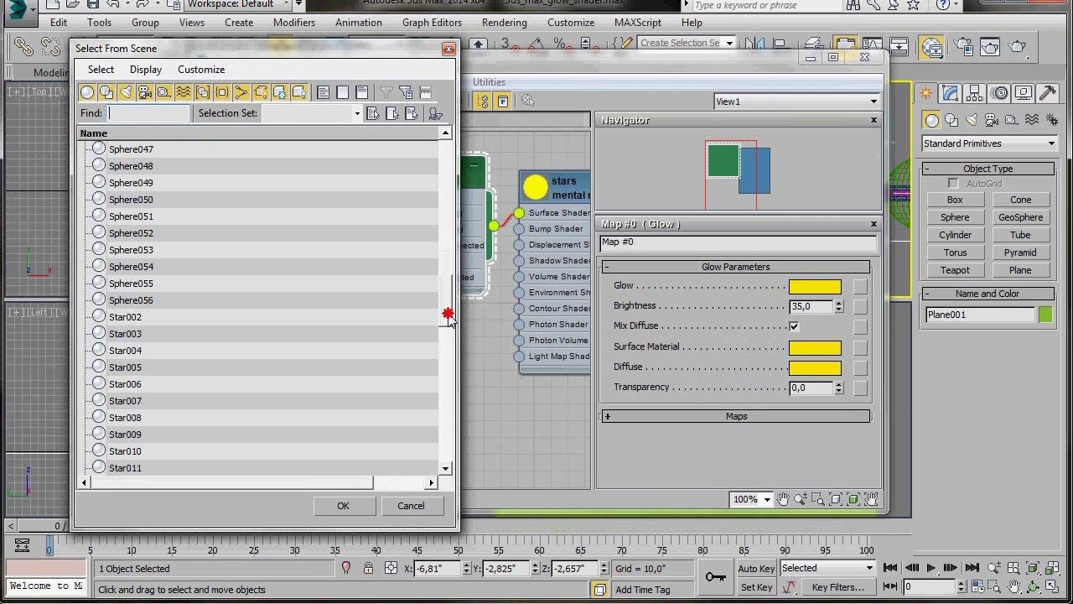
pyautogui.click(193, 318)
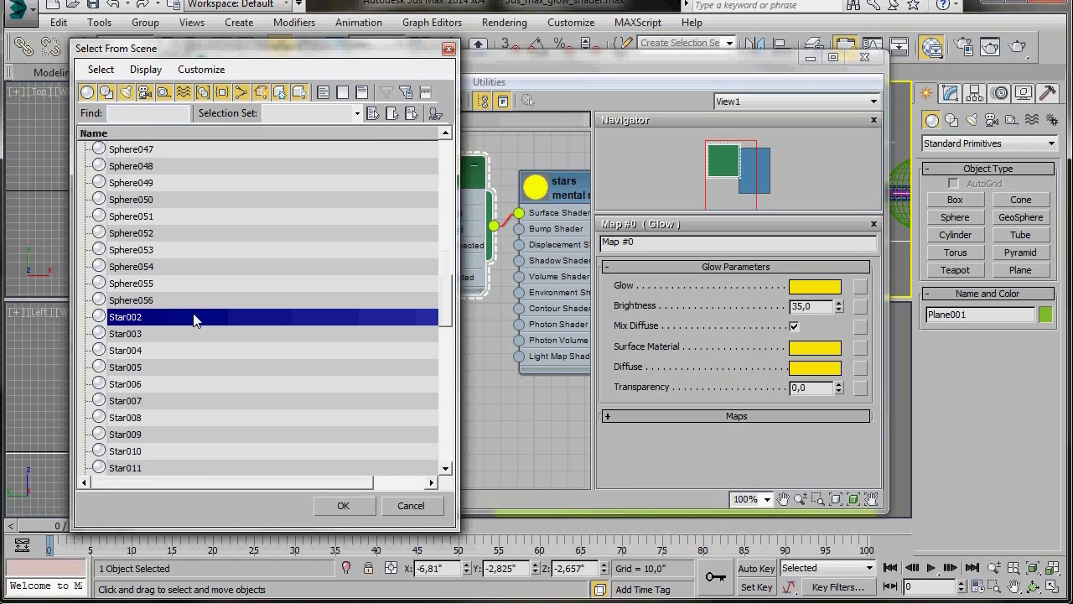
pyautogui.keyDown('ctrl'); pyautogui.click(193, 318); pyautogui.keyUp('ctrl')
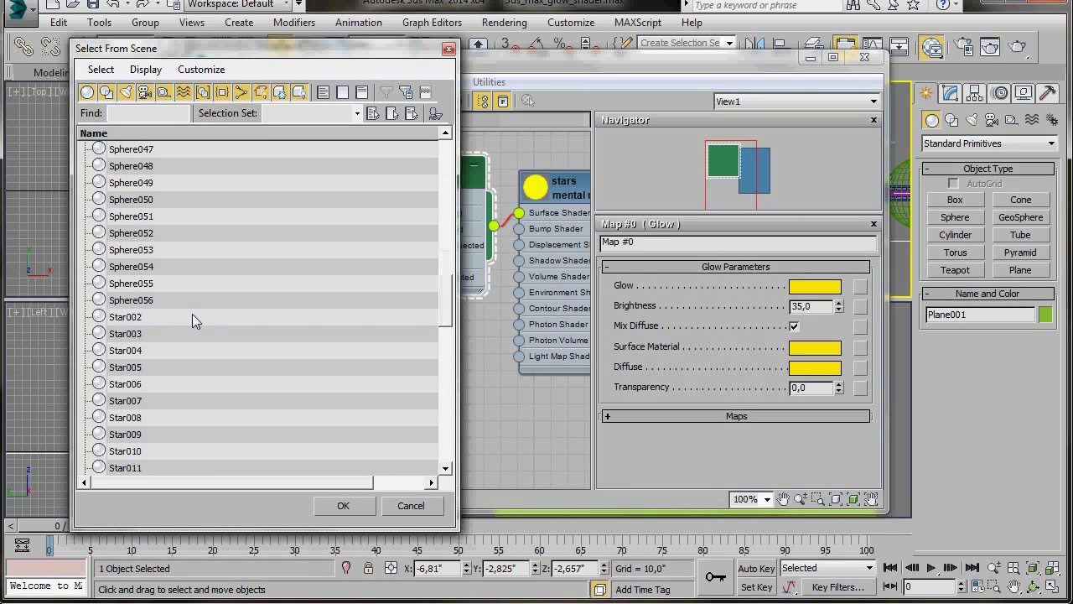
pyautogui.click(192, 318)
pyautogui.hotkey('shift', 'Down')
pyautogui.hotkey('shift', 'Down')
pyautogui.hotkey('shift', 'Down')
pyautogui.hotkey('shift', 'Down')
pyautogui.hotkey('shift', 'Down')
pyautogui.hotkey('shift', 'Down')
pyautogui.hotkey('shift', 'Down')
pyautogui.hotkey('shift', 'Down')
pyautogui.hotkey('shift', 'Down')
pyautogui.hotkey('shift', 'Down')
pyautogui.hotkey('shift', 'Down')
pyautogui.hotkey('shift', 'Down')
pyautogui.hotkey('shift', 'Down')
pyautogui.hotkey('shift', 'Down')
pyautogui.hotkey('shift', 'Down')
pyautogui.hotkey('shift', 'Down')
pyautogui.hotkey('shift', 'Down')
pyautogui.hotkey('shift', 'Down')
pyautogui.hotkey('shift', 'Down')
pyautogui.hotkey('shift', 'Down')
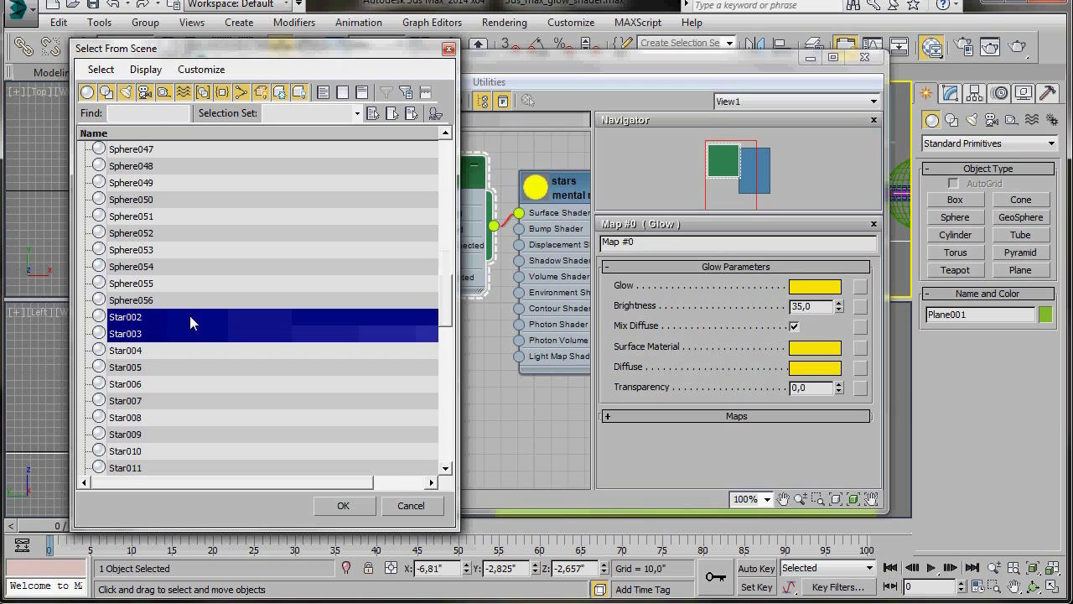
pyautogui.hotkey('shift', 'Down')
pyautogui.hotkey('shift', 'Down')
pyautogui.hotkey('shift', 'Down')
pyautogui.hotkey('shift', 'Down')
pyautogui.hotkey('shift', 'Down')
pyautogui.hotkey('shift', 'Down')
pyautogui.hotkey('shift', 'Down')
pyautogui.hotkey('shift', 'Down')
pyautogui.hotkey('shift', 'Down')
pyautogui.hotkey('shift', 'Down')
pyautogui.hotkey('shift', 'Down')
pyautogui.hotkey('shift', 'Down')
pyautogui.hotkey('shift', 'Down')
pyautogui.hotkey('shift', 'Down')
pyautogui.hotkey('shift', 'Down')
pyautogui.hotkey('shift', 'Down')
pyautogui.hotkey('shift', 'Down')
pyautogui.hotkey('shift', 'Down')
pyautogui.hotkey('shift', 'Down')
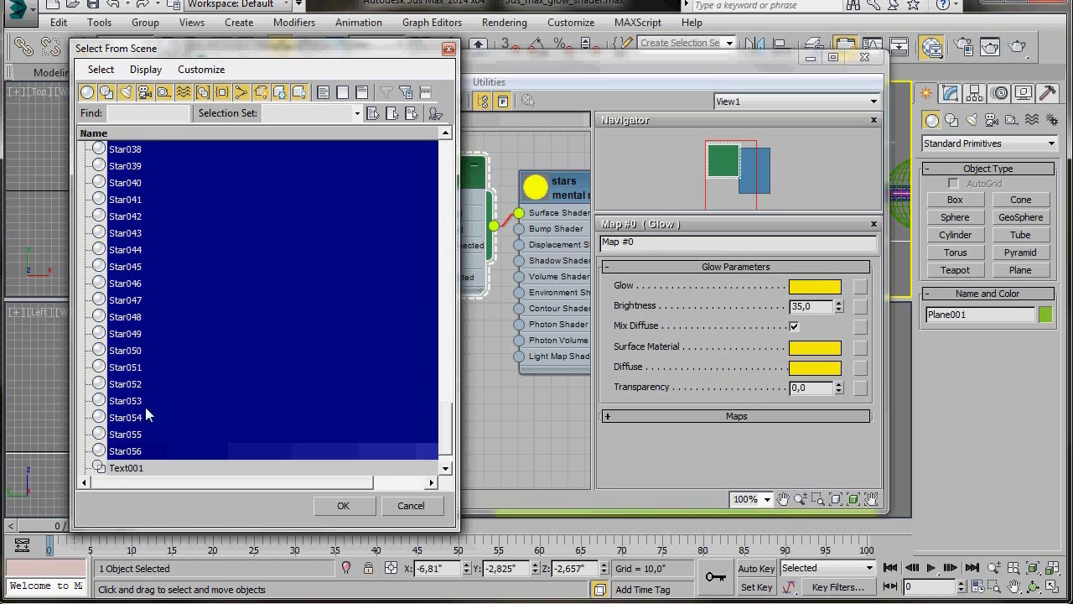
pyautogui.click(345, 504)
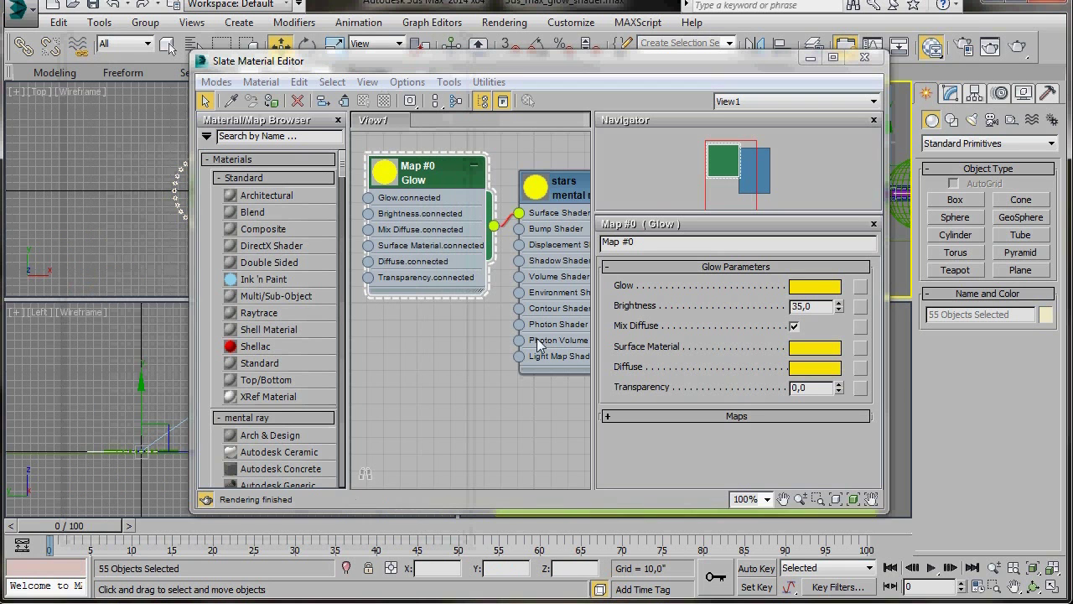
# - Assign the stars material to the whole selection of stars, moving its node clear in the material view
pyautogui.moveTo(556, 64); pyautogui.dragTo(248, 80)
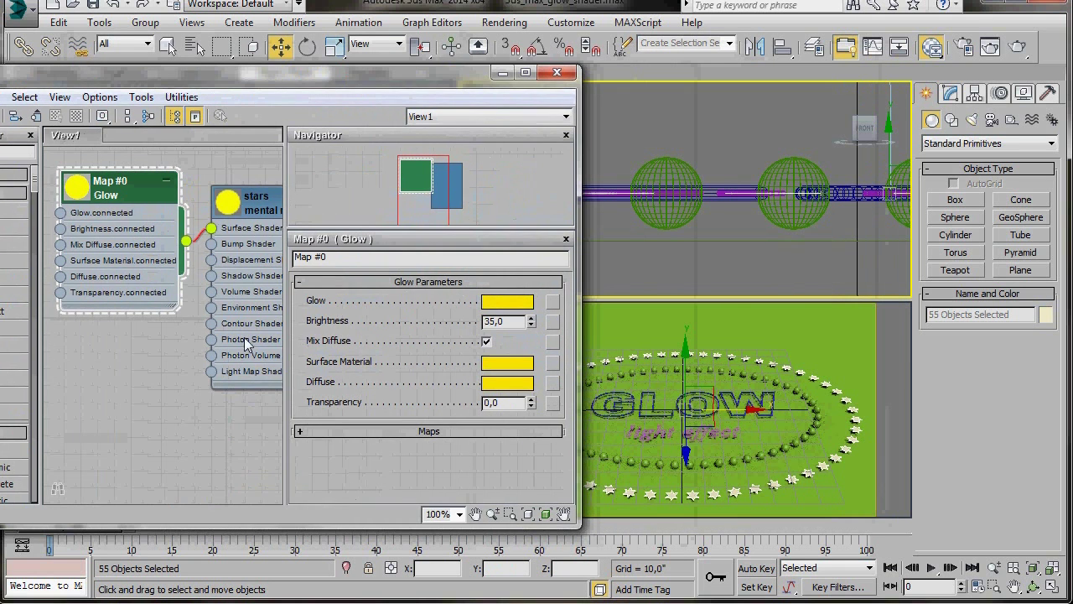
pyautogui.moveTo(252, 209); pyautogui.dragTo(117, 272)
pyautogui.moveTo(203, 354); pyautogui.dragTo(828, 389)
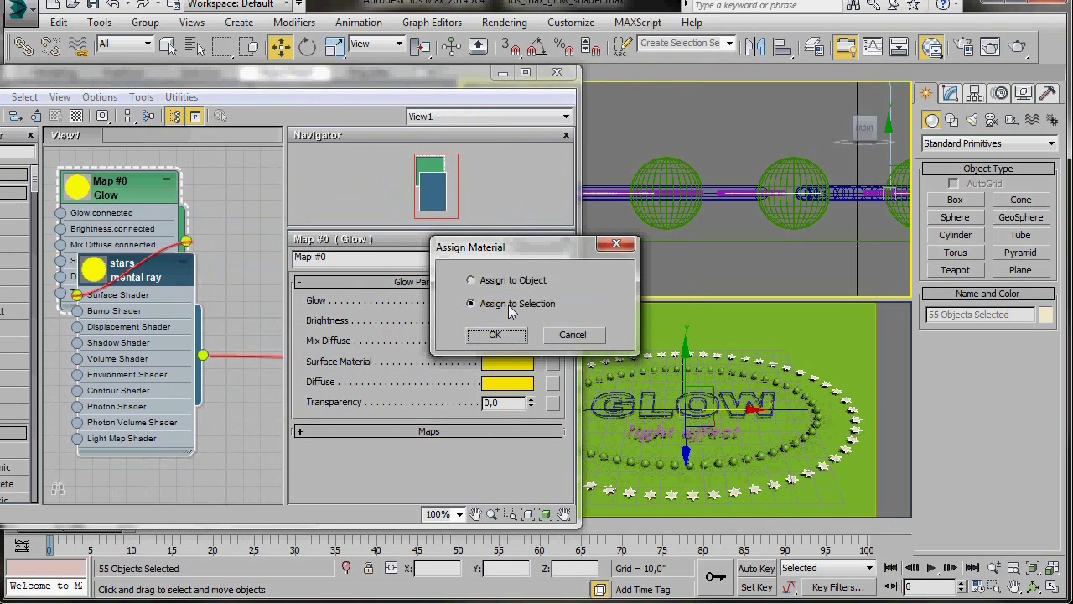
pyautogui.click(492, 335)
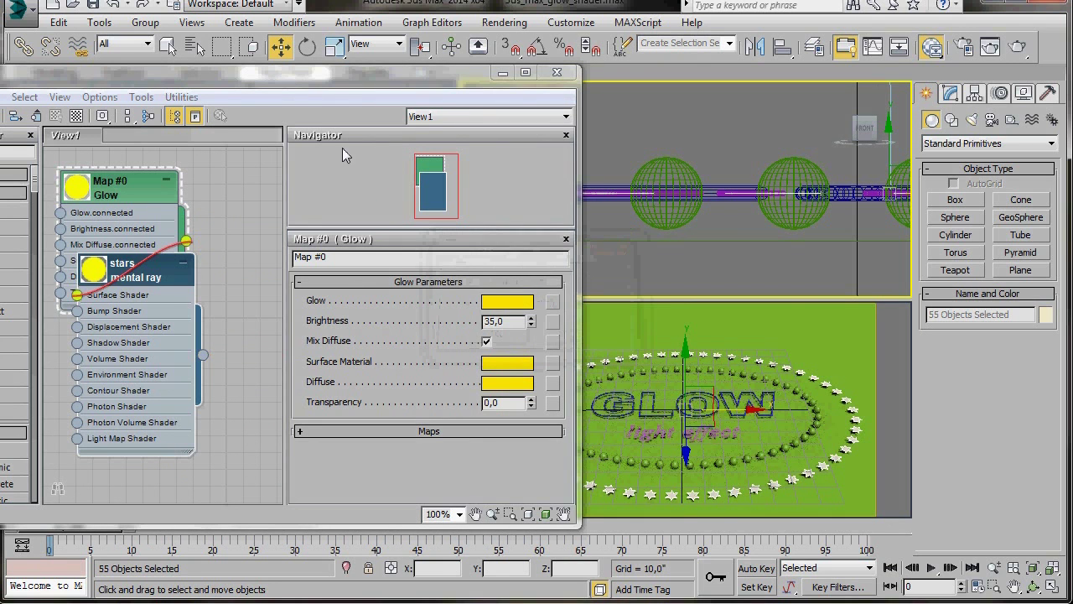
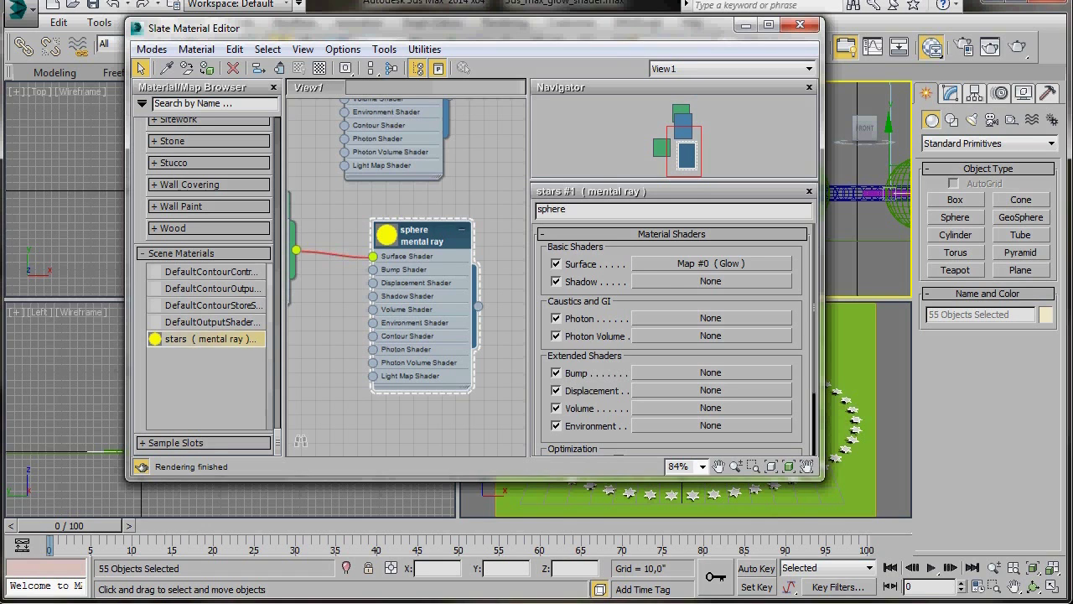
# - Set the glow color of the sphere material's Glow map to a slightly darkened pure red with green 0 and blue 0
pyautogui.click(714, 263)
pyautogui.click(738, 256)
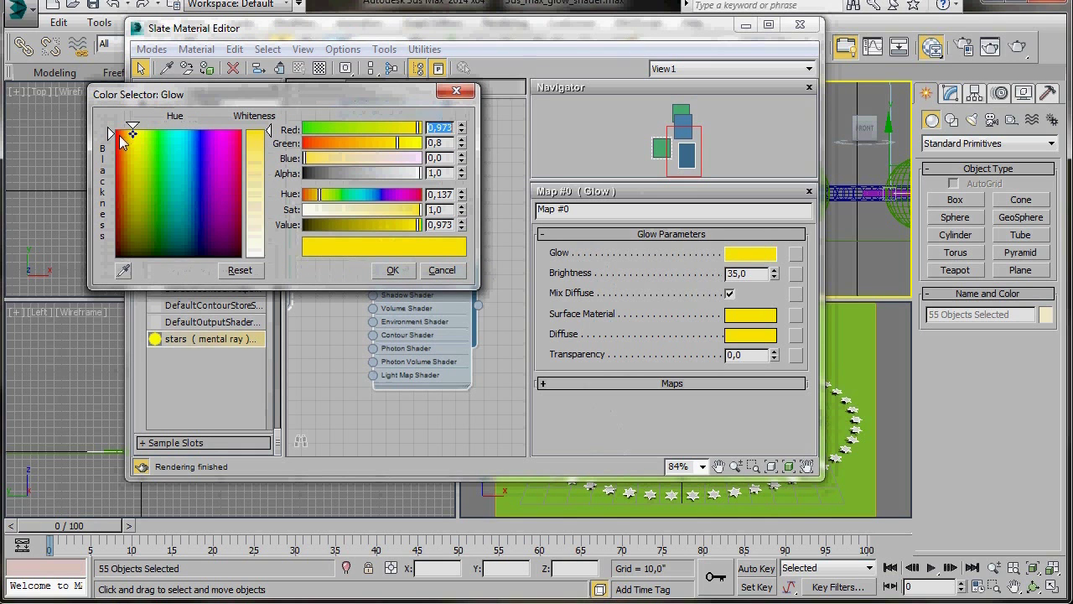
pyautogui.moveTo(116, 135); pyautogui.dragTo(115, 128)
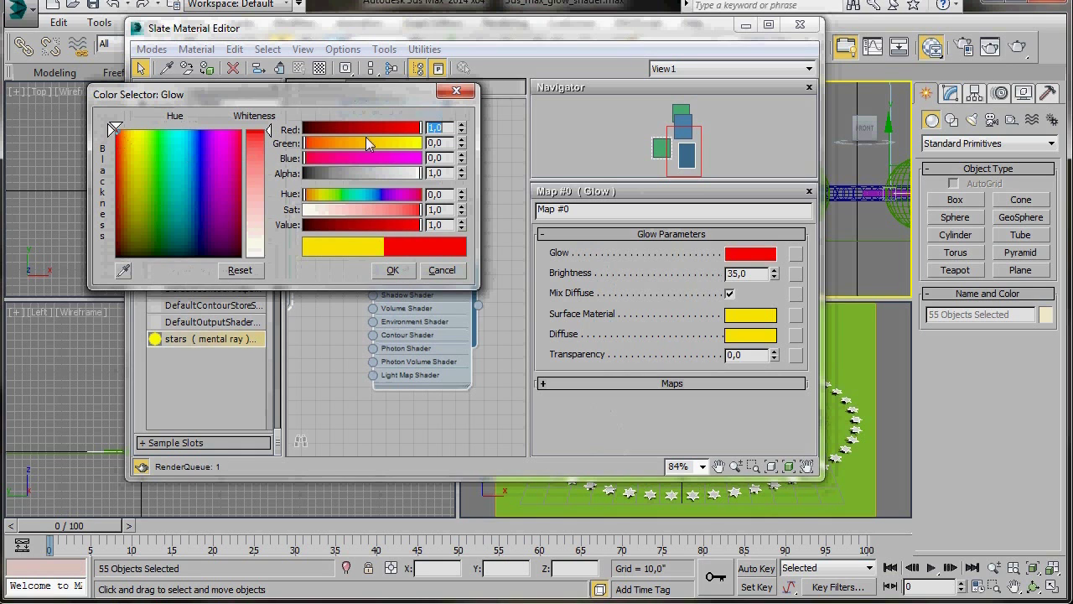
pyautogui.click(394, 130)
pyautogui.click(392, 271)
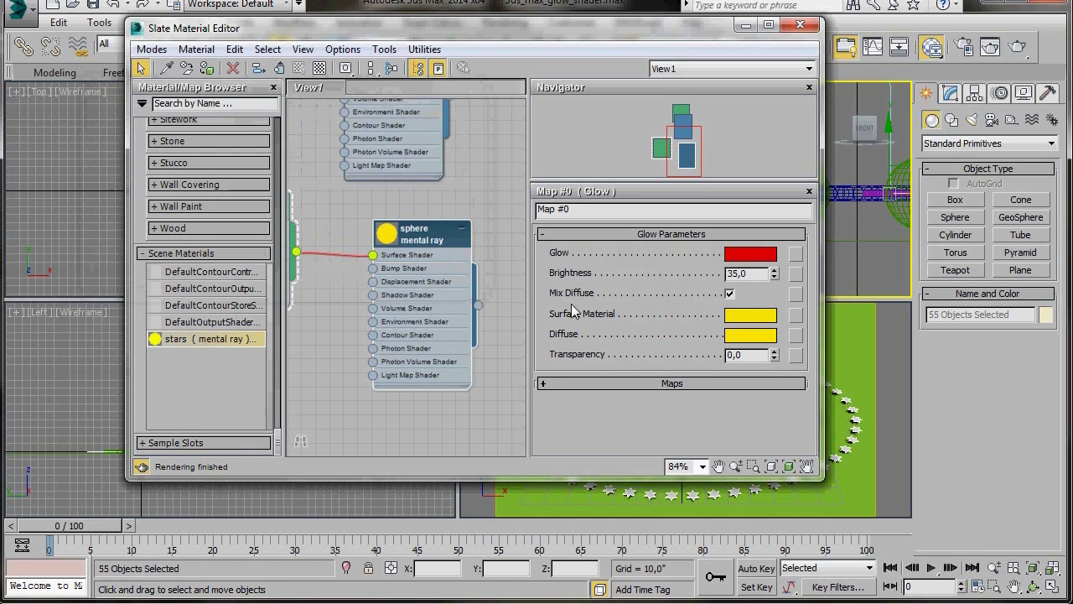
# - Match the Surface Material and Diffuse colors of the sphere material's Glow map to its red glow color by sampling
pyautogui.click(748, 315)
pyautogui.click(123, 270)
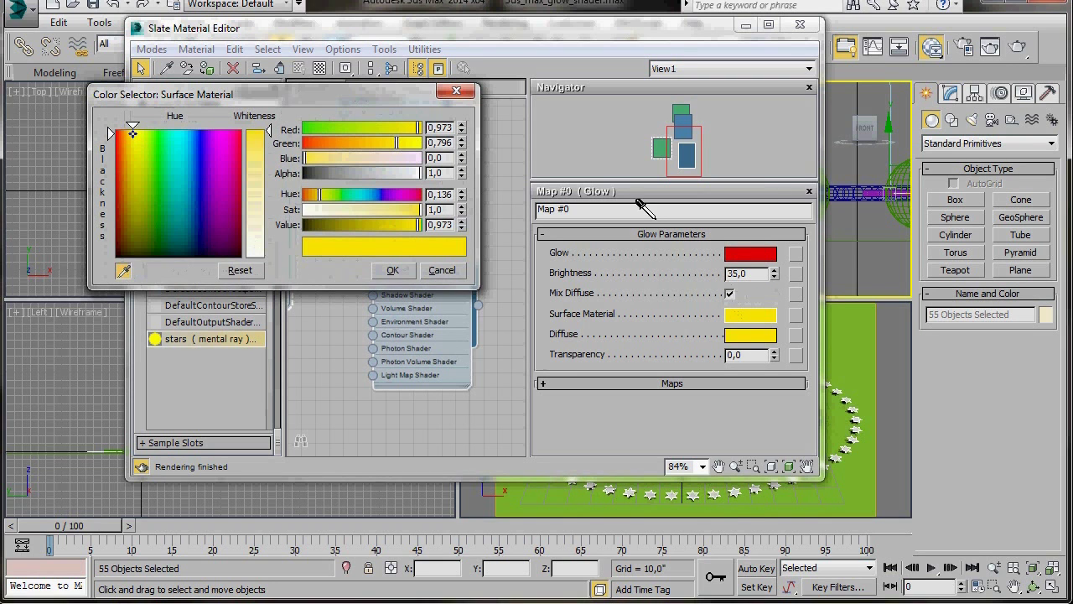
pyautogui.click(739, 251)
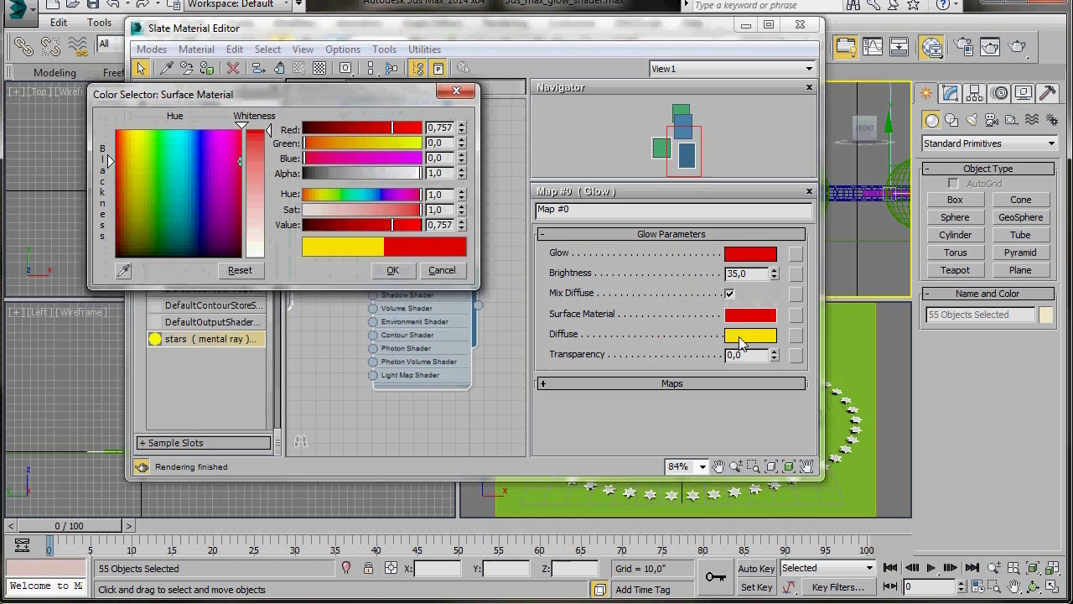
pyautogui.click(739, 336)
pyautogui.click(125, 270)
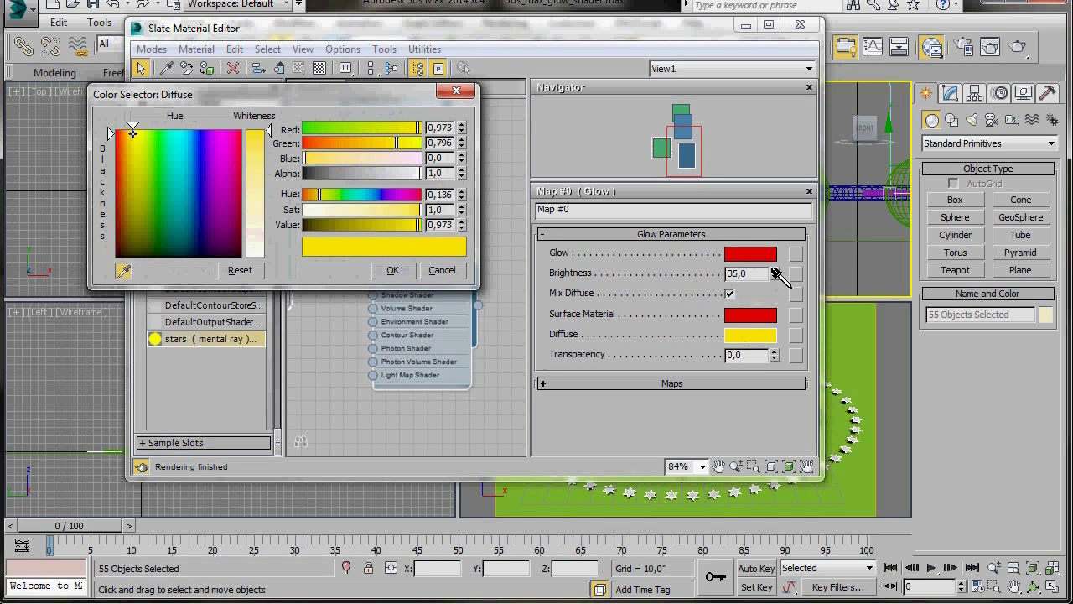
pyautogui.click(751, 316)
pyautogui.click(392, 270)
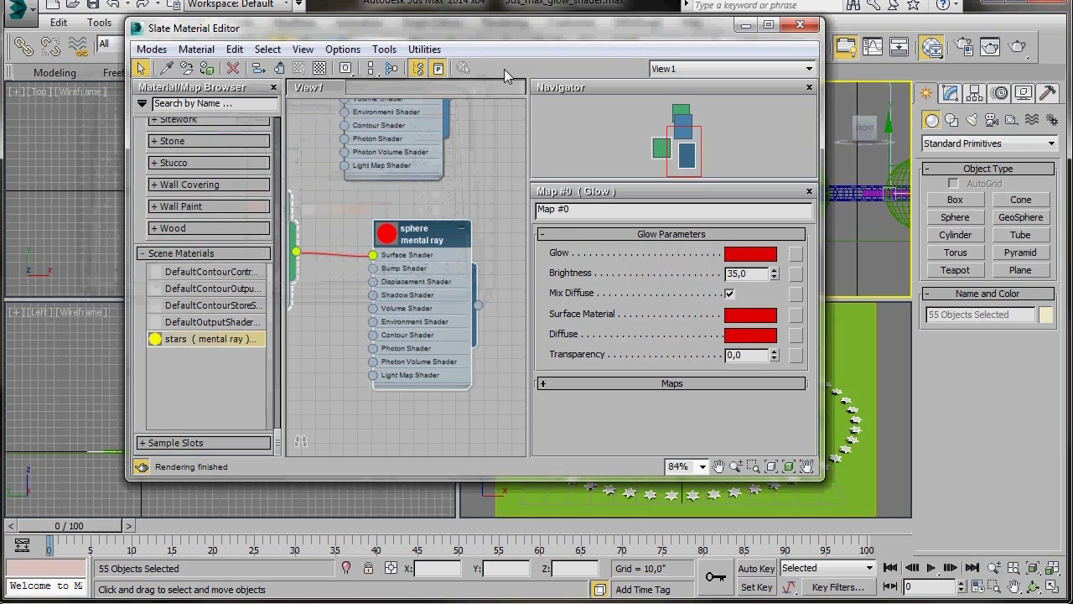
# - Select all the sphere objects, Sphere002 through Sphere056, from the scene's object list
pyautogui.moveTo(491, 28); pyautogui.dragTo(633, 28)
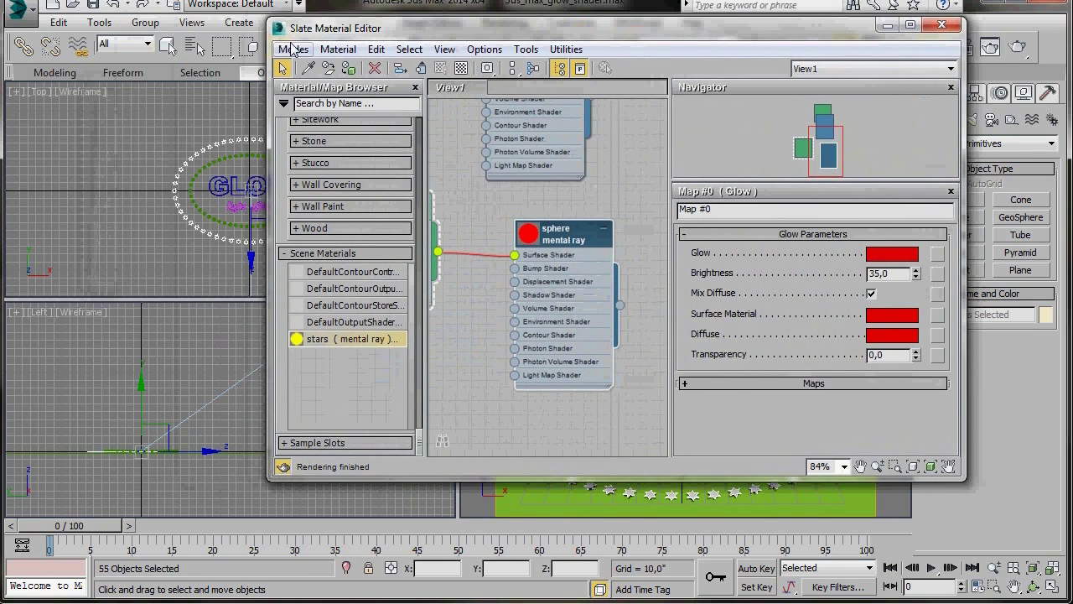
pyautogui.click(191, 48)
pyautogui.moveTo(453, 337); pyautogui.dragTo(435, 162)
pyautogui.click(136, 200)
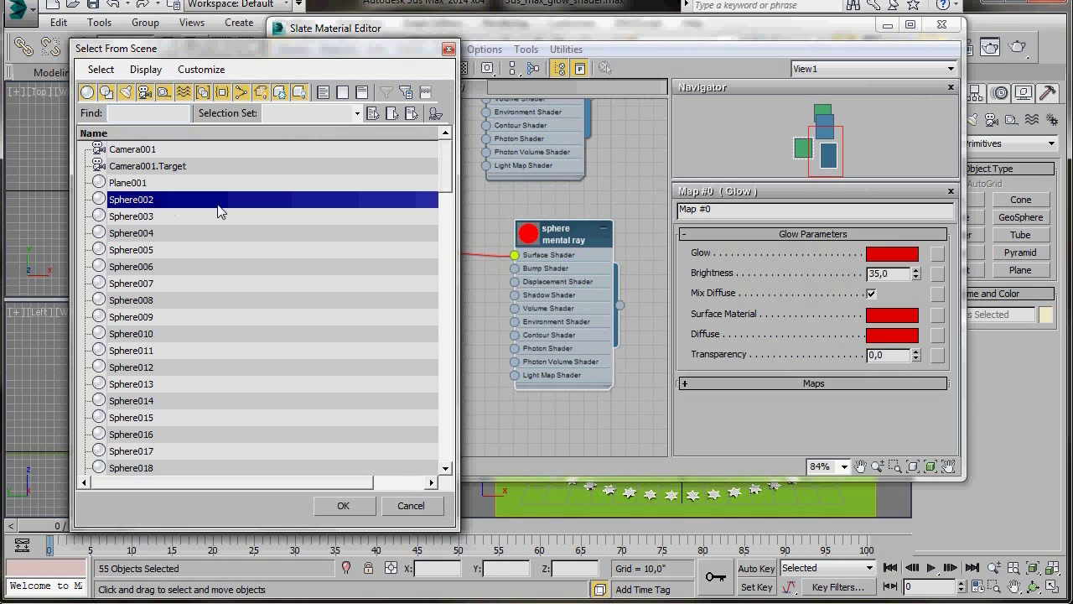
pyautogui.moveTo(231, 209); pyautogui.dragTo(244, 299)
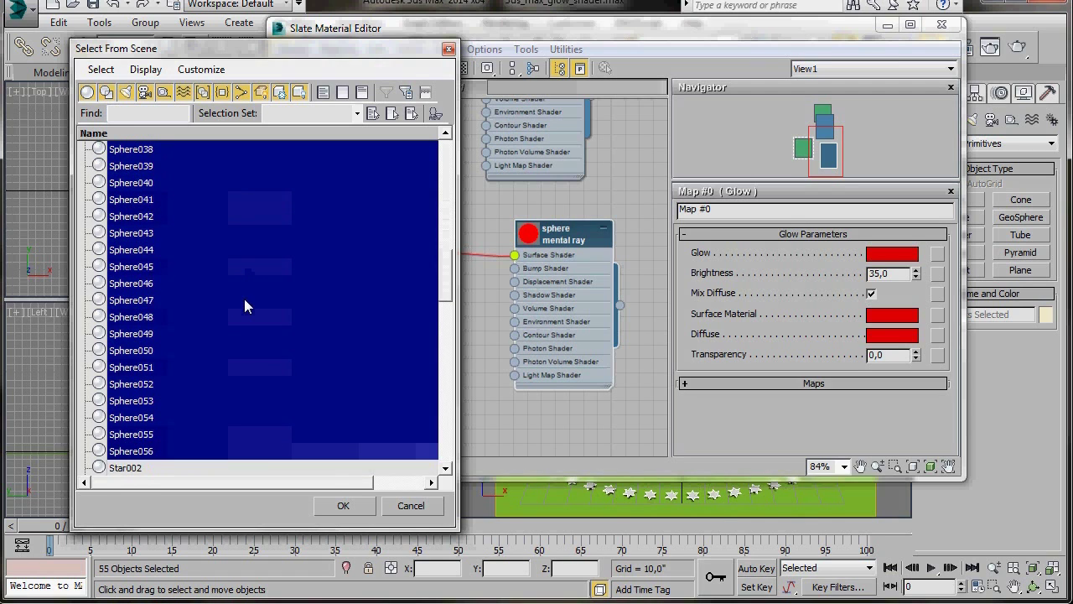
pyautogui.click(341, 507)
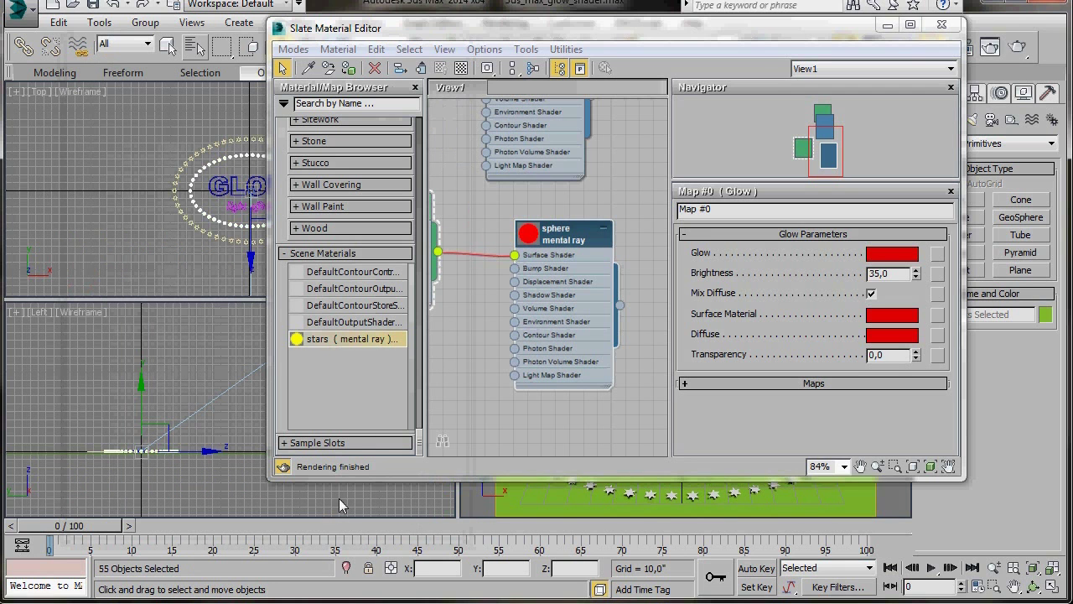
# - Assign the red sphere material to the whole selection of spheres
pyautogui.moveTo(624, 30); pyautogui.dragTo(322, 37)
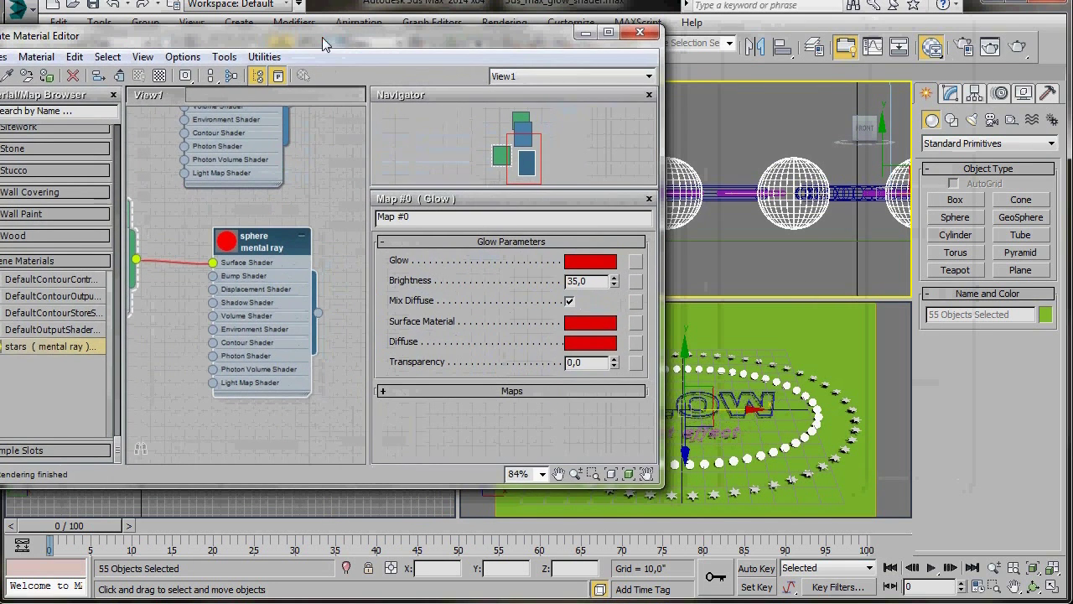
pyautogui.moveTo(318, 314); pyautogui.dragTo(800, 394)
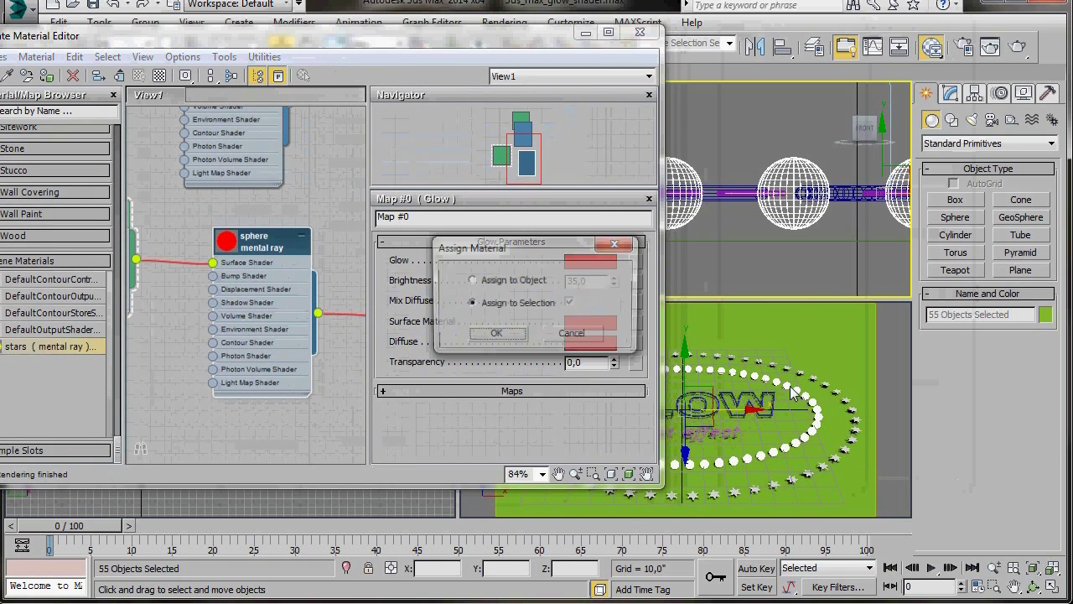
pyautogui.click(481, 337)
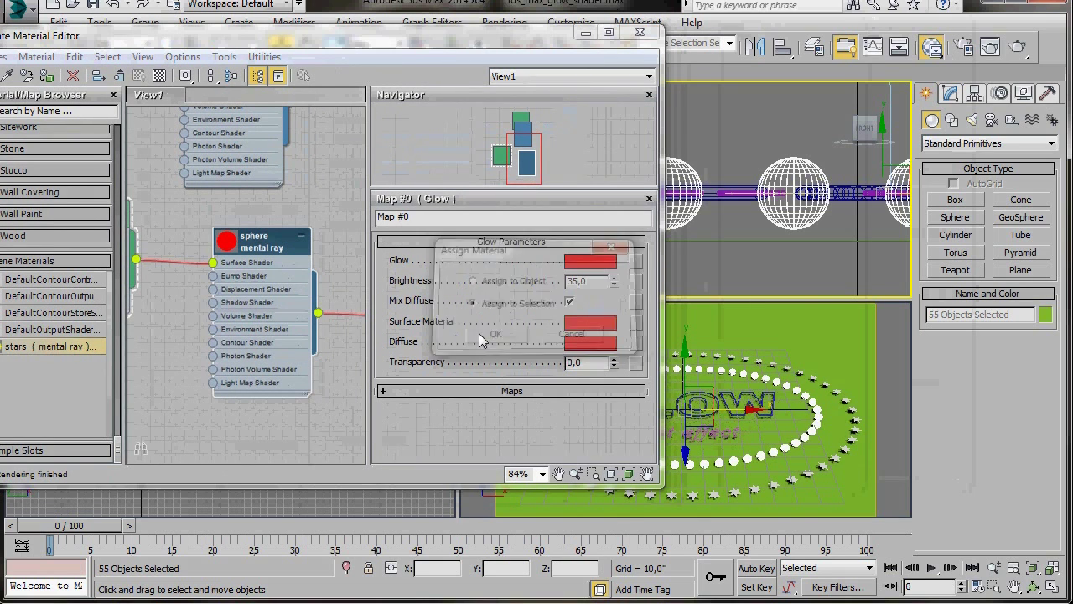
# - Add a copy of the stars scene material to an empty area of the material view and name it "glow"
pyautogui.moveTo(217, 405); pyautogui.dragTo(311, 243, button='middle')
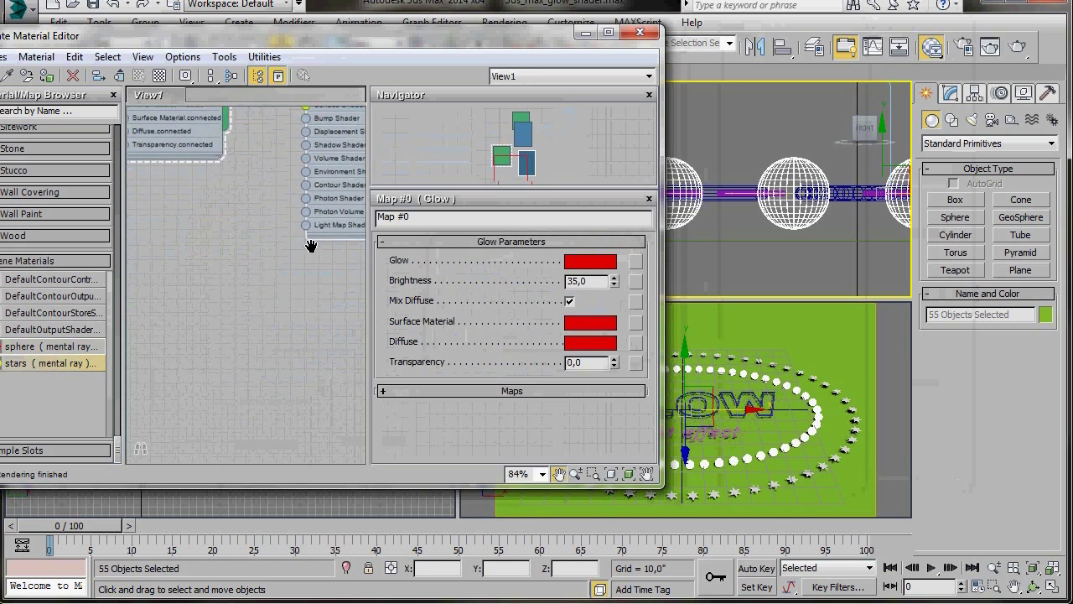
pyautogui.moveTo(191, 37); pyautogui.dragTo(295, 39)
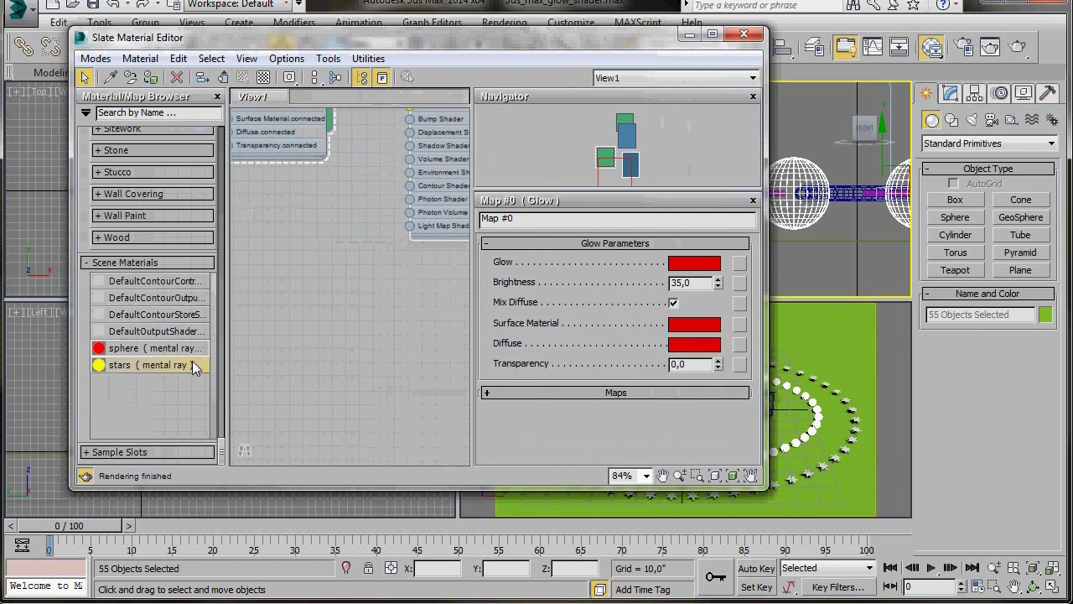
pyautogui.moveTo(125, 365); pyautogui.dragTo(365, 234)
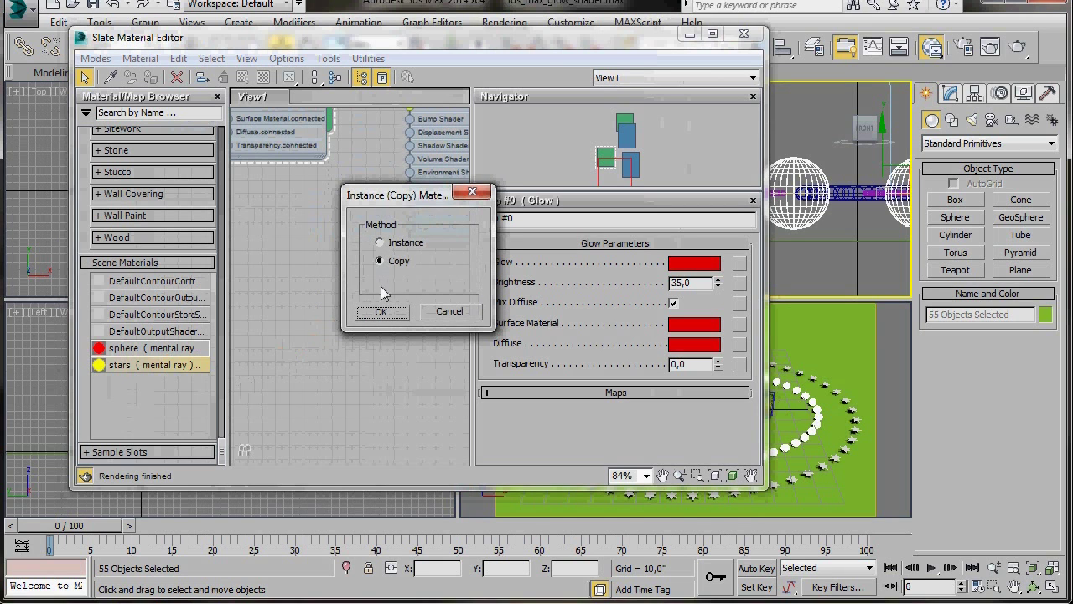
pyautogui.click(380, 311)
pyautogui.doubleClick(325, 232)
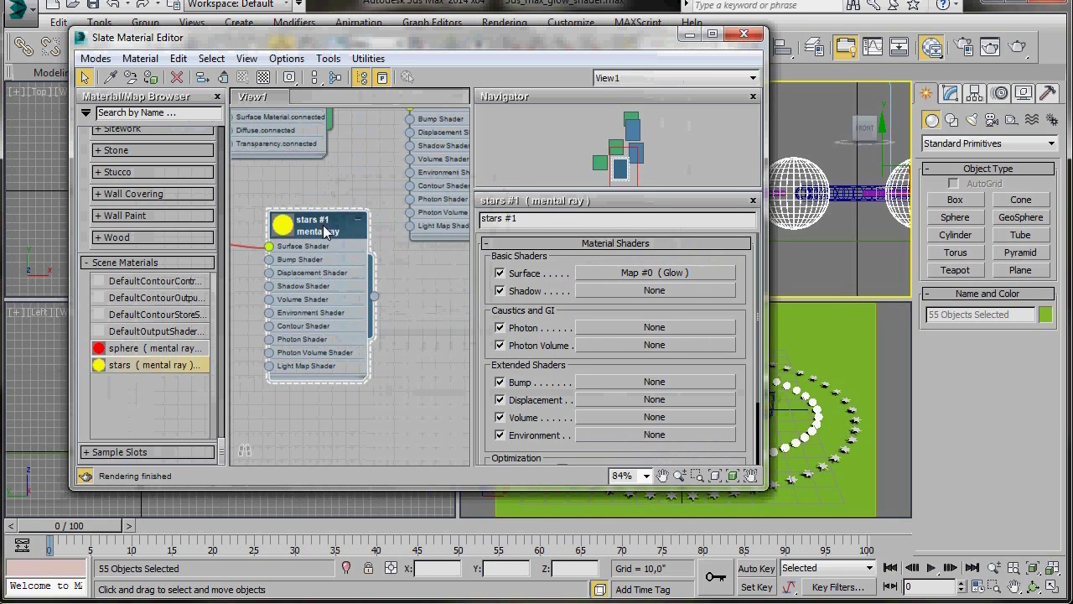
pyautogui.moveTo(526, 219); pyautogui.dragTo(472, 219)
pyautogui.write('glow')
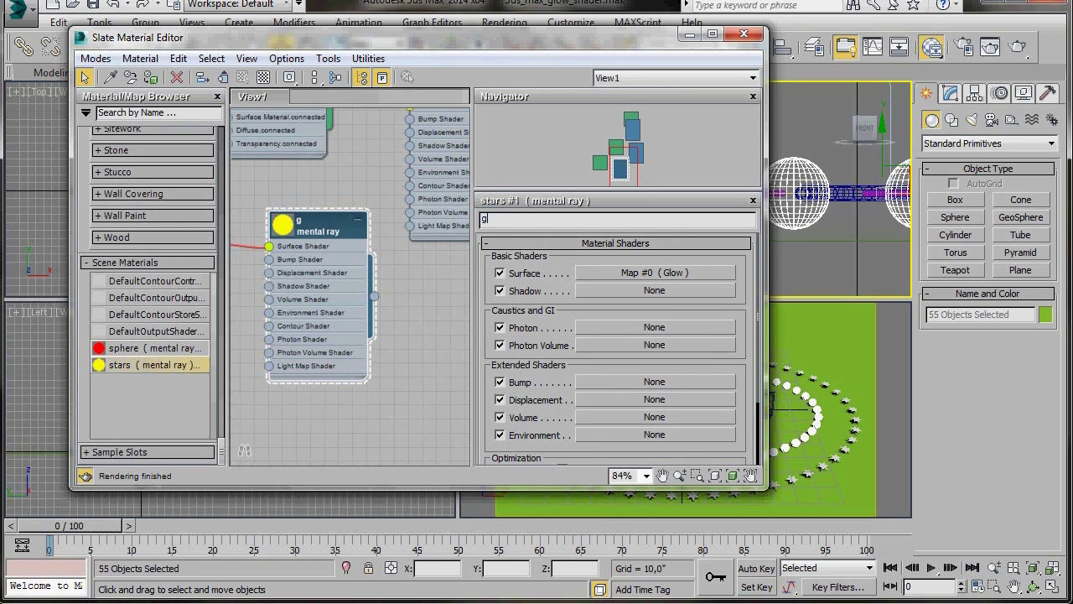
# - Set the glow color of the glow material's Glow map to green (red 0.09, green 0.965, blue 0)
pyautogui.click(618, 272)
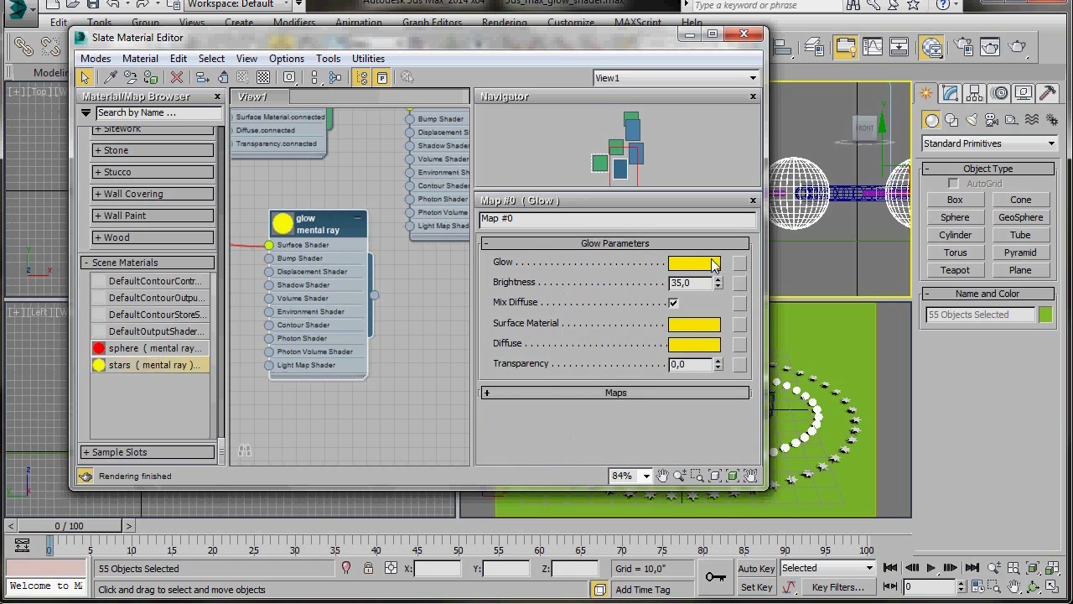
pyautogui.click(715, 265)
pyautogui.click(156, 133)
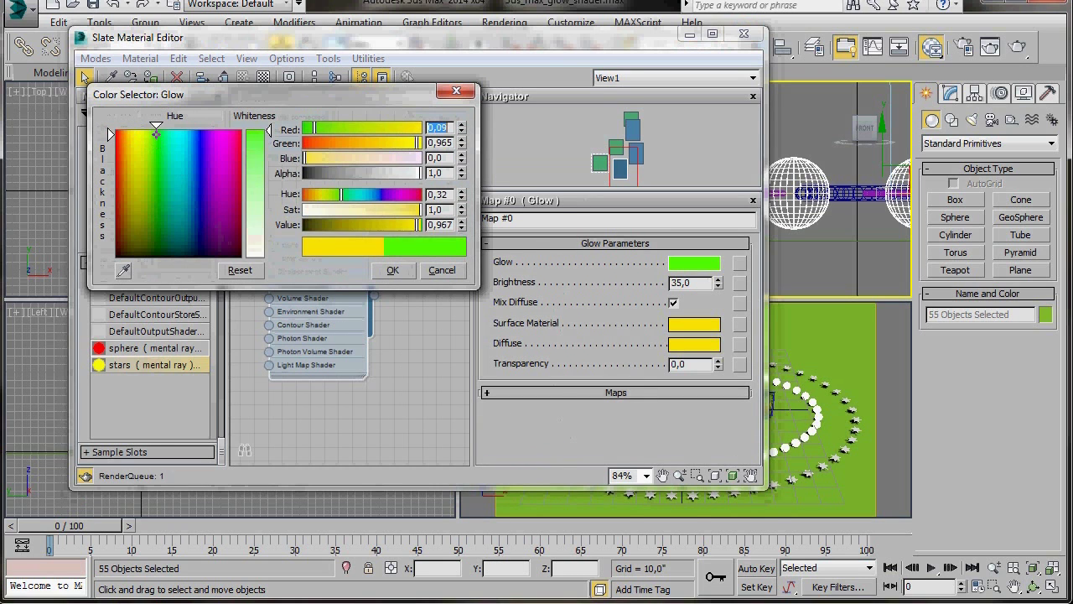
pyautogui.click(391, 269)
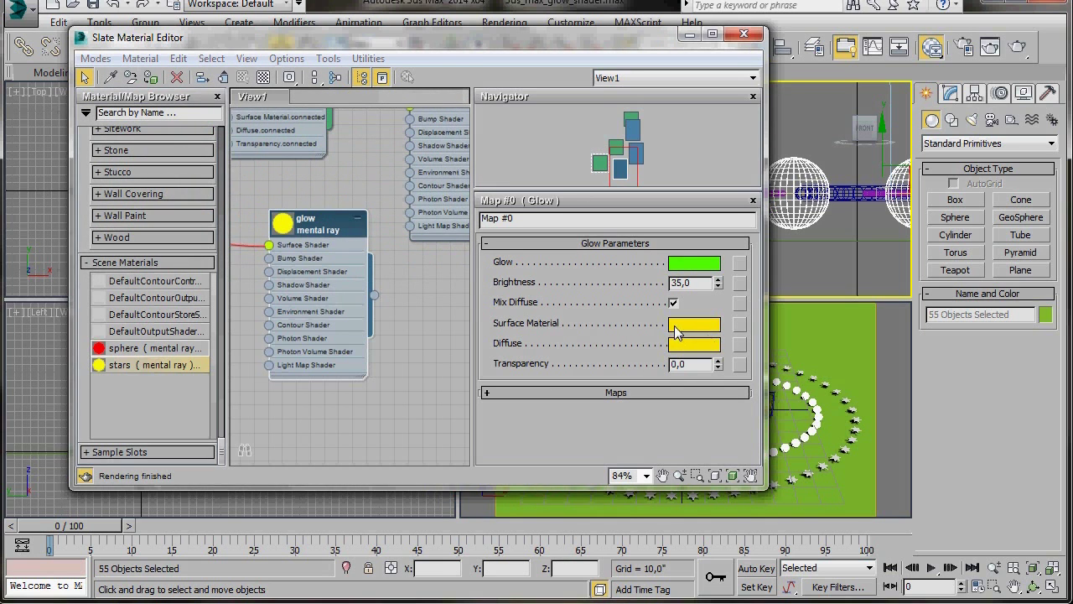
# - Match the Surface Material and Diffuse colors of the glow material's Glow map to its green glow color
pyautogui.click(685, 324)
pyautogui.click(123, 270)
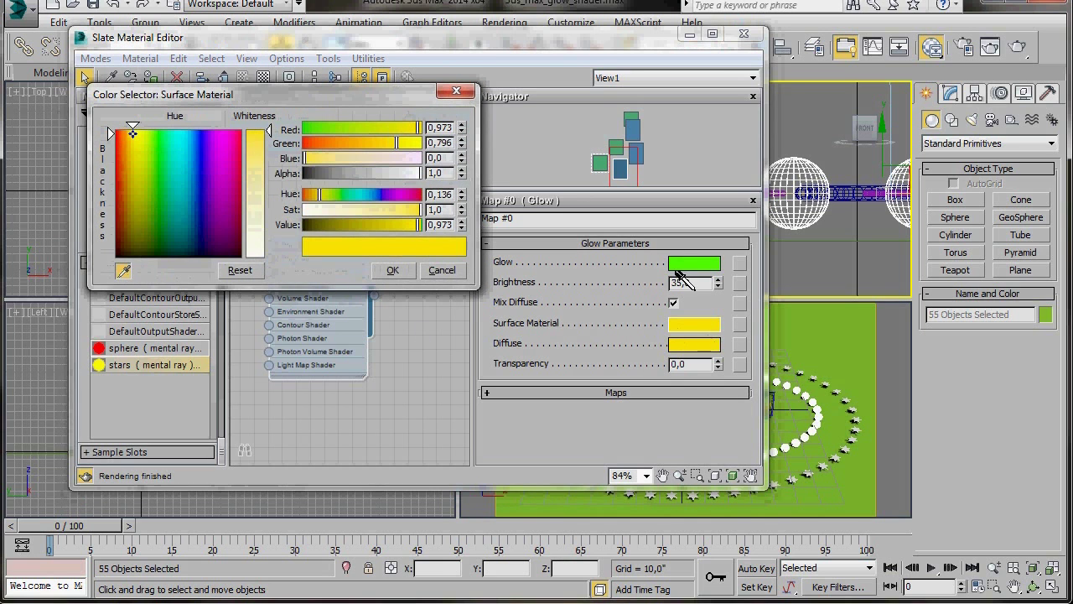
pyautogui.click(675, 262)
pyautogui.click(692, 344)
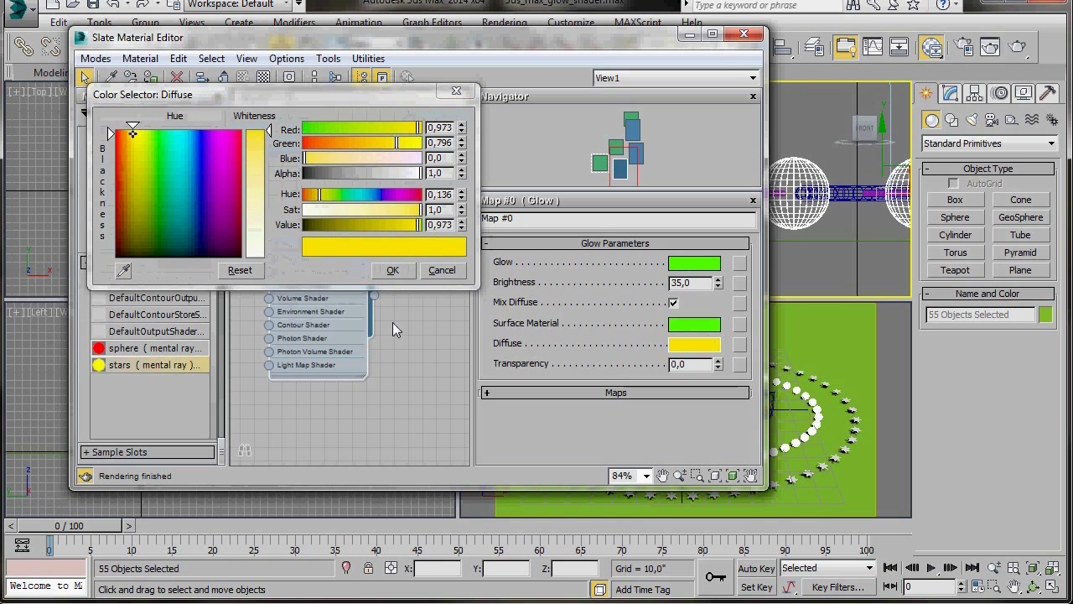
pyautogui.click(123, 270)
pyautogui.click(677, 324)
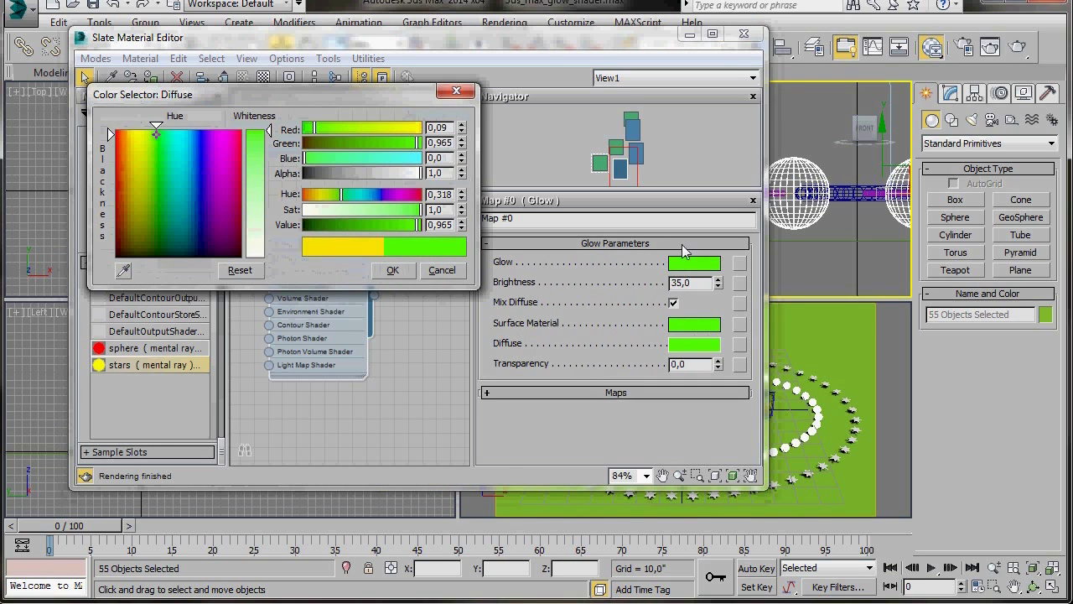
pyautogui.click(393, 270)
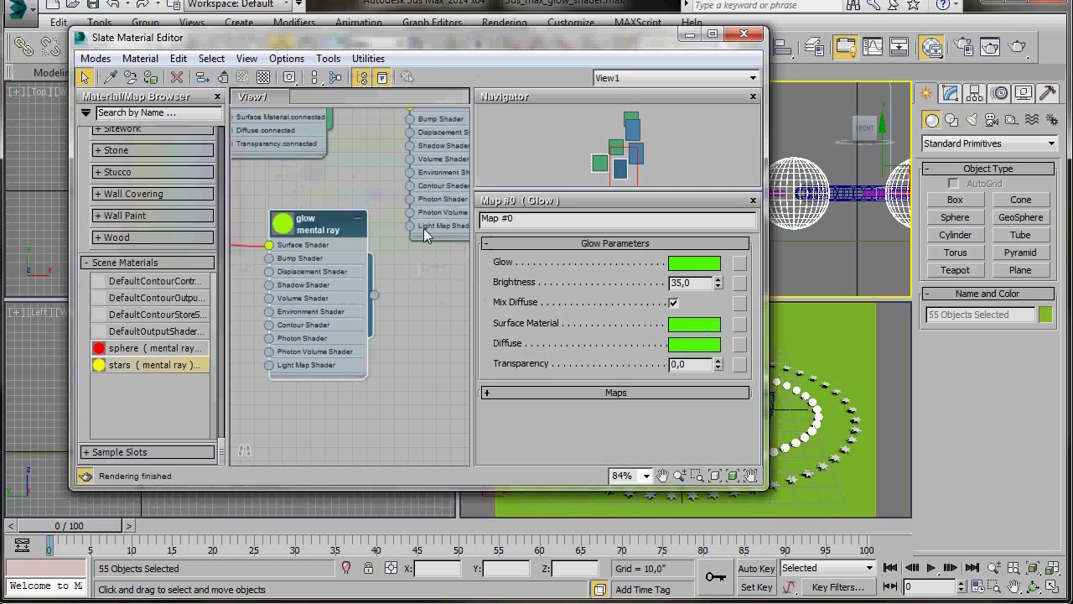
# - Assign the green glow material to the large GLOW text in the camera view
pyautogui.moveTo(445, 47); pyautogui.dragTo(379, 39)
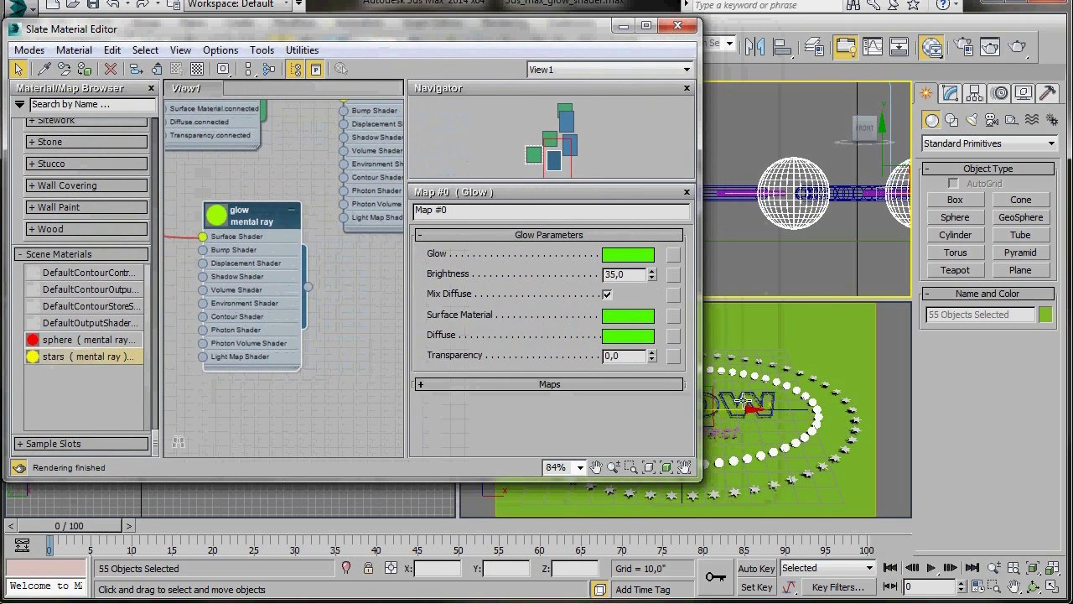
pyautogui.click(743, 401)
pyautogui.moveTo(309, 291); pyautogui.dragTo(742, 403)
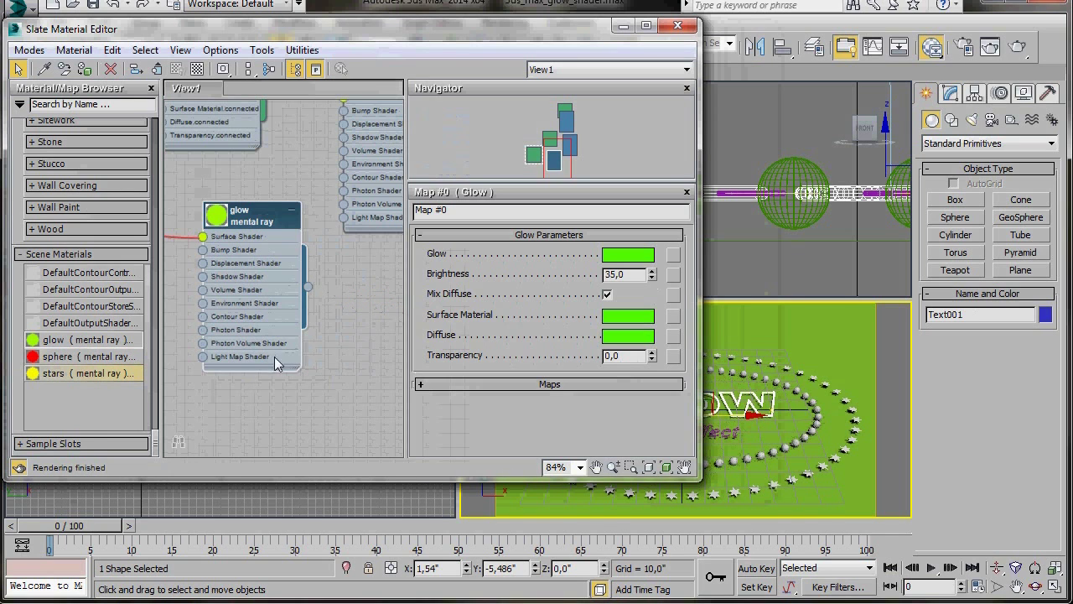
# - Lay out all nodes neatly and add a separate copy of the stars scene material in the empty area below them
pyautogui.moveTo(274, 357); pyautogui.dragTo(331, 349, button='middle')
pyautogui.press('l')
pyautogui.moveTo(269, 421); pyautogui.dragTo(285, 172, button='middle')
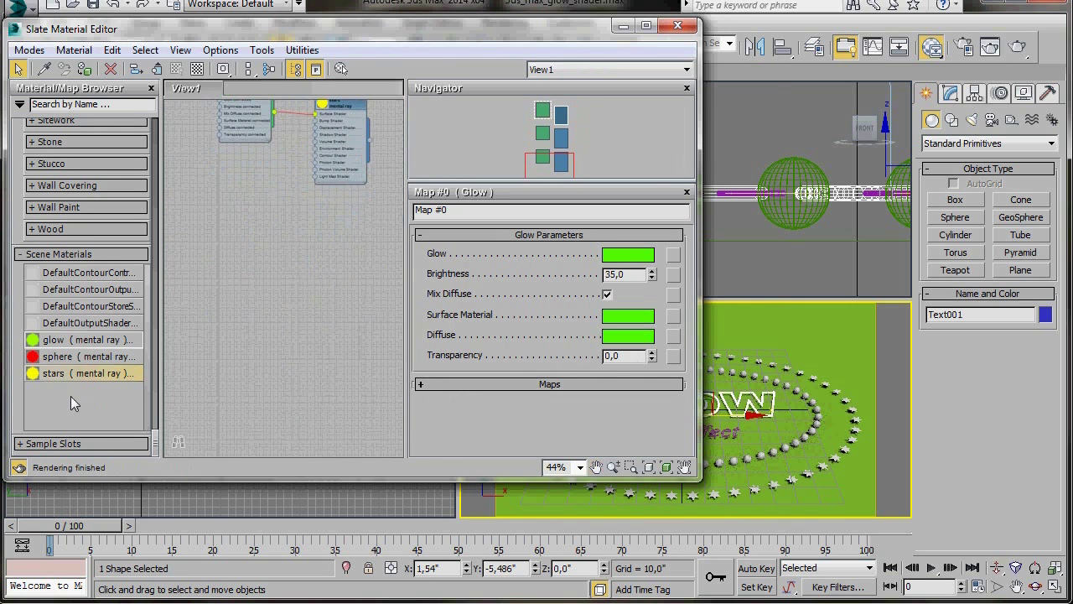
pyautogui.moveTo(97, 369); pyautogui.dragTo(267, 245)
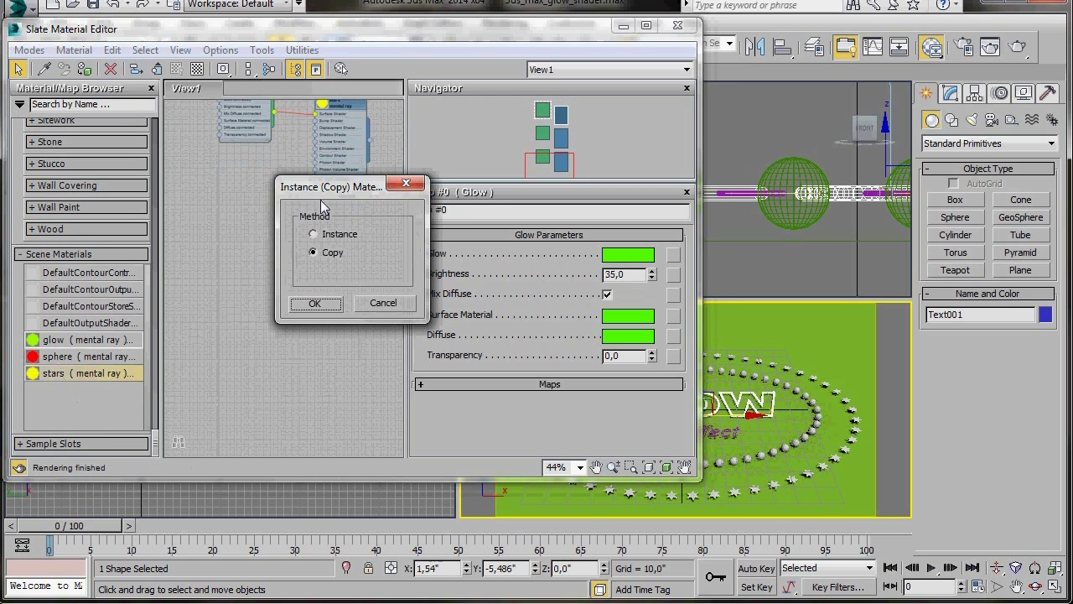
pyautogui.click(312, 304)
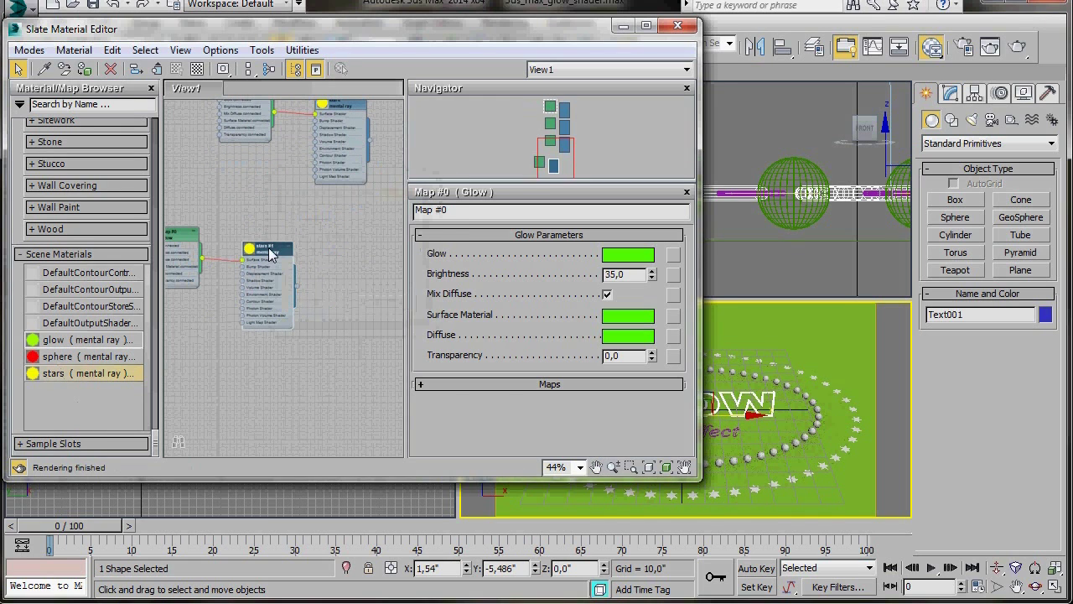
# - Set the glow color of the copied stars material's Glow map to cyan (red 0, green 0.976, blue 0.918)
pyautogui.doubleClick(269, 254)
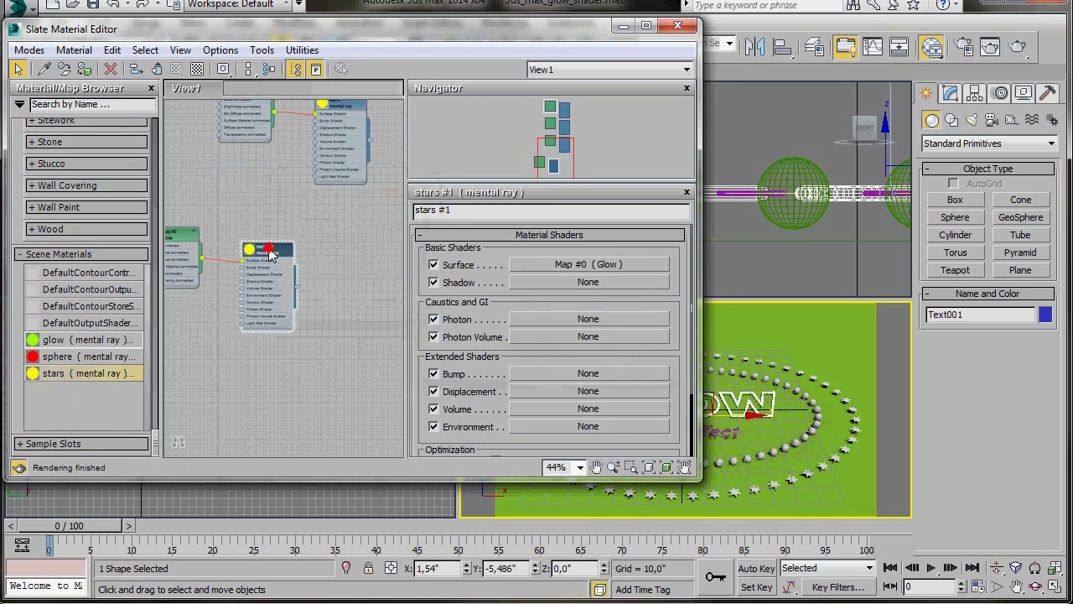
pyautogui.click(555, 265)
pyautogui.click(612, 255)
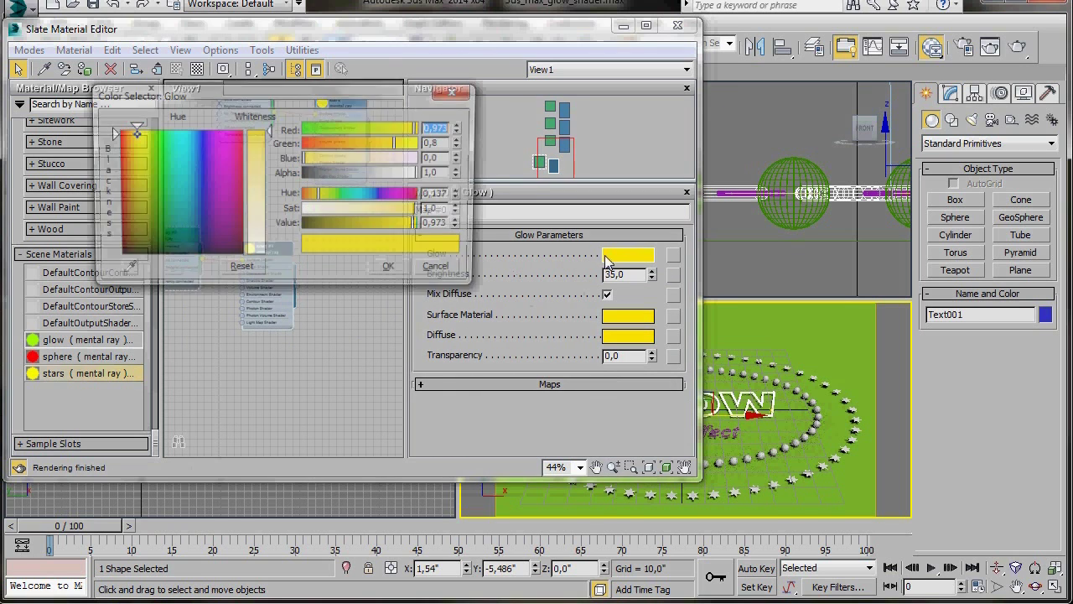
pyautogui.click(178, 138)
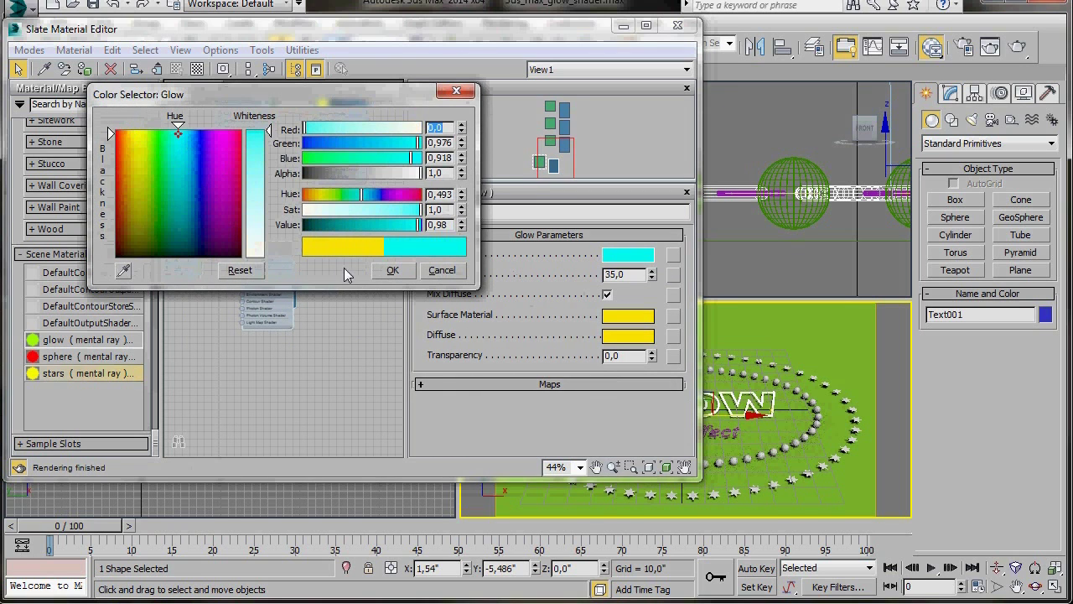
pyautogui.click(392, 270)
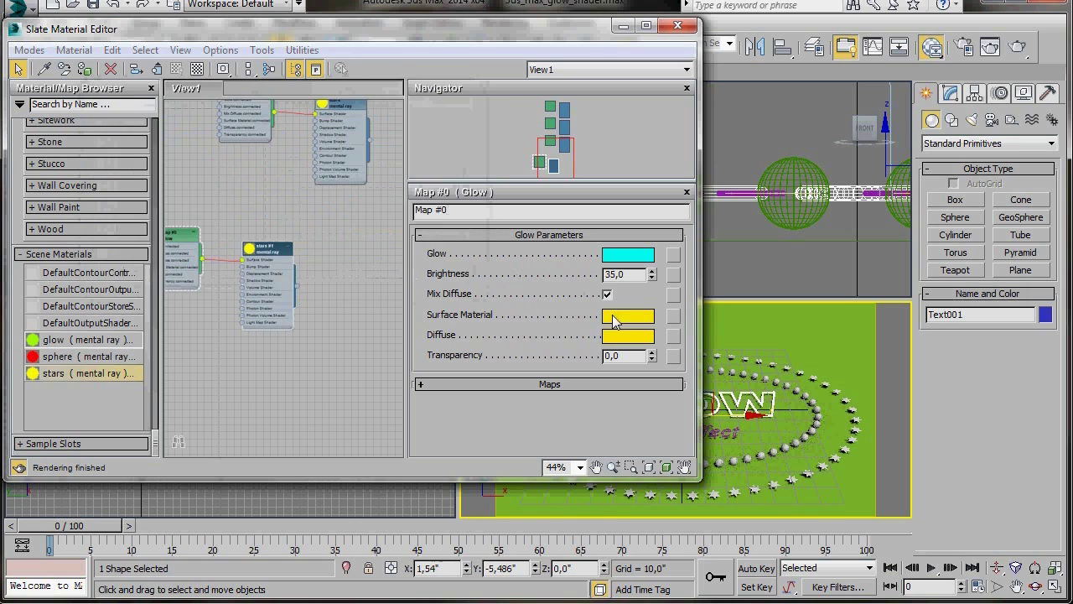
# - Match the Surface Material and Diffuse colors of the same Glow map to its cyan glow color
pyautogui.click(628, 315)
pyautogui.moveTo(616, 255); pyautogui.dragTo(625, 336)
pyautogui.click(634, 336)
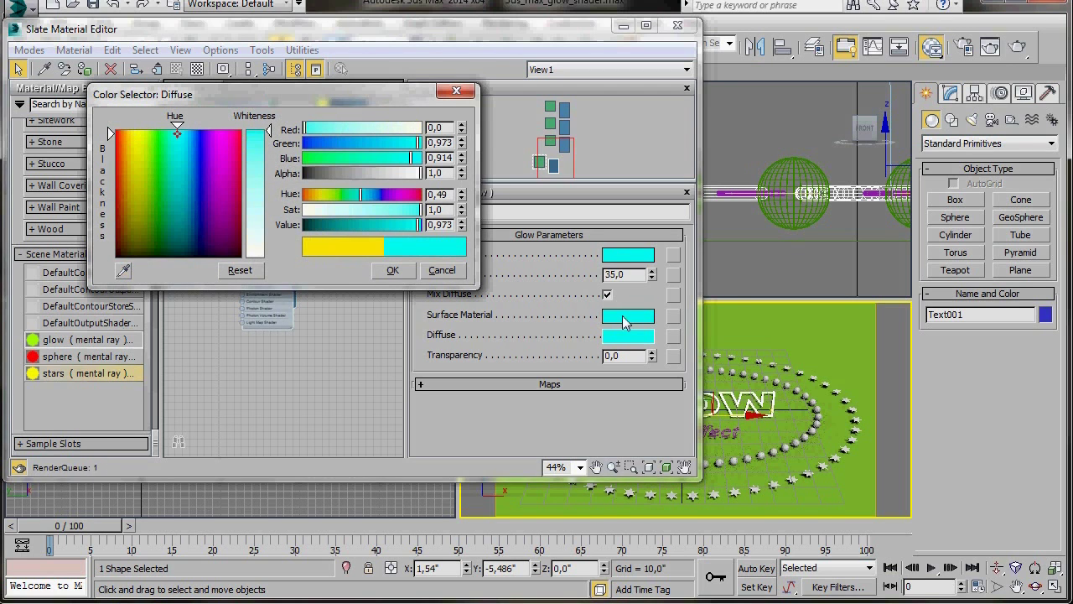
pyautogui.click(389, 270)
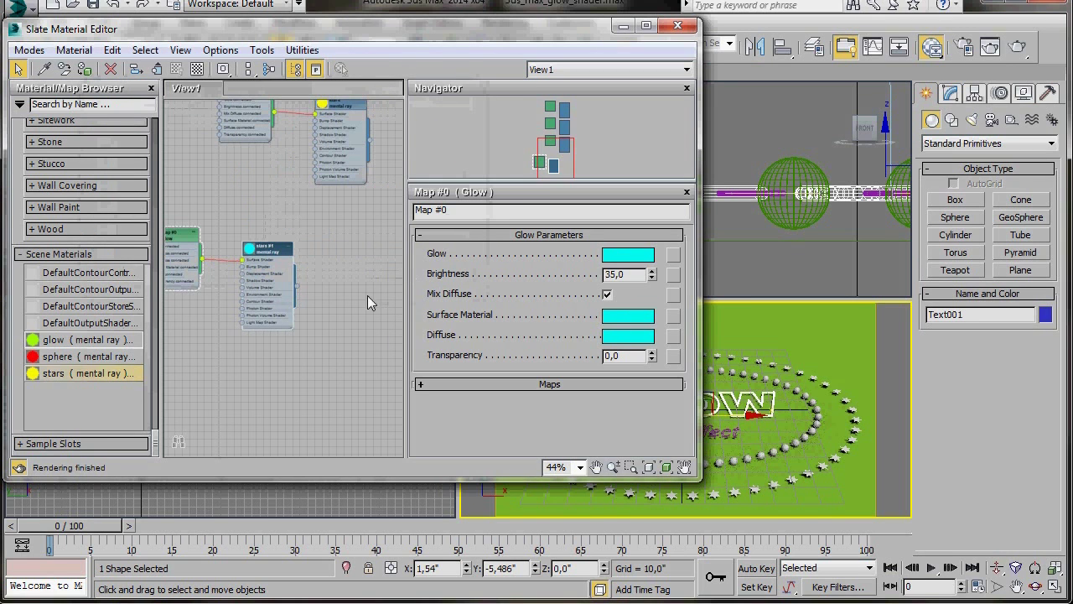
# - Rename the cyan copy of the stars material as "light effect"
pyautogui.moveTo(281, 287); pyautogui.dragTo(344, 283, button='middle')
pyautogui.doubleClick(334, 250)
pyautogui.moveTo(458, 213); pyautogui.dragTo(392, 213)
pyautogui.press('BackSpace')
pyautogui.write('light effect')
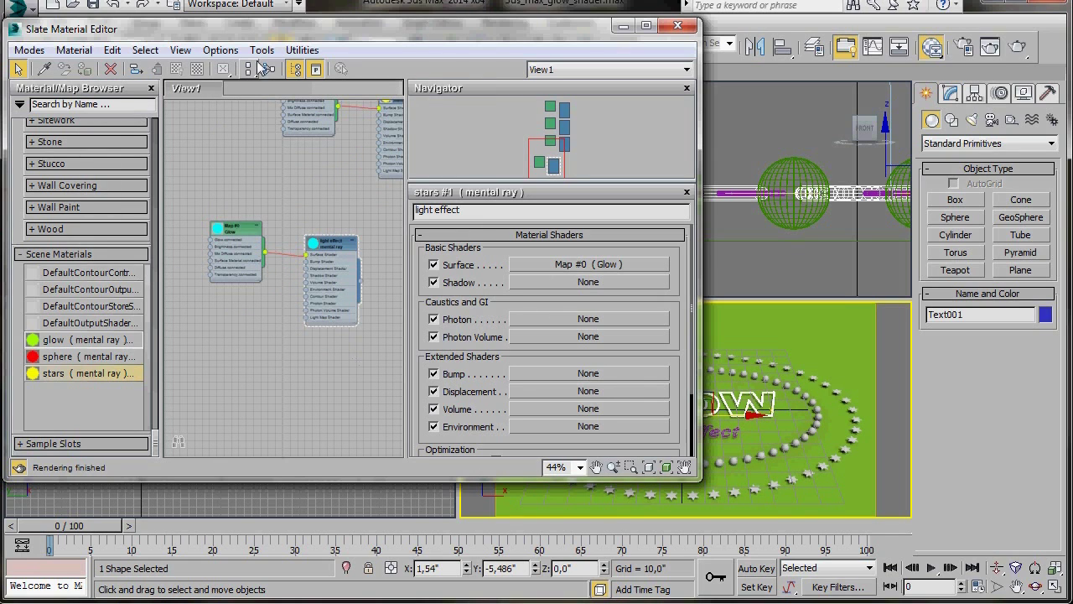
# - Assign the light effect material to the smaller "light effect" text below the GLOW text
pyautogui.moveTo(549, 38); pyautogui.dragTo(518, 40)
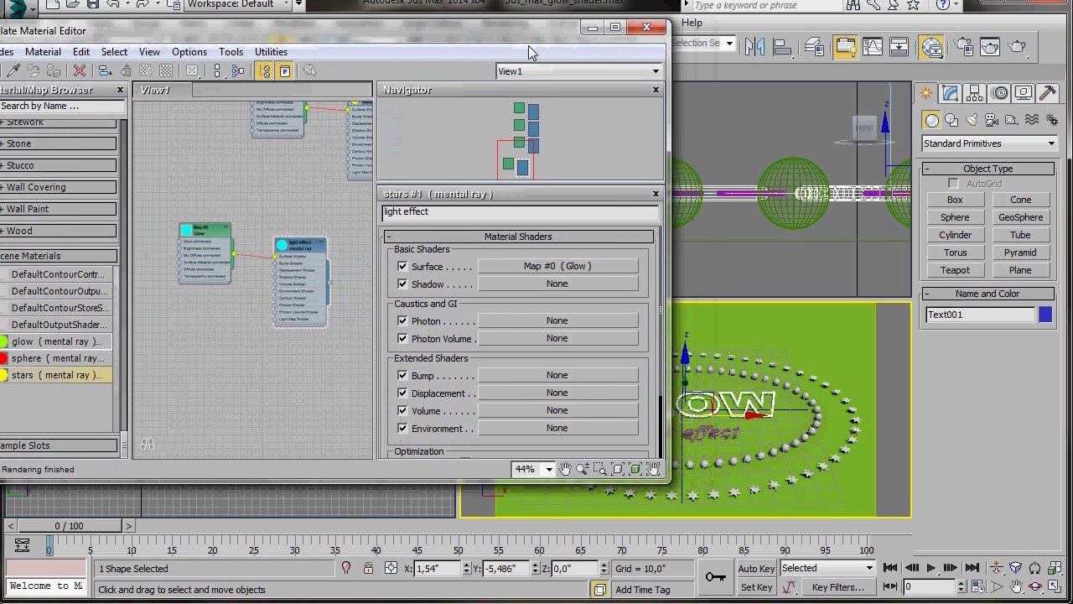
pyautogui.click(716, 433)
pyautogui.moveTo(329, 283); pyautogui.dragTo(706, 431)
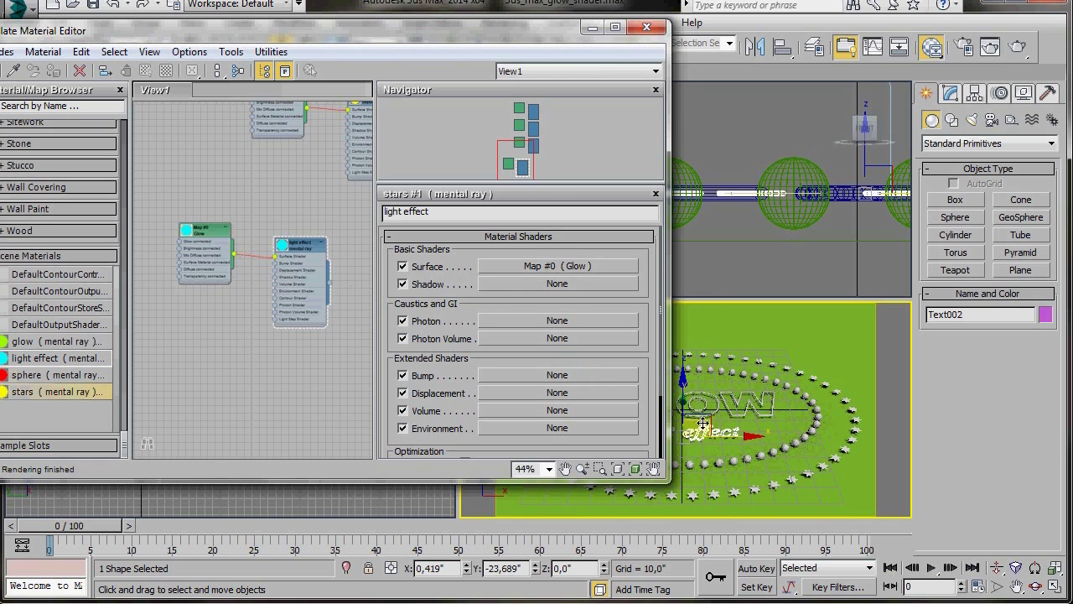
# - Create a Standard material in an empty area of the material view and name it "ground"
pyautogui.moveTo(131, 35); pyautogui.dragTo(186, 17)
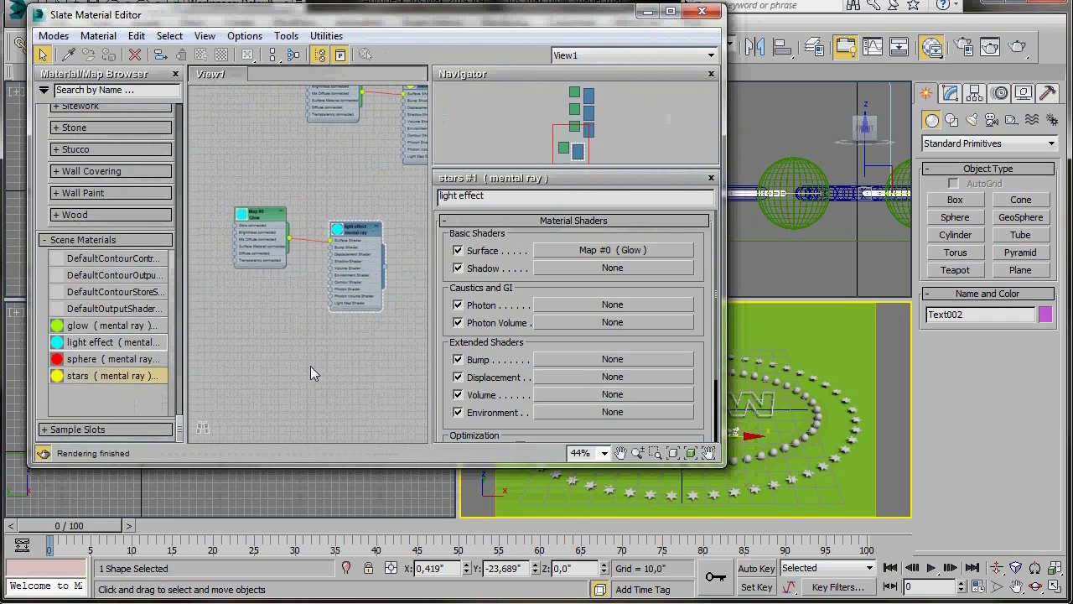
pyautogui.rightClick(287, 337)
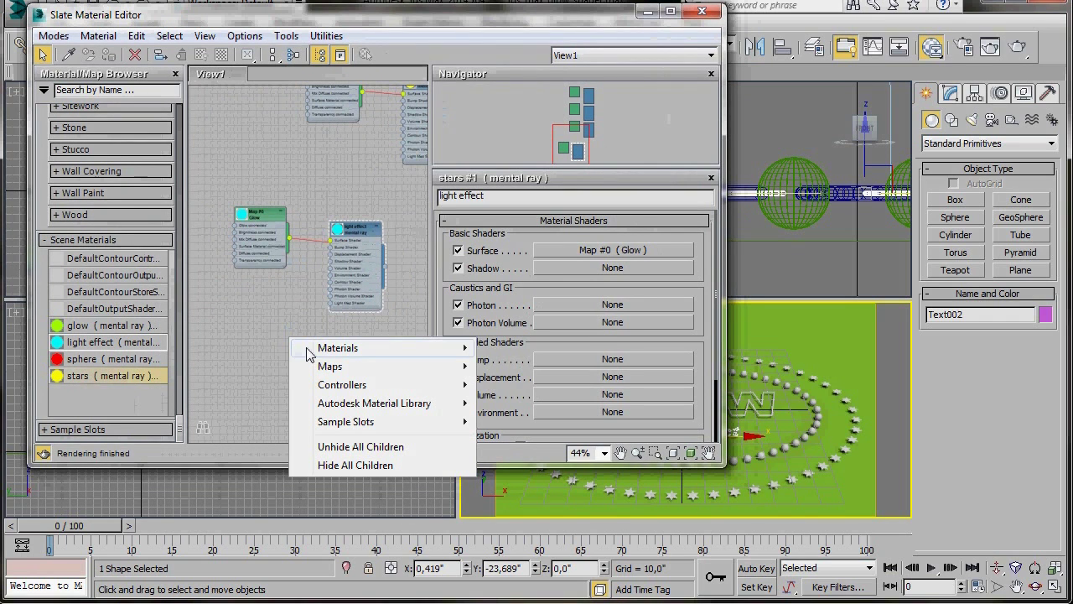
pyautogui.moveTo(345, 351)
pyautogui.moveTo(501, 352)
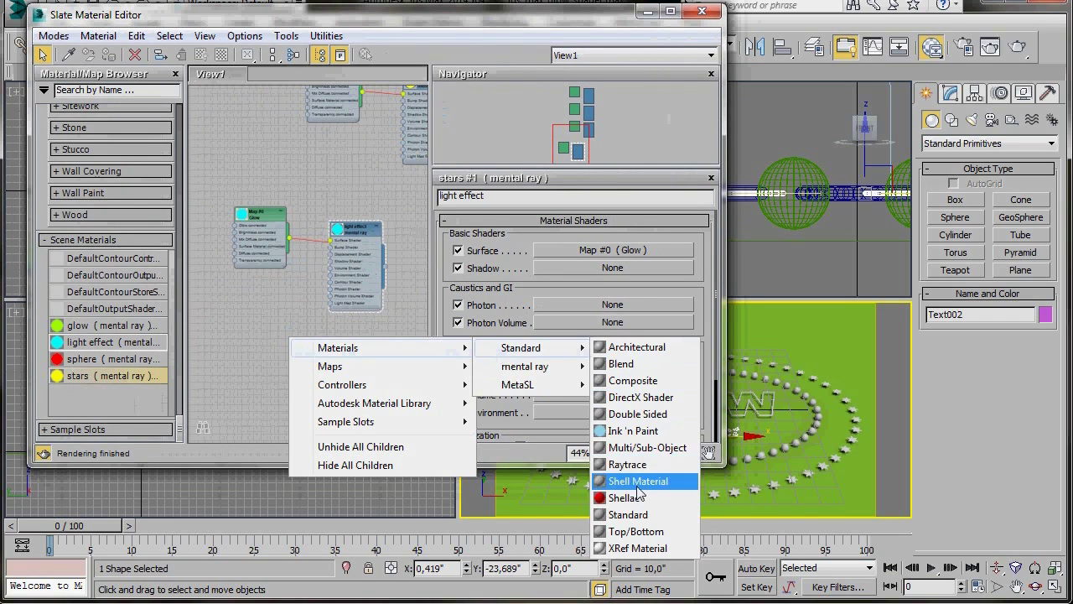
pyautogui.click(631, 516)
pyautogui.doubleClick(299, 338)
pyautogui.scroll(5, 299, 339)
pyautogui.scroll(3, 299, 340)
pyautogui.moveTo(299, 341); pyautogui.dragTo(360, 229, button='middle')
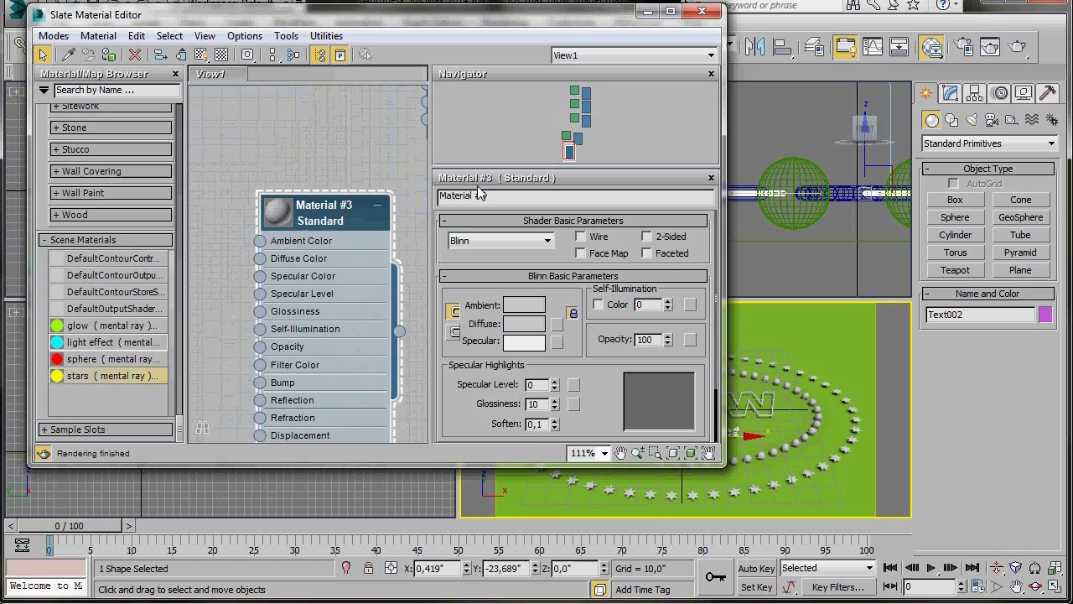
pyautogui.click(491, 197)
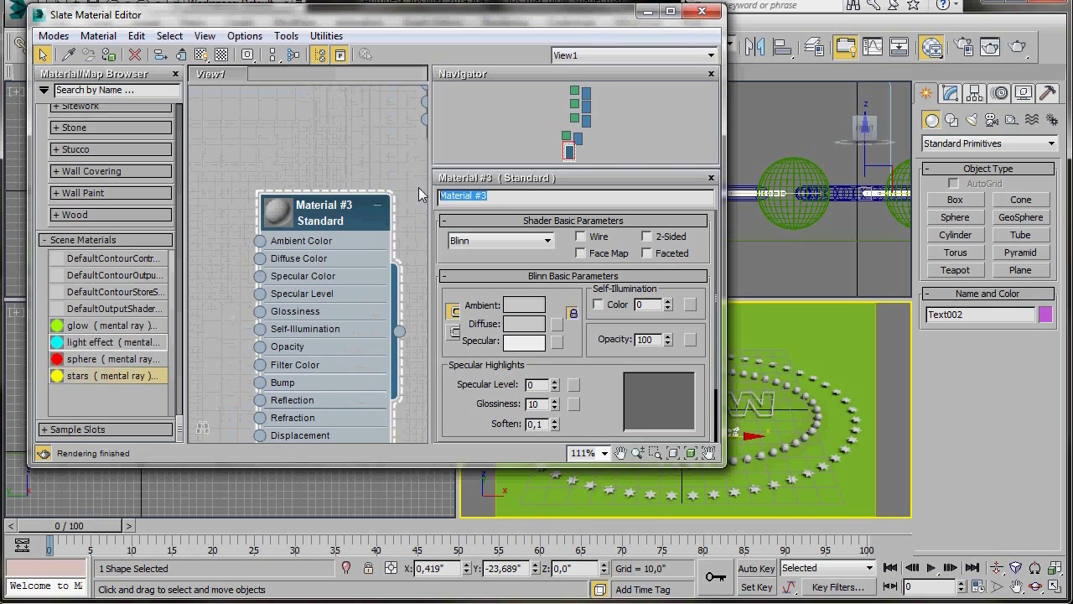
pyautogui.write('ground')
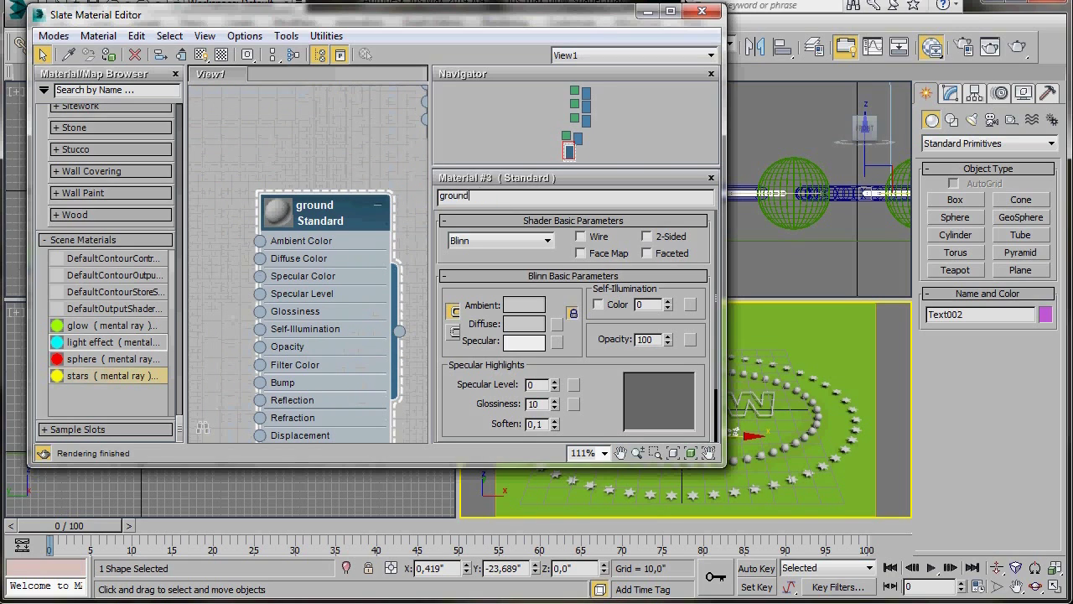
# - Add an Ambient/Reflective Occlusion map to the Diffuse color of the ground material
pyautogui.moveTo(361, 219); pyautogui.dragTo(379, 181)
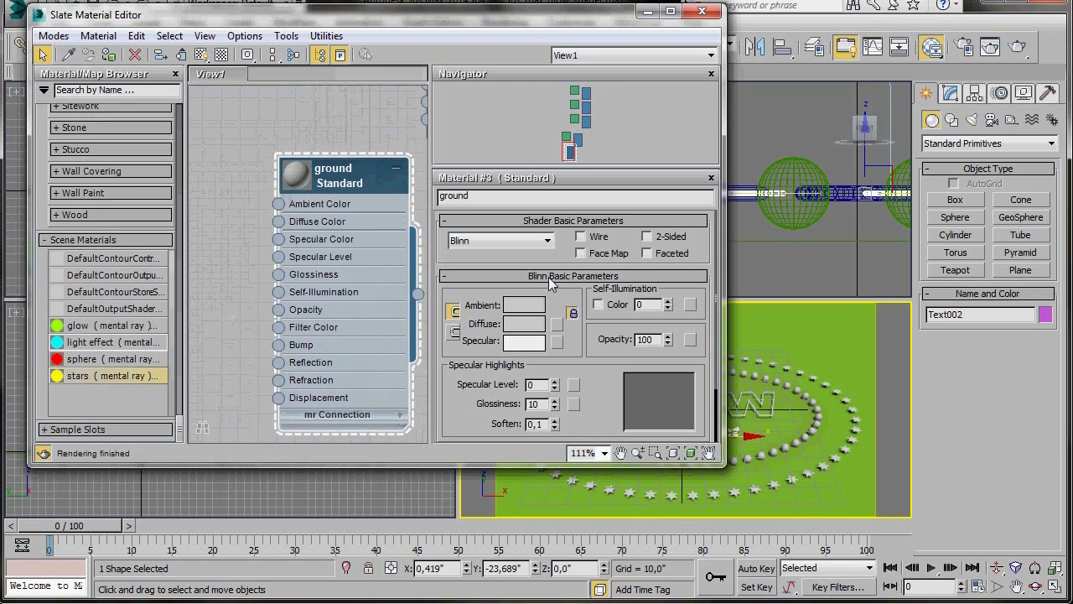
pyautogui.click(557, 325)
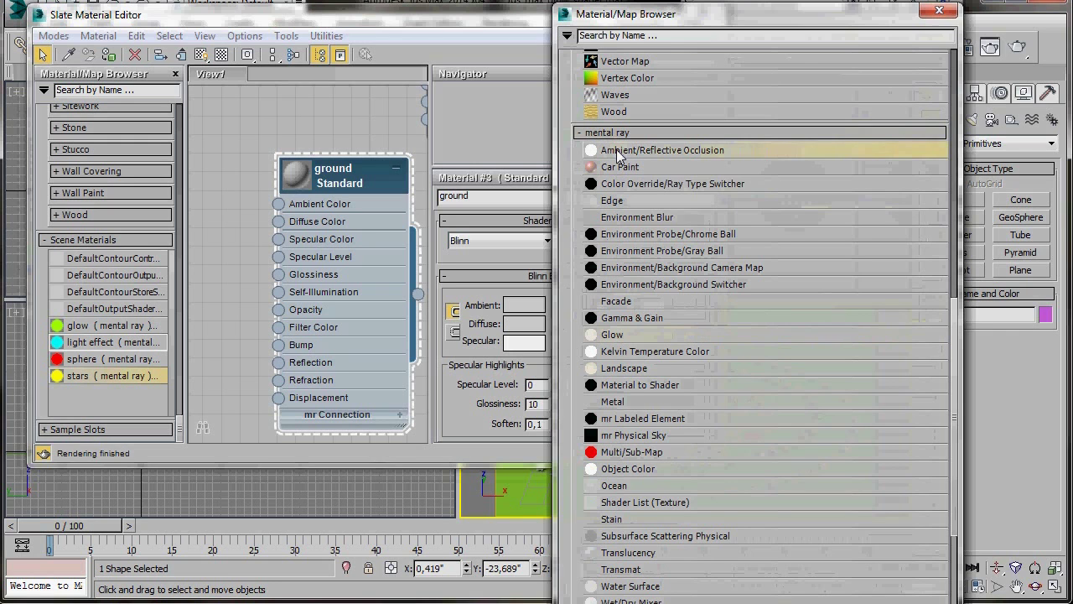
pyautogui.click(615, 151)
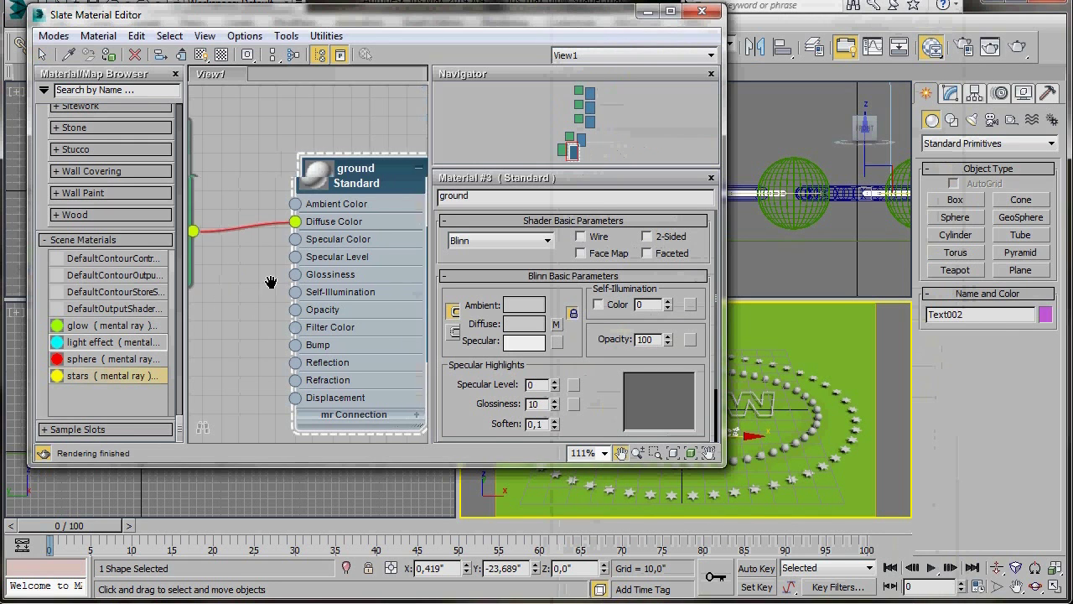
# - Set the occlusion map's Bright color to a very dark grey (red, green and blue 0.031)
pyautogui.moveTo(360, 247); pyautogui.dragTo(335, 350, button='middle')
pyautogui.scroll(-1, 322, 268)
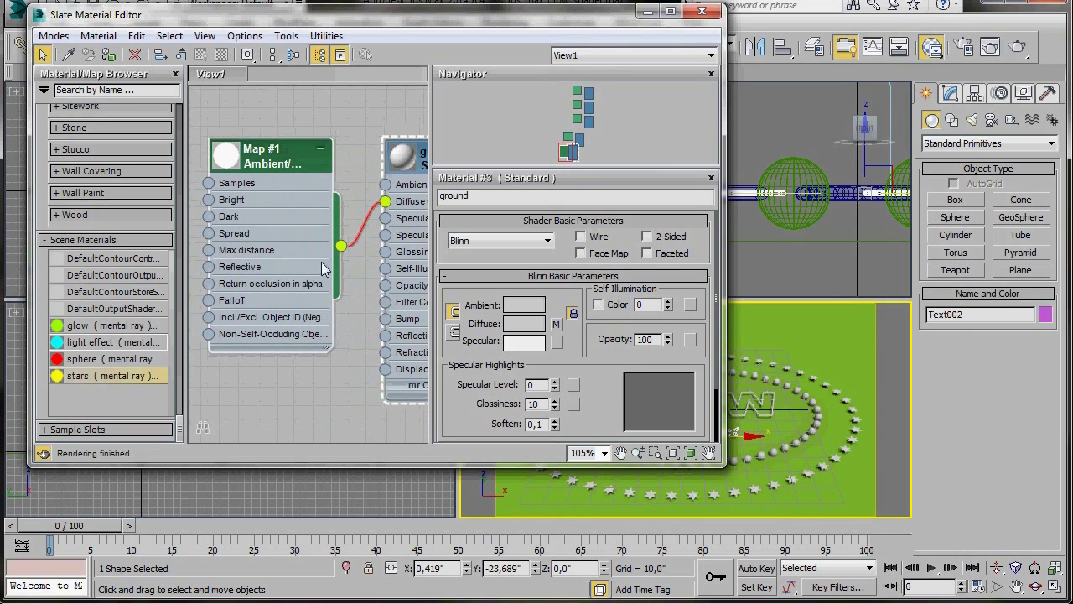
pyautogui.doubleClick(282, 155)
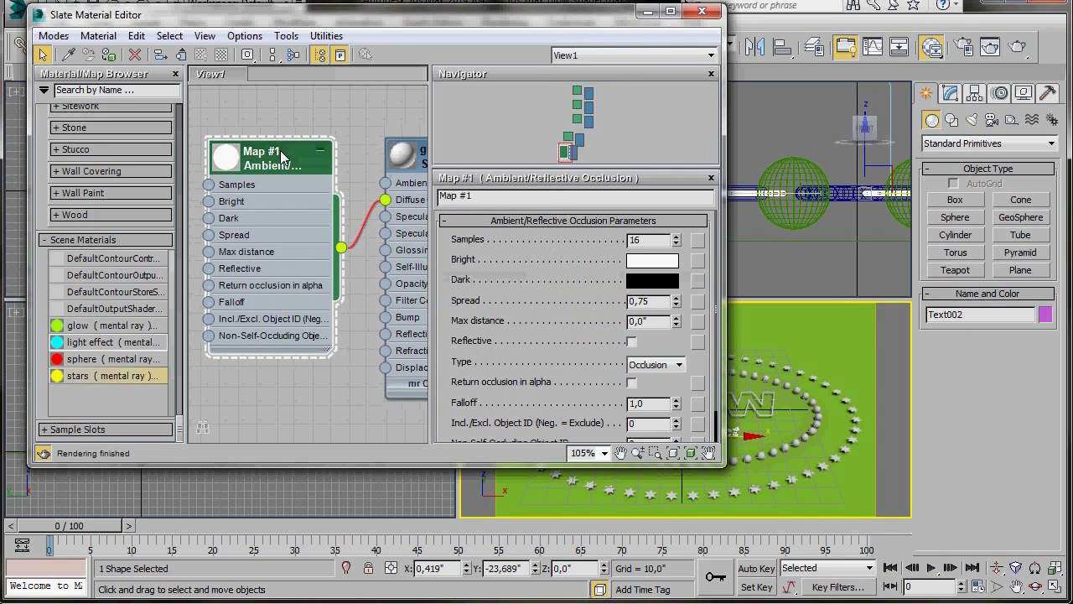
pyautogui.click(650, 262)
pyautogui.moveTo(270, 259); pyautogui.dragTo(269, 132)
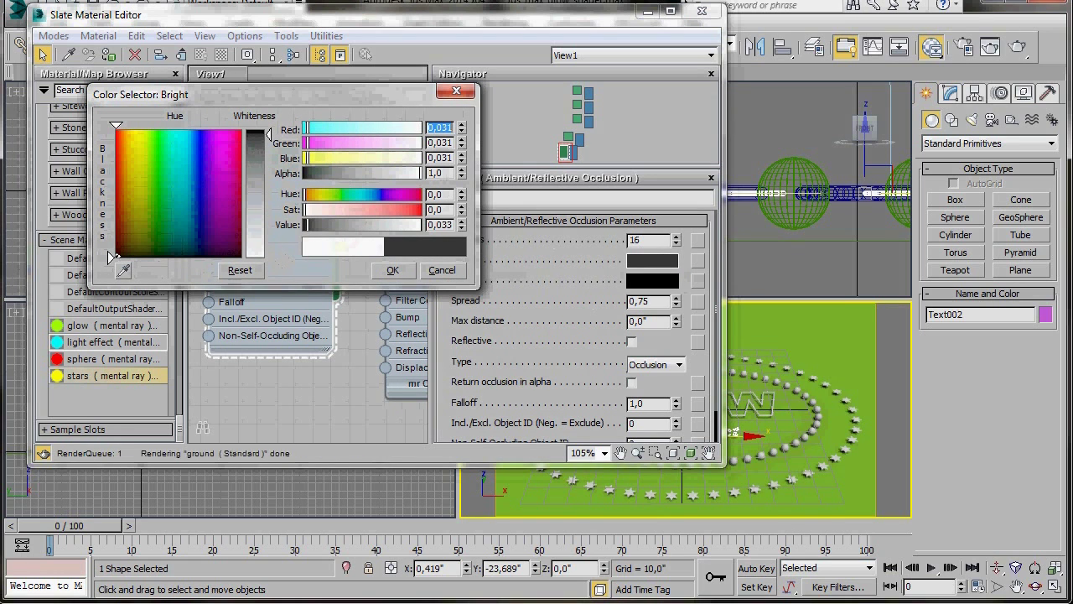
pyautogui.click(391, 273)
# - Assign the ground material to the ground plane in the camera view and close the material editor
pyautogui.moveTo(360, 373); pyautogui.dragTo(184, 344, button='middle')
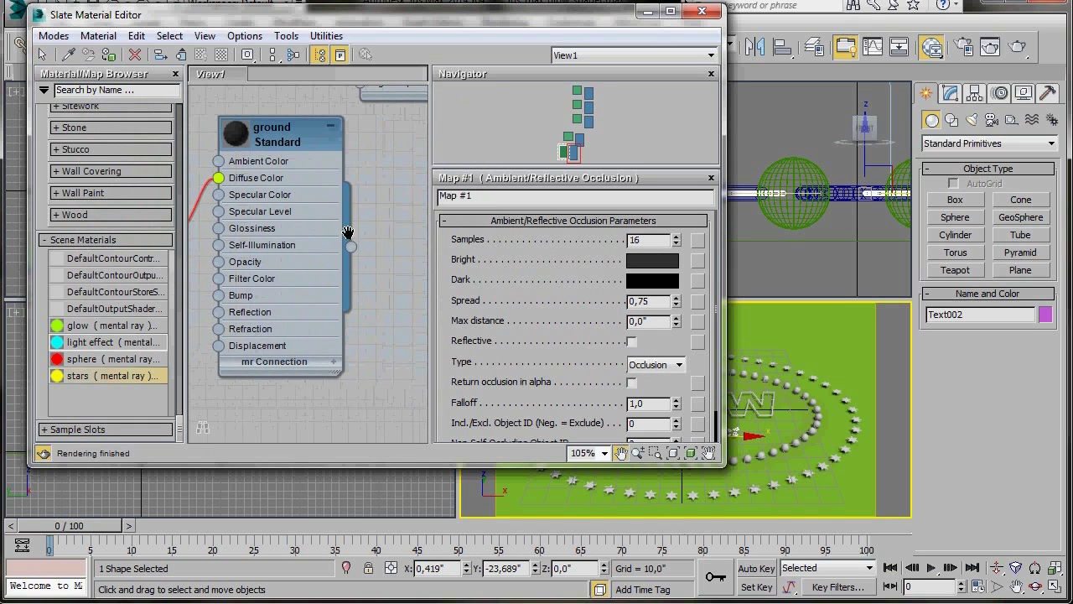
pyautogui.moveTo(352, 248); pyautogui.dragTo(839, 329)
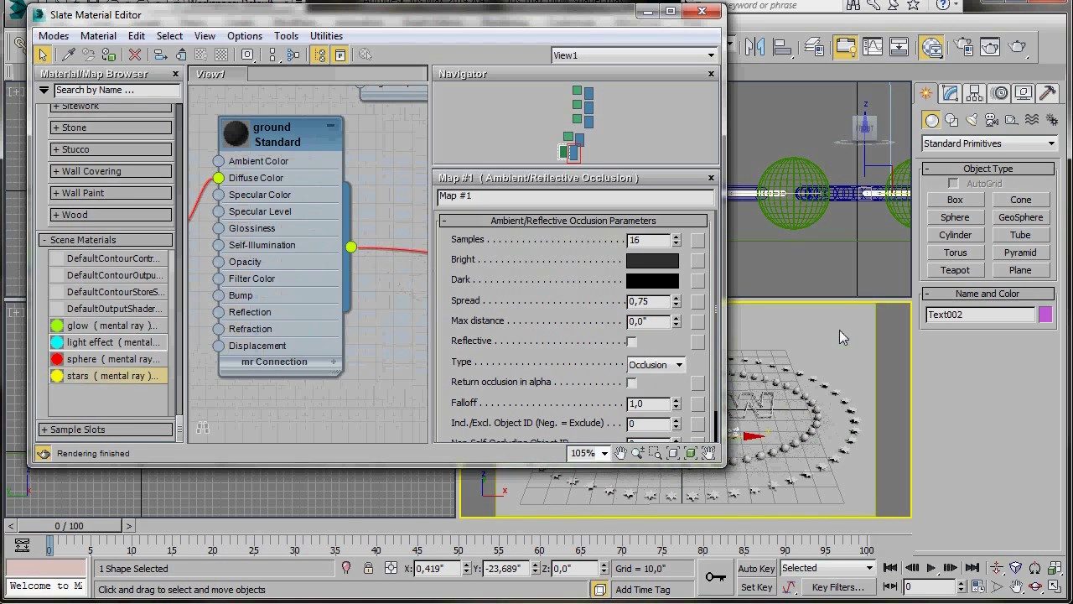
pyautogui.click(701, 12)
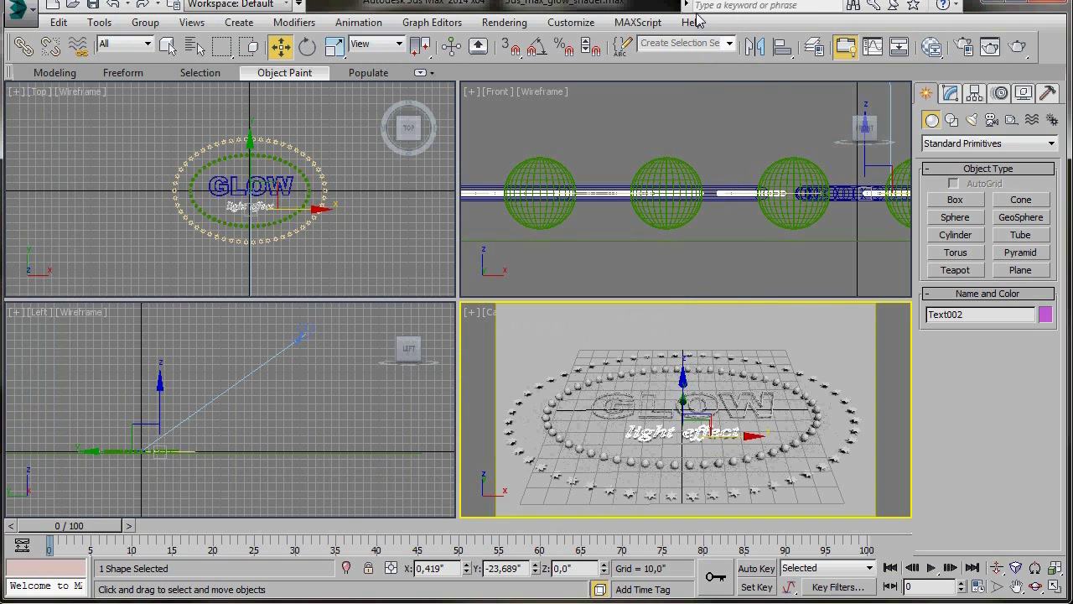
# - Truck the camera slightly so the sign sits a little higher in the camera view
pyautogui.click(1016, 585)
pyautogui.moveTo(677, 500); pyautogui.dragTo(677, 487)
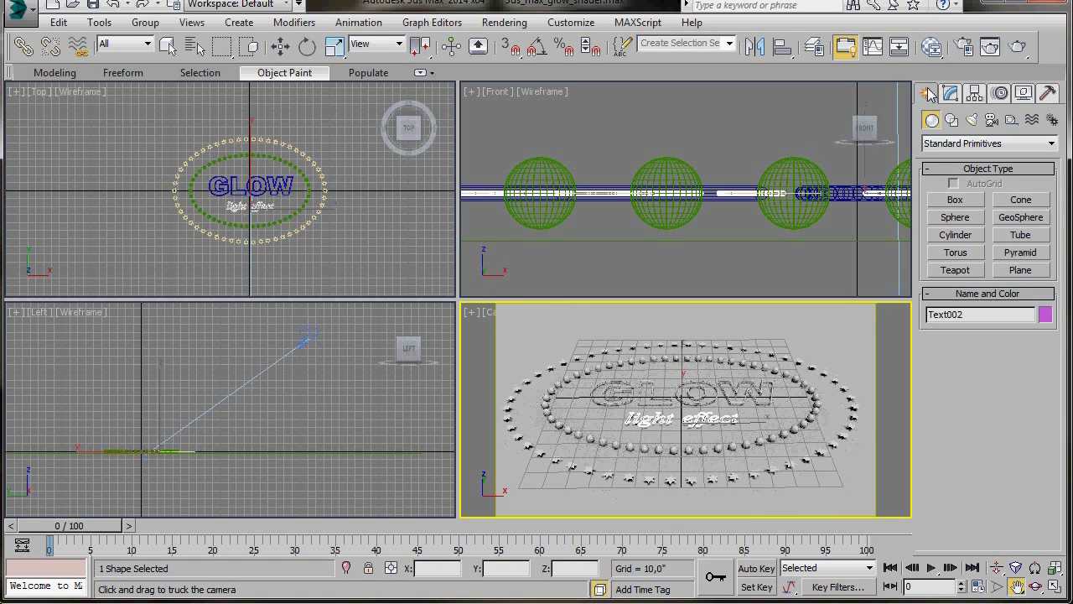
# - Create a Standard mr Area Spot light in the Top view, placed in front of the sign and aimed at the GLOW text
pyautogui.click(971, 120)
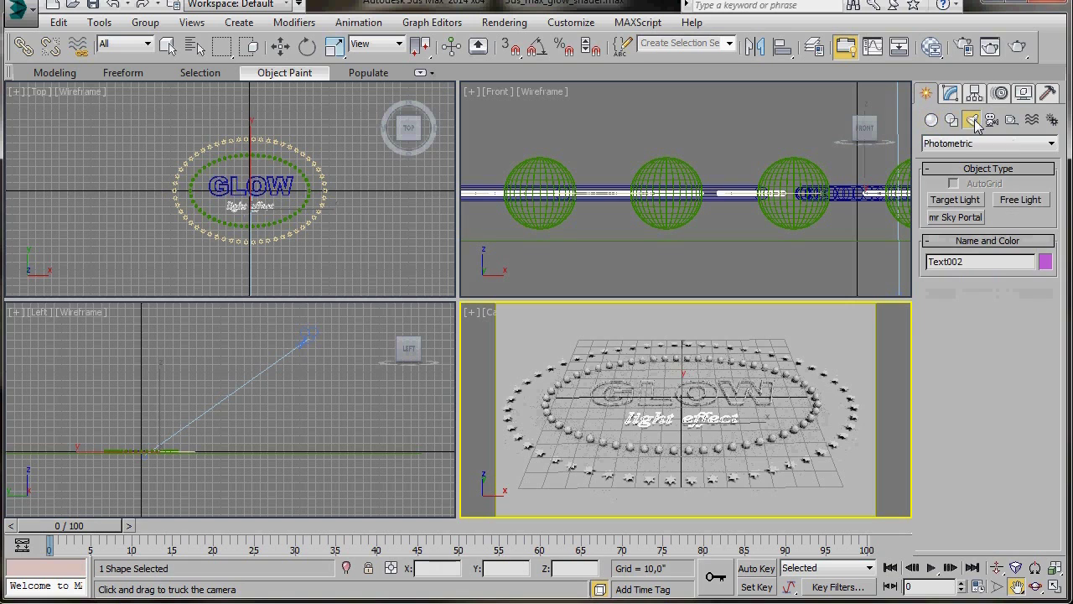
pyautogui.click(1049, 143)
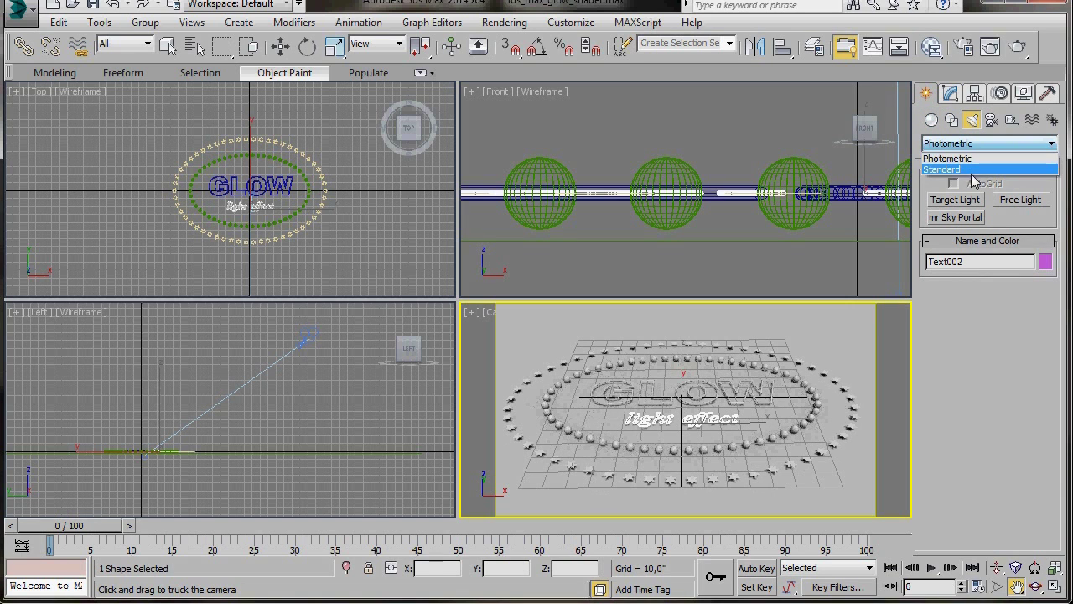
pyautogui.click(949, 170)
pyautogui.click(1026, 254)
pyautogui.moveTo(246, 290); pyautogui.dragTo(239, 260, button='middle')
pyautogui.moveTo(313, 274); pyautogui.dragTo(246, 159)
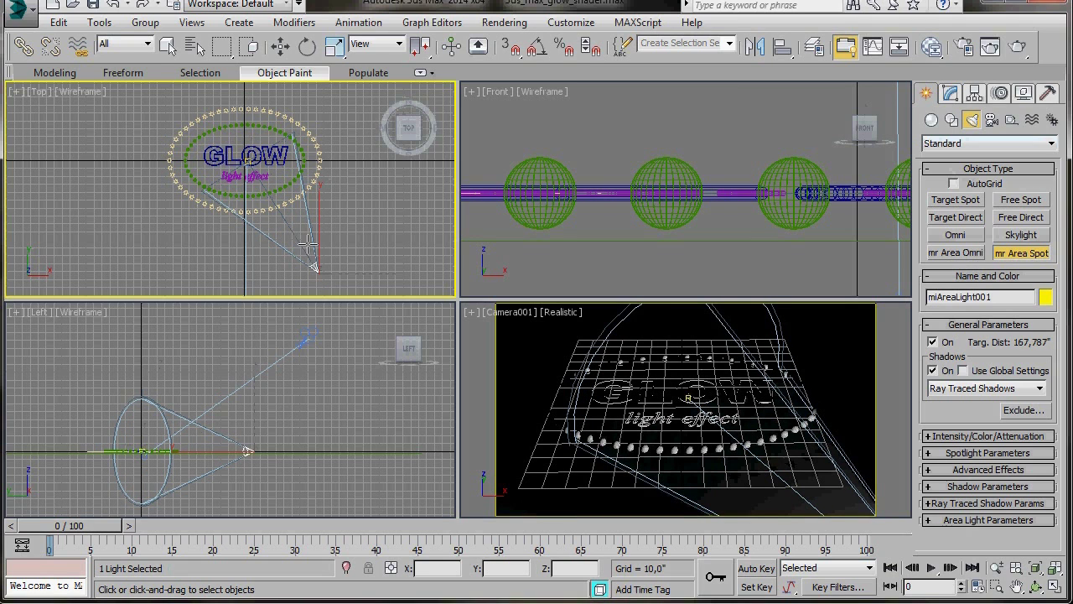
# - Move the area spot light up and away from the sign, to about X 145.8", Y -175.6", Z 122.9"
pyautogui.press('w')
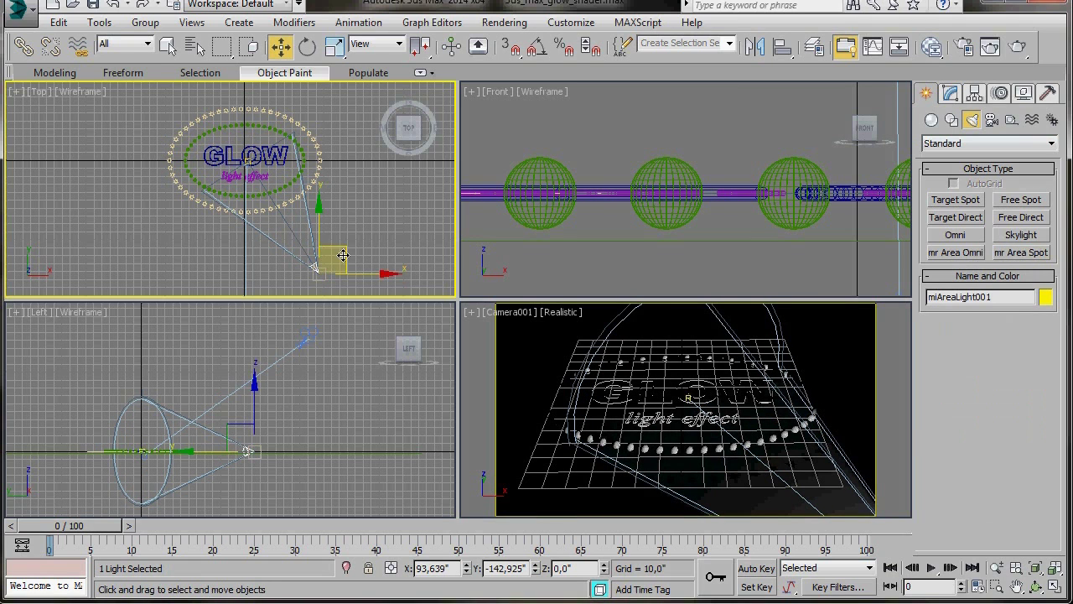
pyautogui.moveTo(384, 273); pyautogui.dragTo(402, 258)
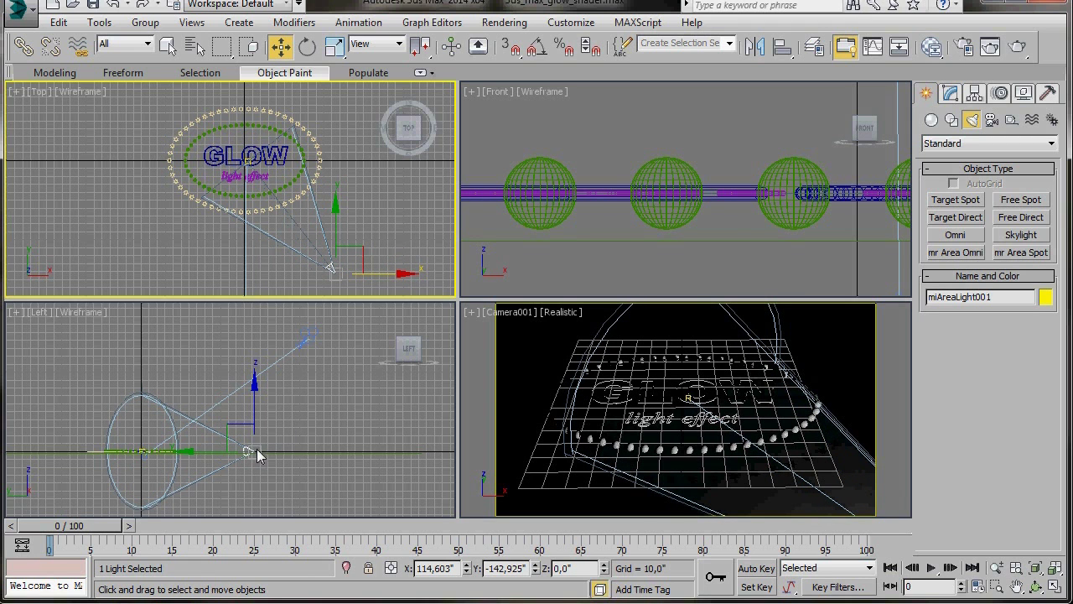
pyautogui.moveTo(255, 454); pyautogui.dragTo(249, 359)
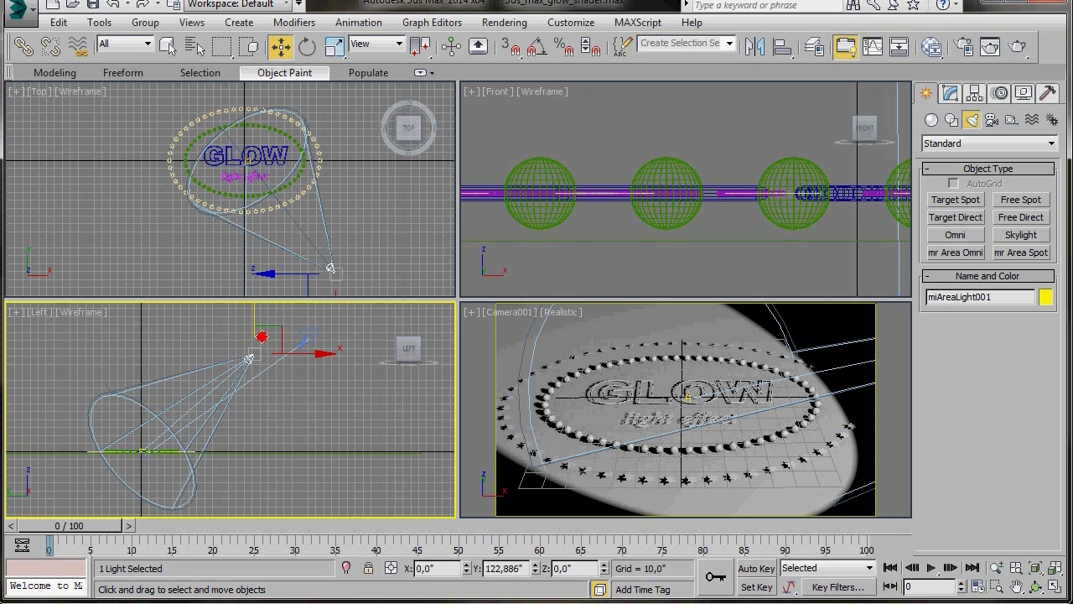
pyautogui.scroll(-5, 279, 190)
pyautogui.scroll(5, 288, 232)
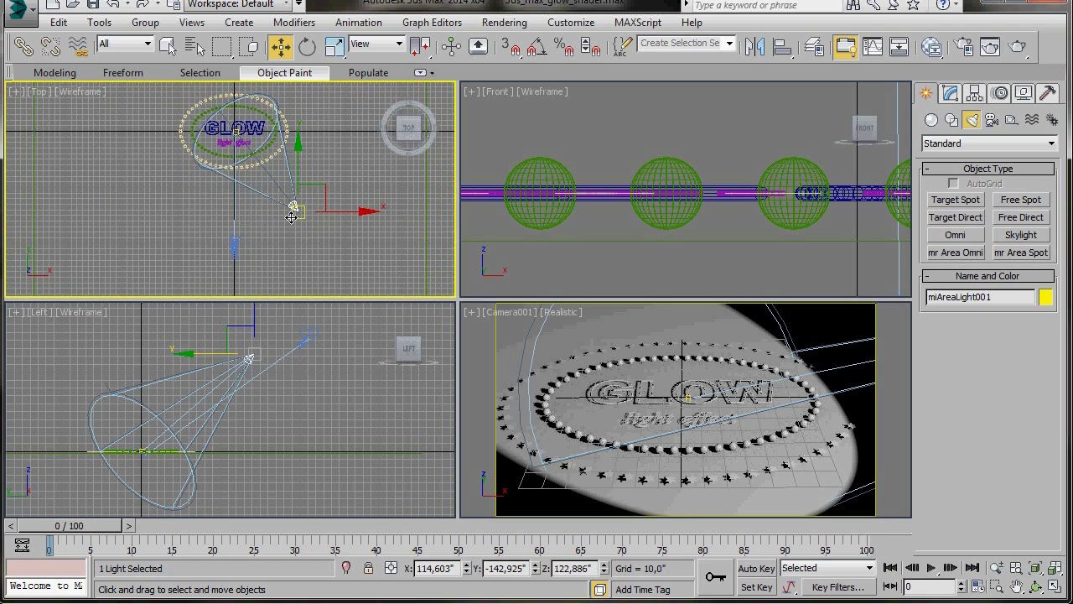
pyautogui.moveTo(321, 193)
pyautogui.mouseDown()
pyautogui.moveTo(336, 210)
pyautogui.moveTo(311, 221)
pyautogui.mouseUp()
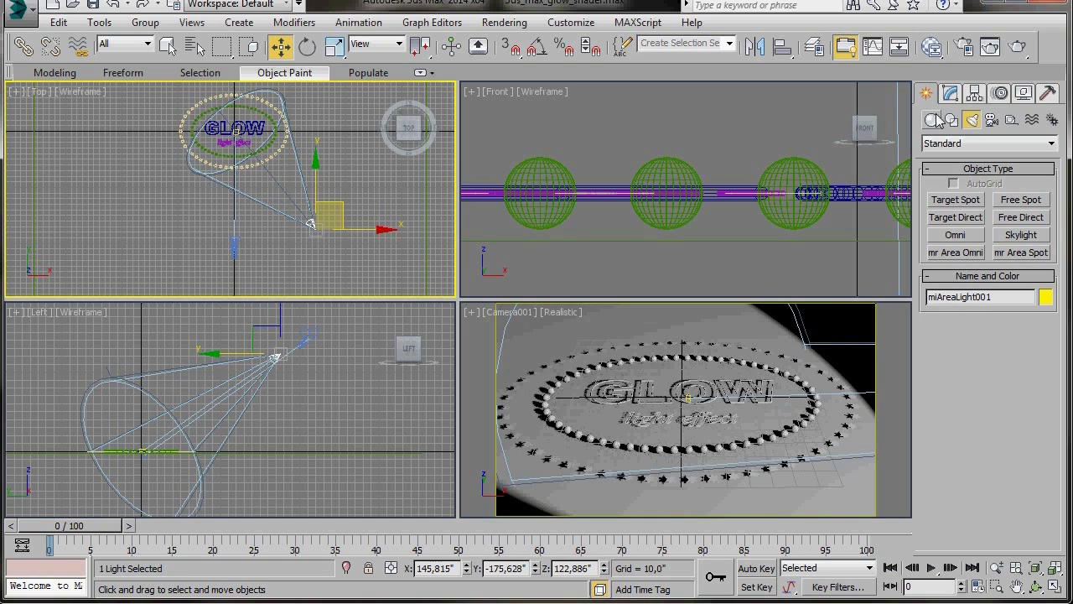
# - Enable Overshoot for the area spot light's cone
pyautogui.click(950, 94)
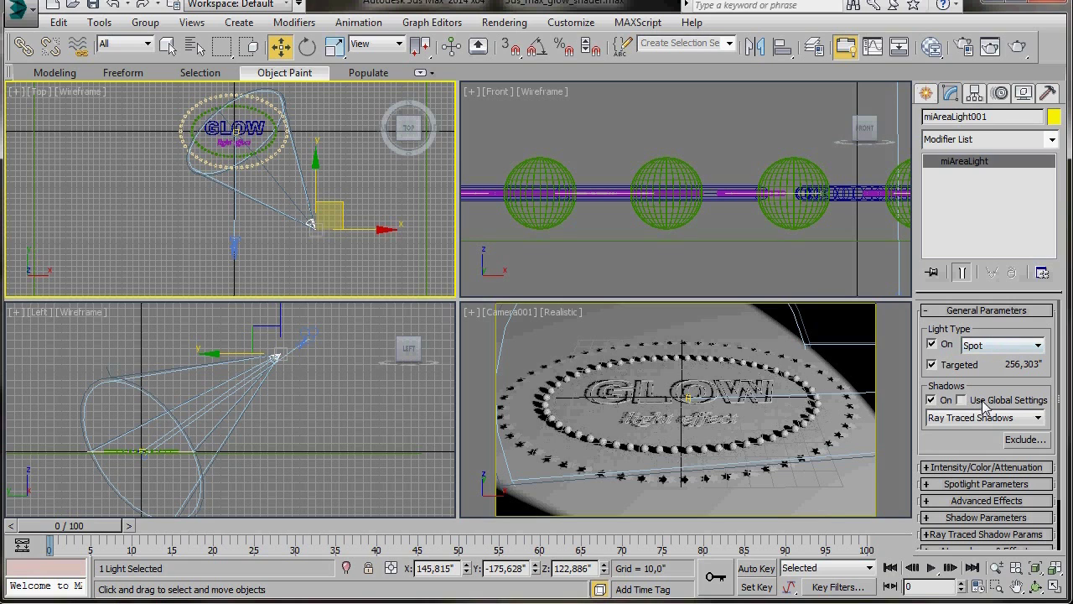
pyautogui.click(928, 467)
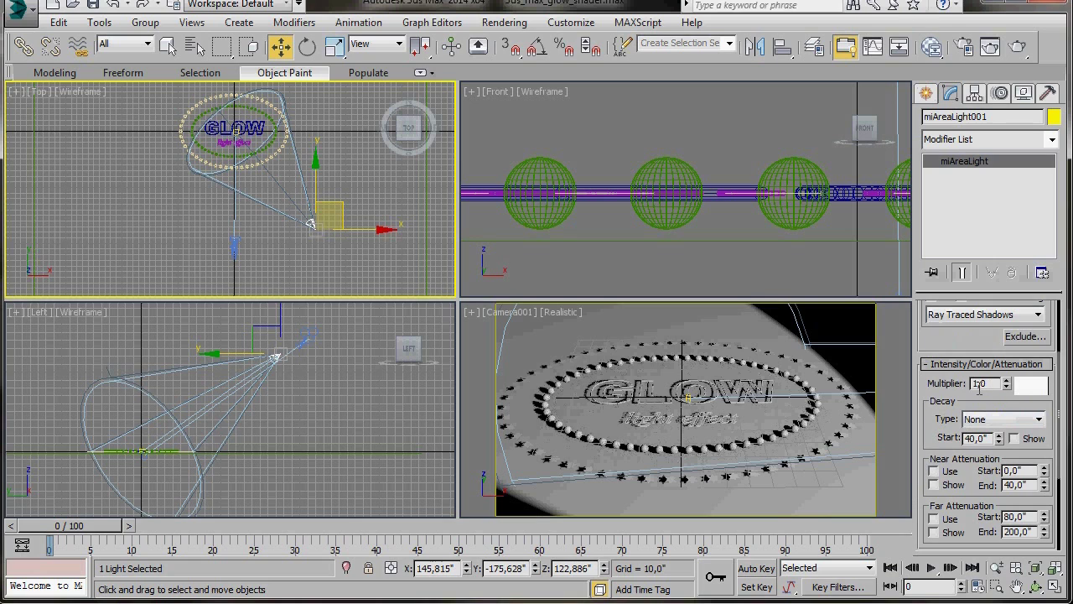
pyautogui.moveTo(922, 503); pyautogui.dragTo(921, 350)
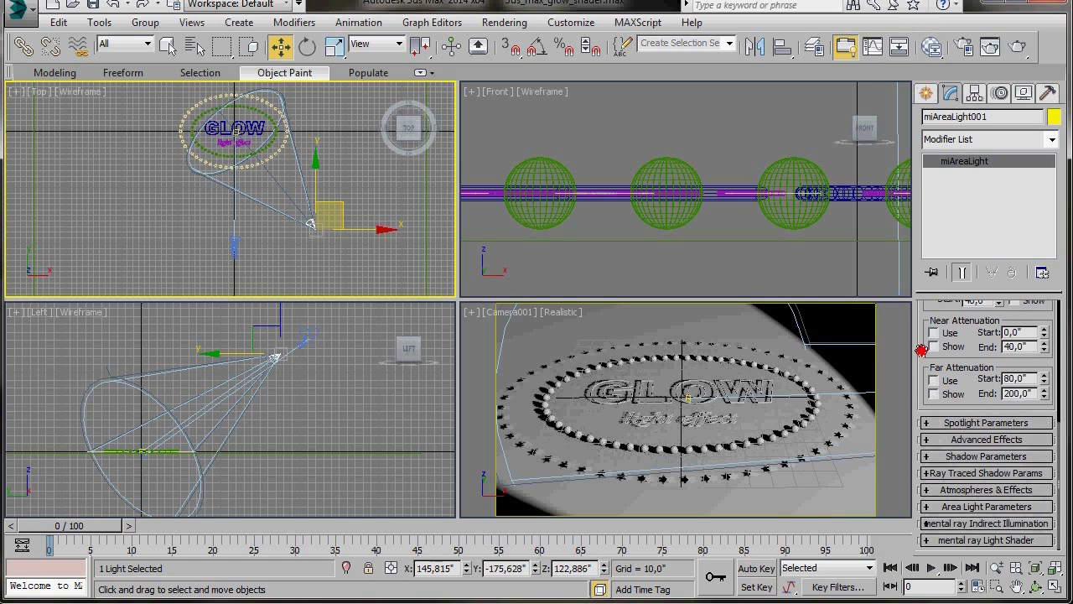
pyautogui.click(994, 424)
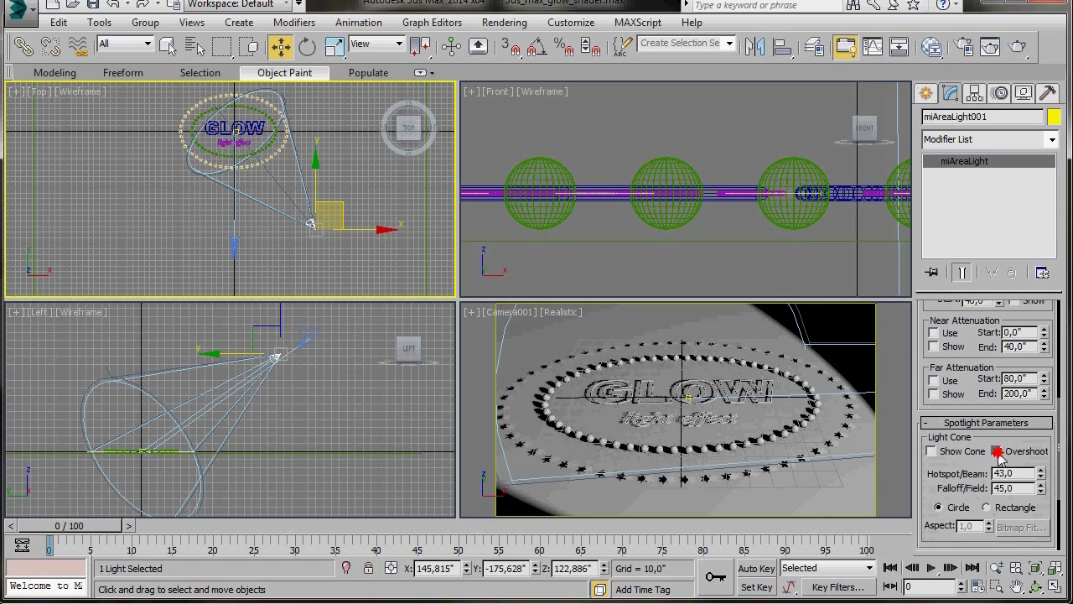
pyautogui.click(997, 454)
pyautogui.moveTo(922, 492); pyautogui.dragTo(919, 339)
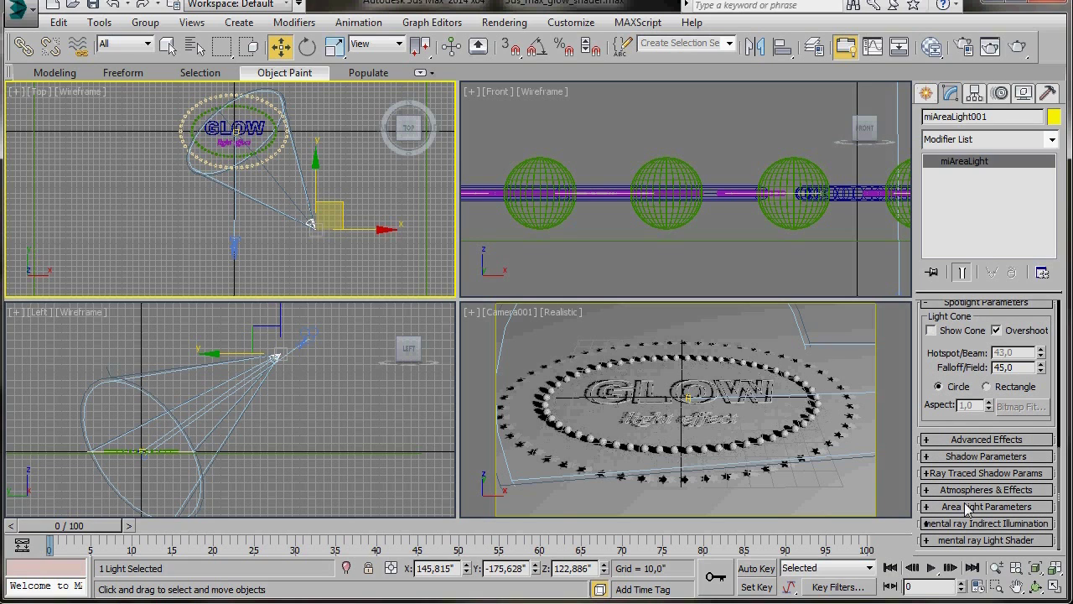
# - Set the area light's type to Disc with a radius of 100" and U and V samples of 15
pyautogui.click(927, 507)
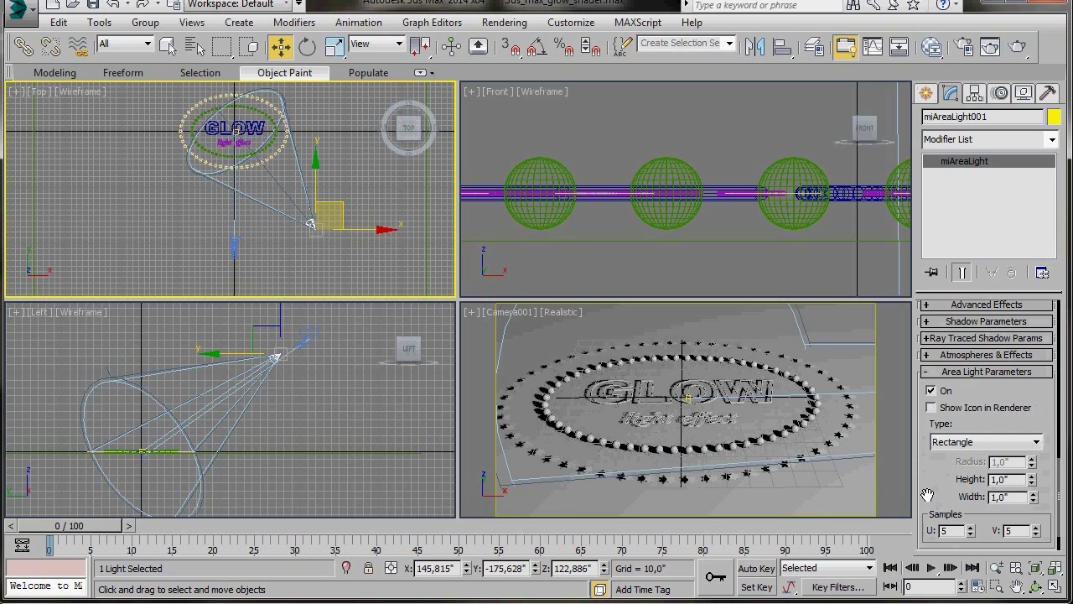
pyautogui.moveTo(928, 493); pyautogui.dragTo(934, 444)
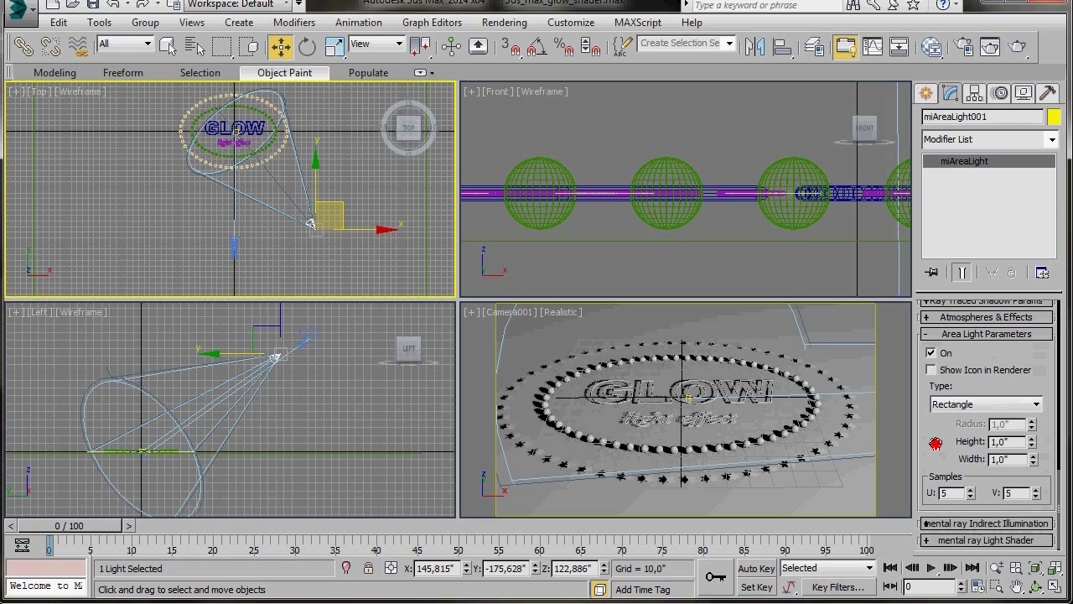
pyautogui.click(1037, 405)
pyautogui.click(950, 428)
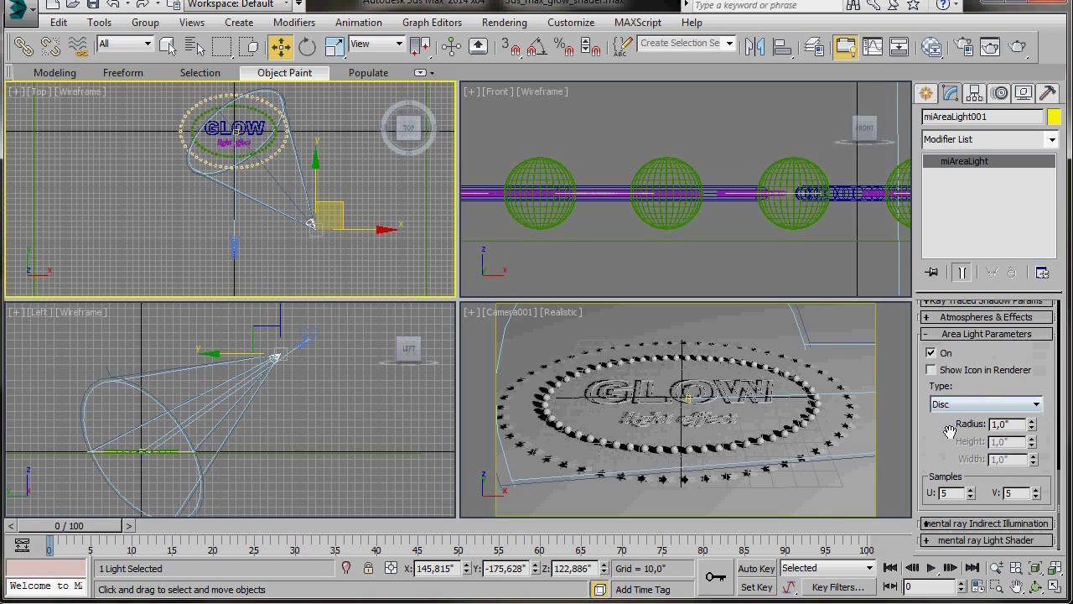
pyautogui.doubleClick(994, 424)
pyautogui.write('1')
pyautogui.doubleClick(946, 493)
pyautogui.write('15')
pyautogui.doubleClick(1010, 493)
# - Test-render the camera view, close the rendered frame and set the disc light's radius to 130"
pyautogui.click(1017, 47)
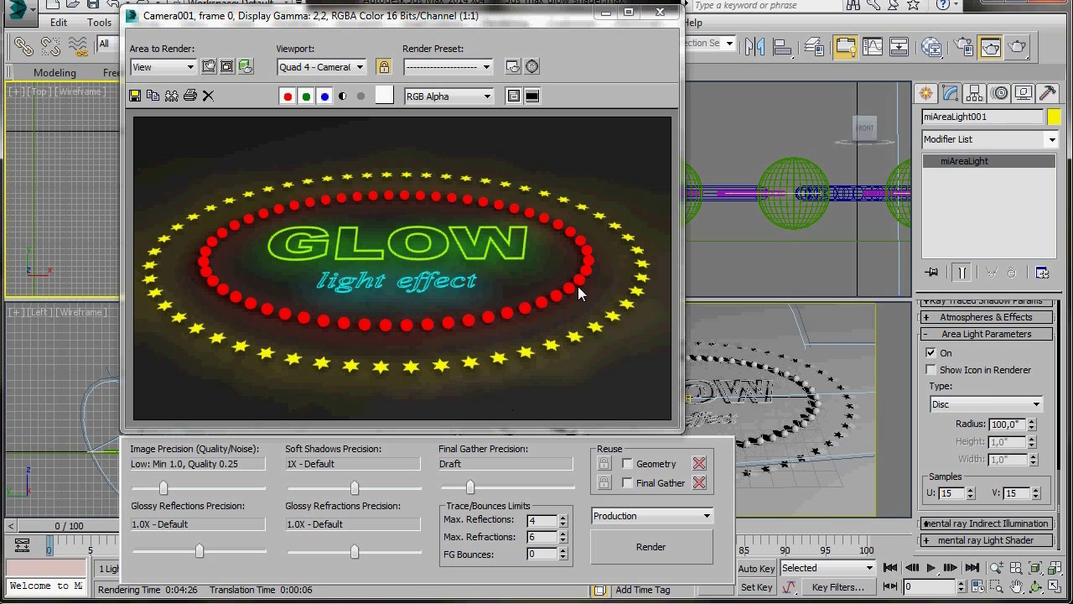
pyautogui.click(660, 11)
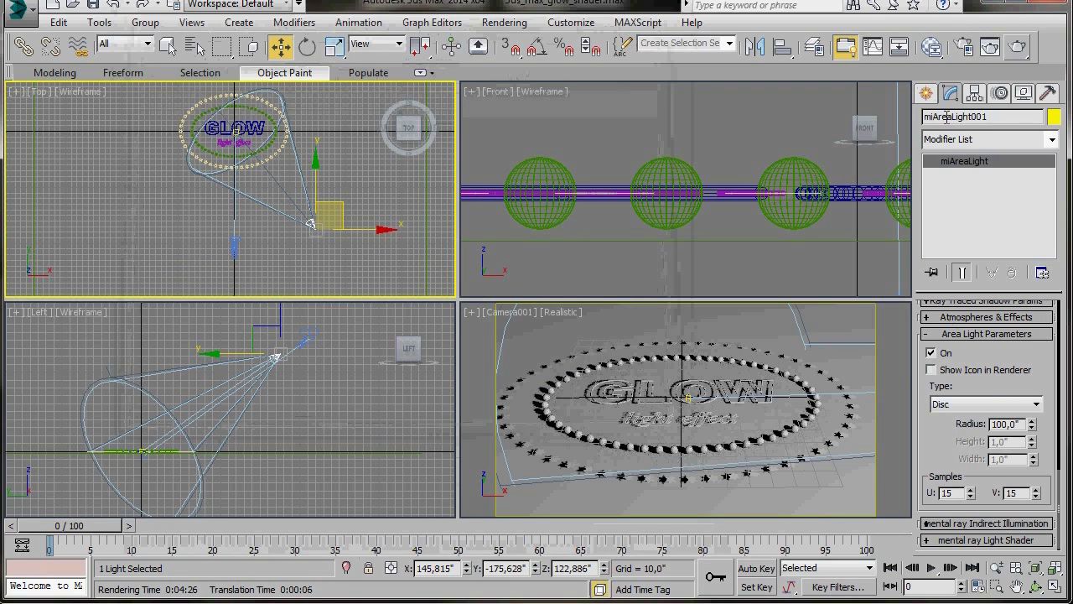
pyautogui.click(961, 335)
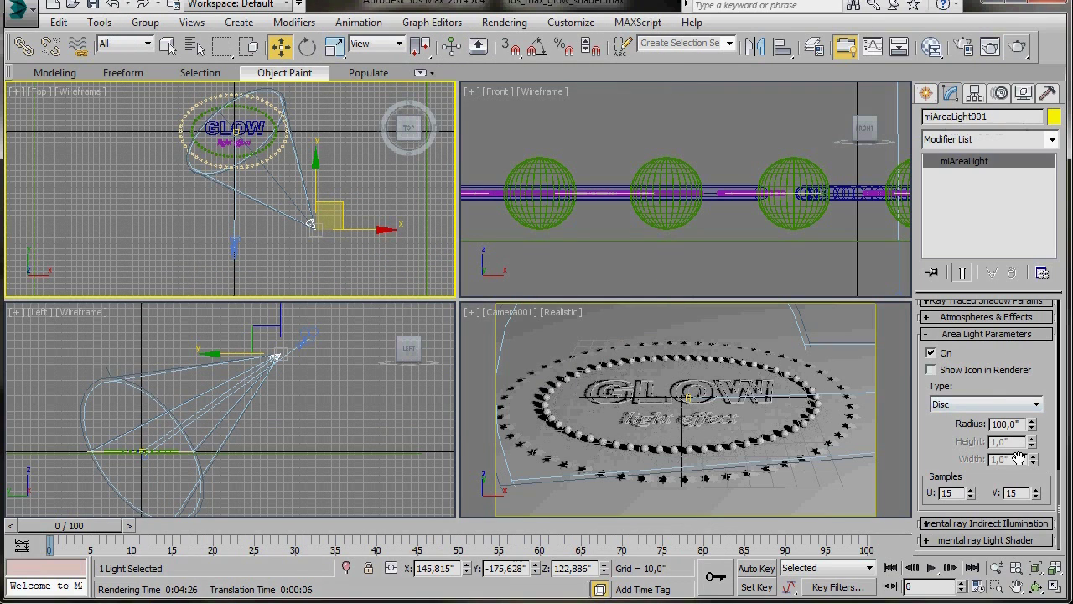
pyautogui.doubleClick(1018, 424)
pyautogui.write('130')
# - Copy the sphere material's Glow map from its Surface shader to its Shadow shader in the Slate Material Editor
pyautogui.click(932, 47)
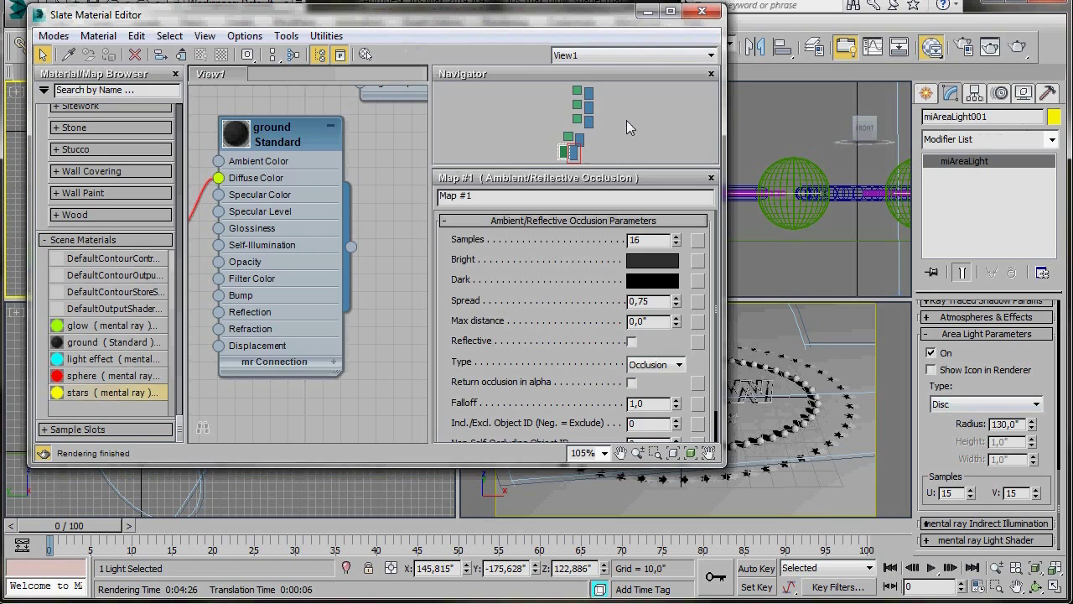
pyautogui.moveTo(376, 184); pyautogui.dragTo(320, 303, button='middle')
pyautogui.scroll(-3, 326, 296)
pyautogui.scroll(-3, 326, 296)
pyautogui.moveTo(322, 104); pyautogui.dragTo(313, 398, button='middle')
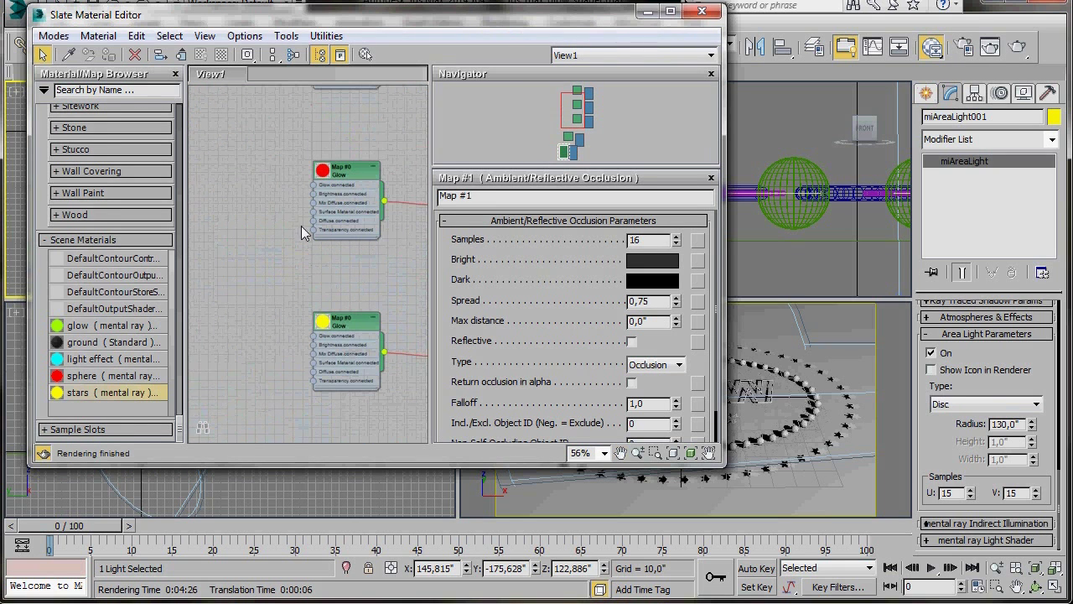
pyautogui.moveTo(302, 226); pyautogui.dragTo(186, 302, button='middle')
pyautogui.moveTo(268, 239); pyautogui.dragTo(304, 209, button='middle')
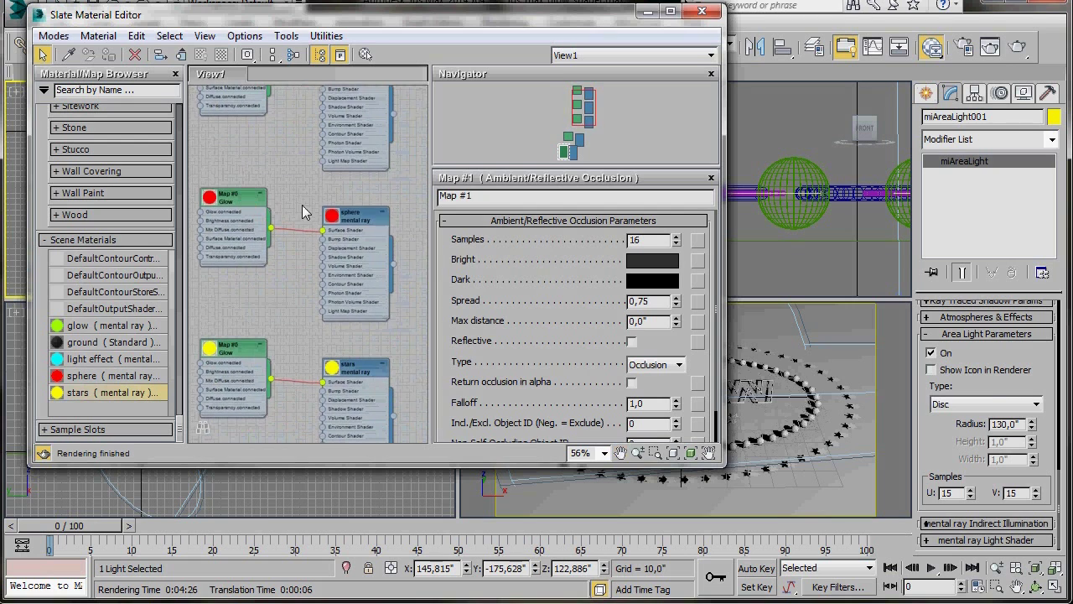
pyautogui.doubleClick(347, 214)
pyautogui.moveTo(347, 214); pyautogui.dragTo(337, 196)
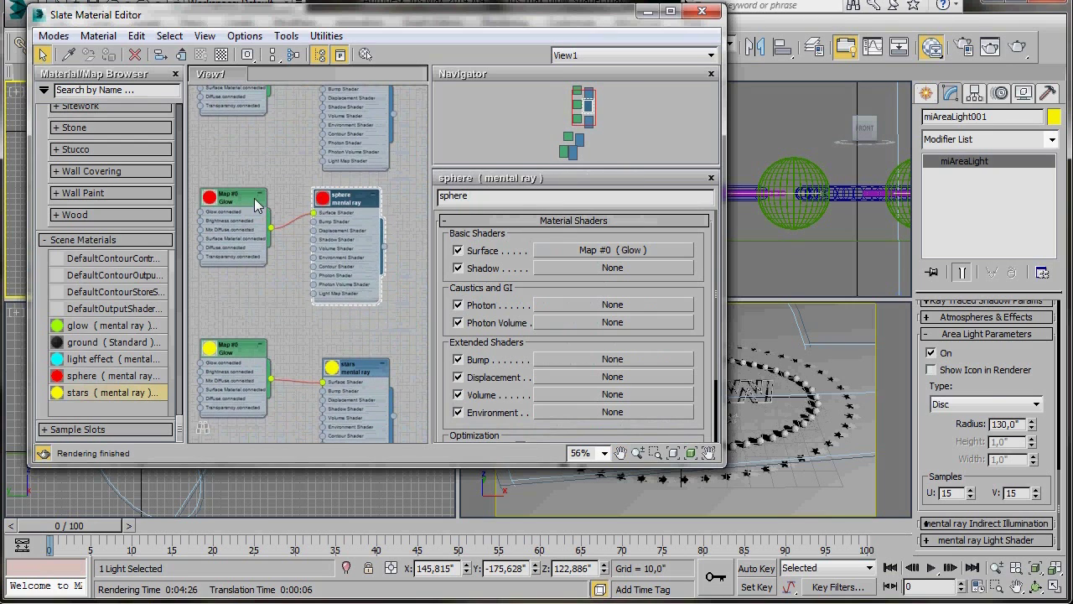
pyautogui.doubleClick(256, 206)
pyautogui.doubleClick(342, 199)
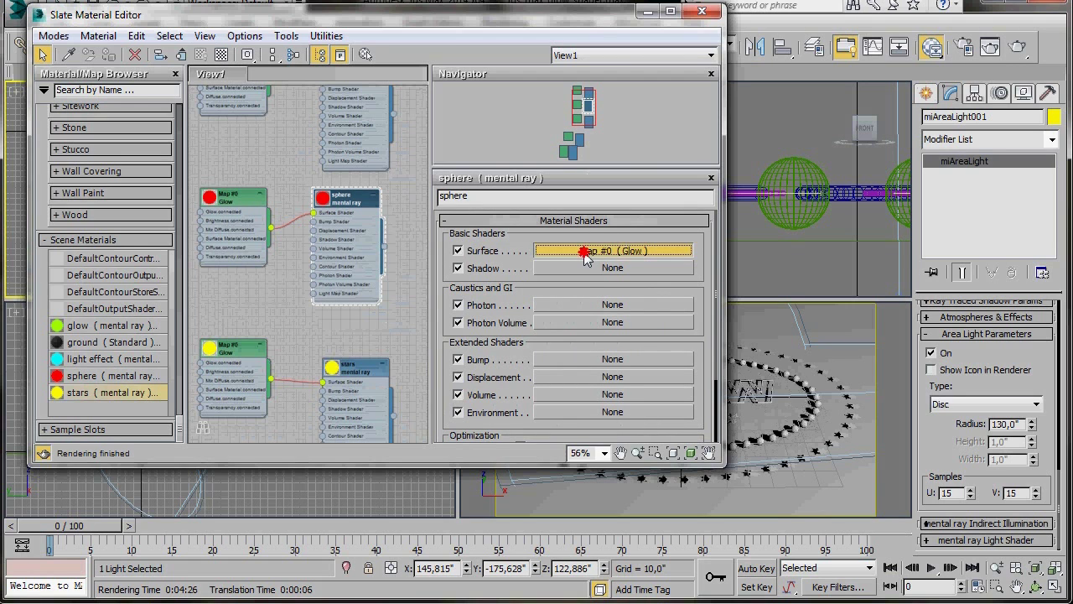
pyautogui.moveTo(587, 273); pyautogui.dragTo(587, 269)
pyautogui.click(338, 237)
pyautogui.click(344, 288)
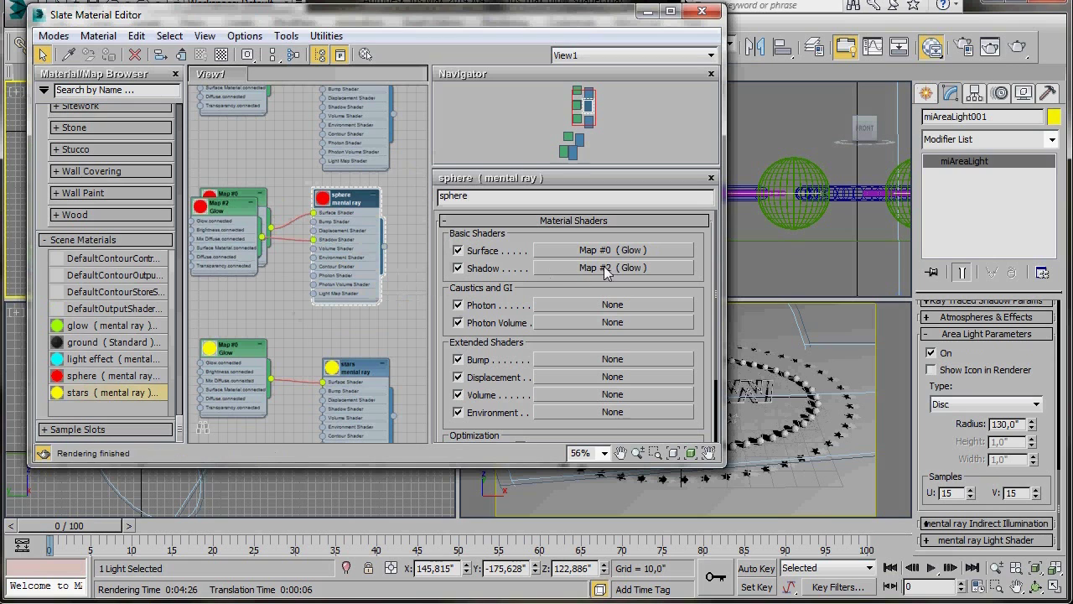
# - Lay out all material nodes automatically and examine the two Glow maps connected to the sphere material
pyautogui.scroll(-4, 248, 274)
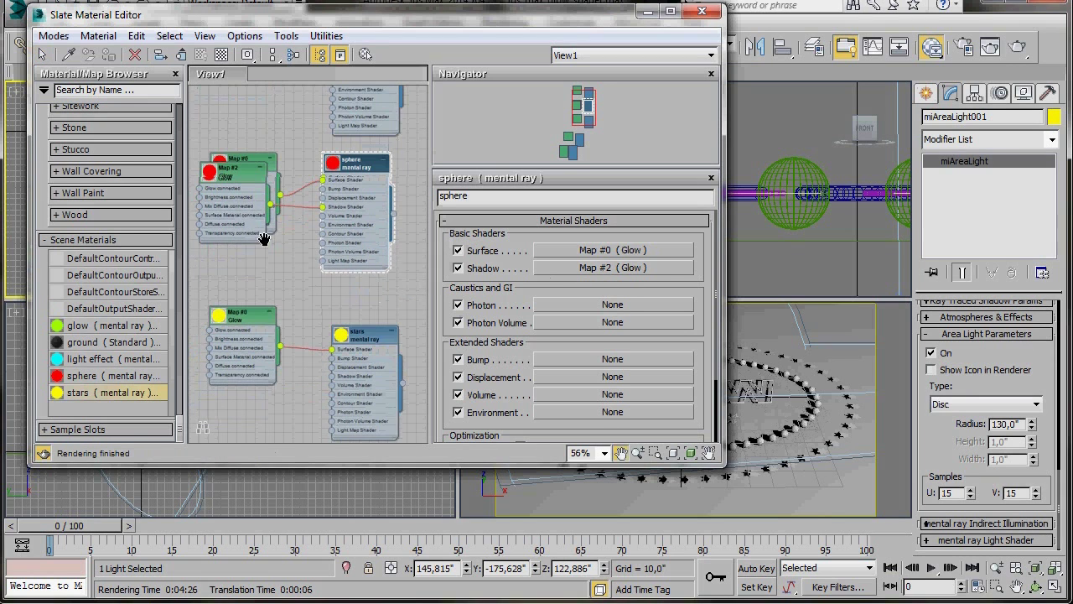
pyautogui.click(274, 54)
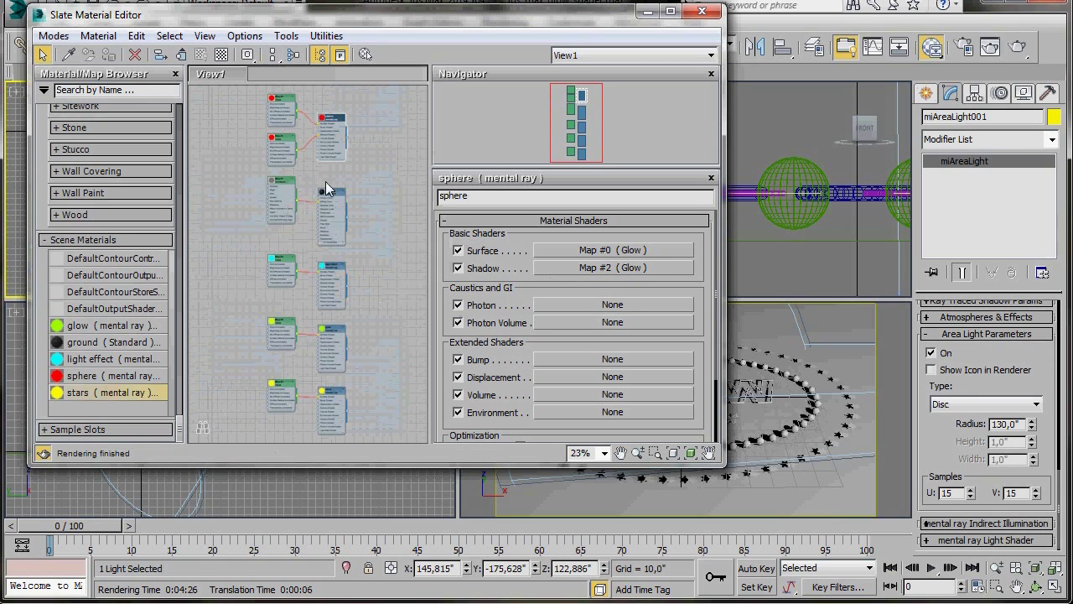
pyautogui.scroll(4, 310, 218)
pyautogui.moveTo(318, 256); pyautogui.dragTo(297, 296, button='middle')
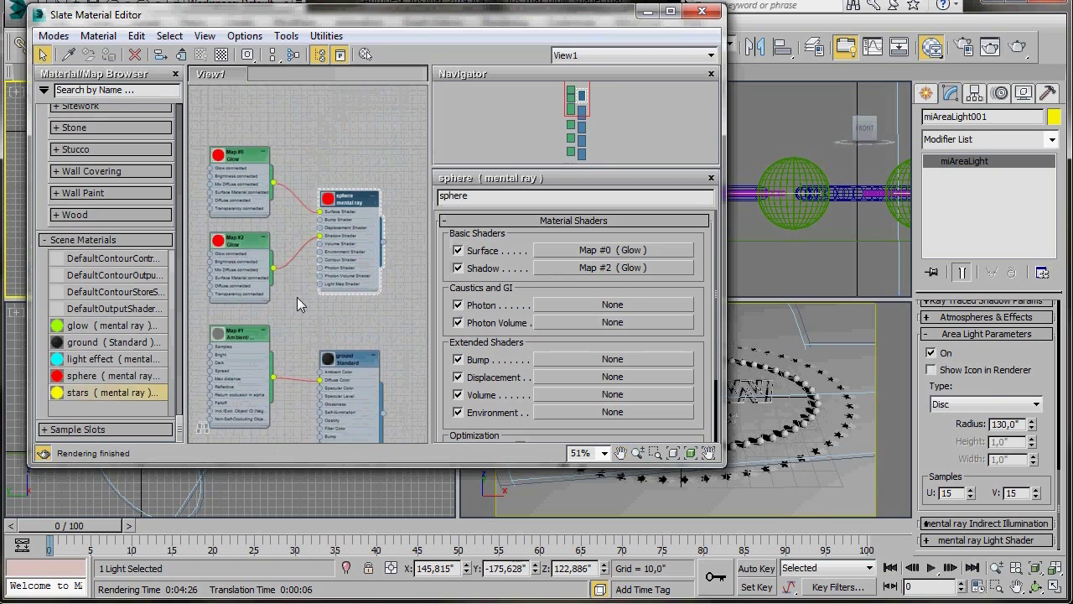
pyautogui.scroll(3, 342, 250)
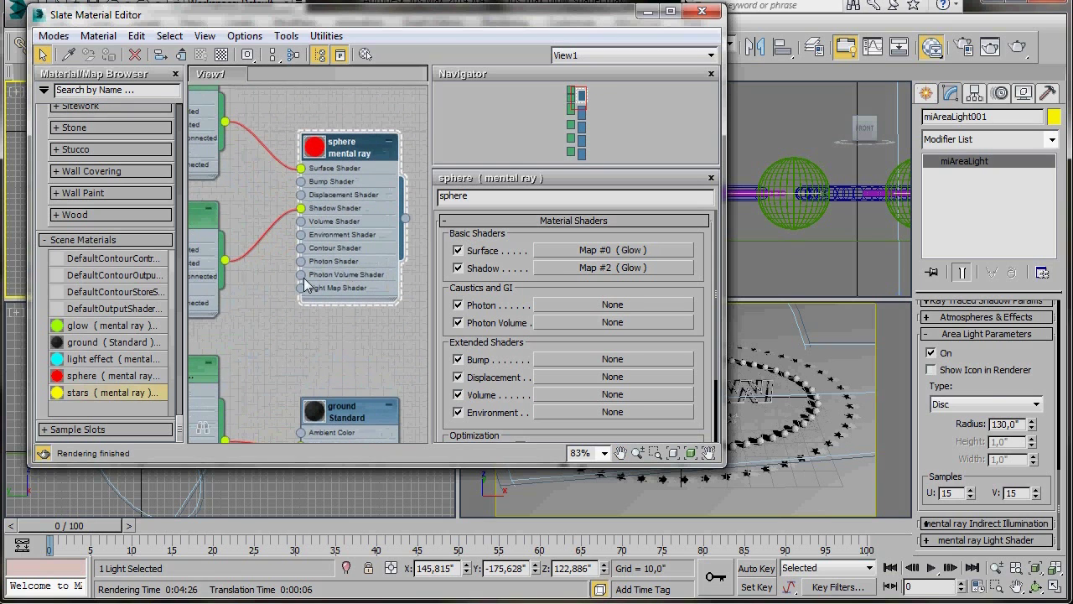
pyautogui.scroll(1, 299, 294)
pyautogui.moveTo(299, 295); pyautogui.dragTo(338, 297, button='middle')
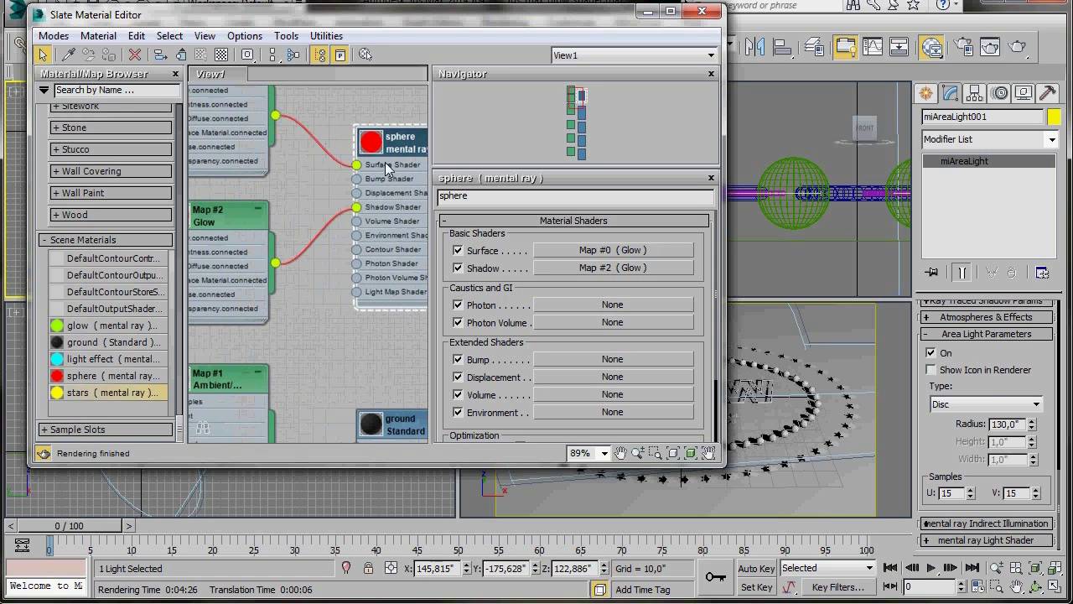
pyautogui.moveTo(587, 101); pyautogui.dragTo(592, 103)
# - Close the material editor and render the camera view again
pyautogui.click(703, 11)
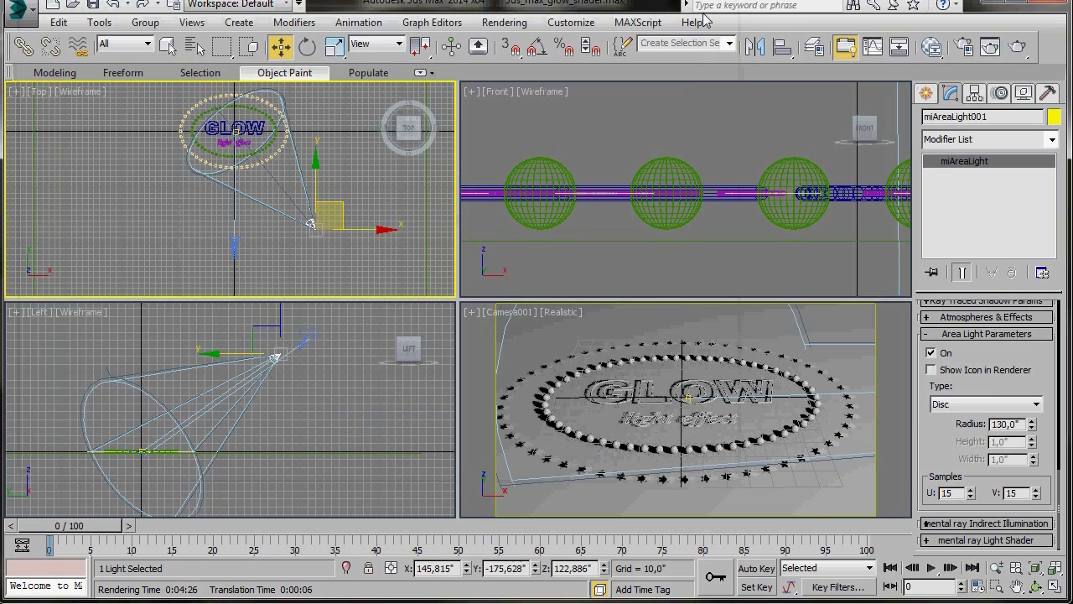
pyautogui.click(1015, 51)
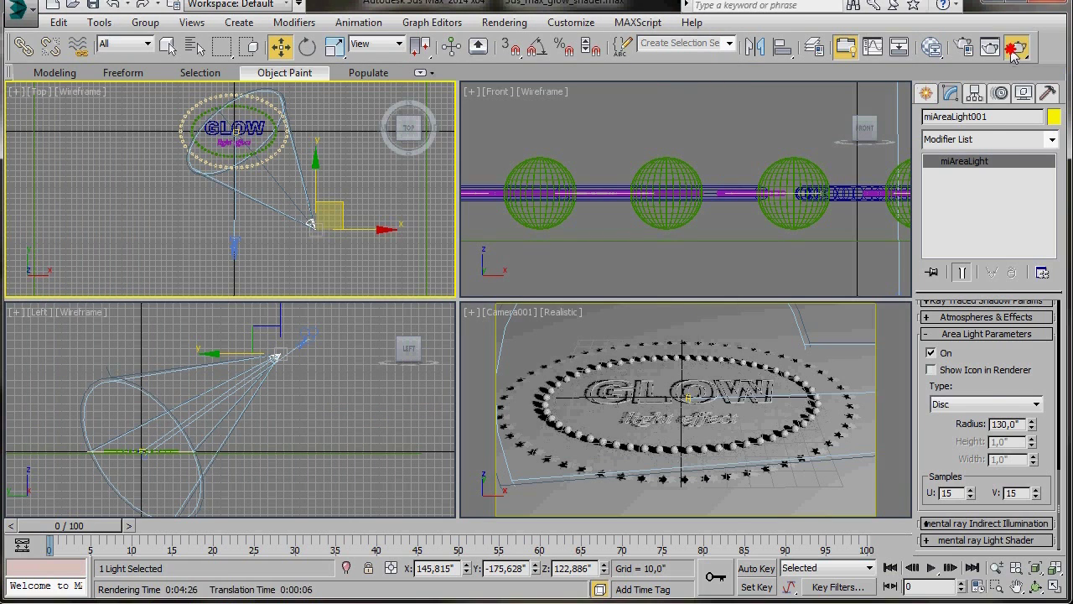